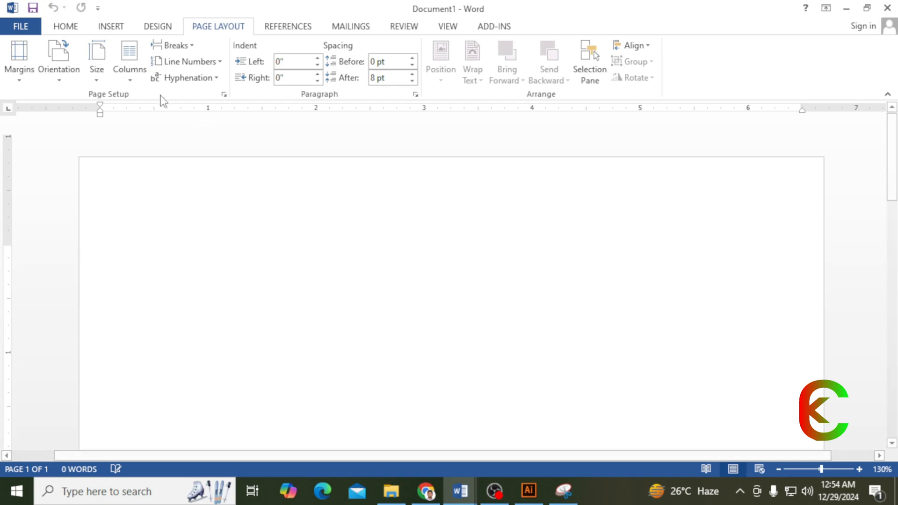
- Set a custom page size of 3.5 inches wide by 2.5 inches tall
click(99, 80)
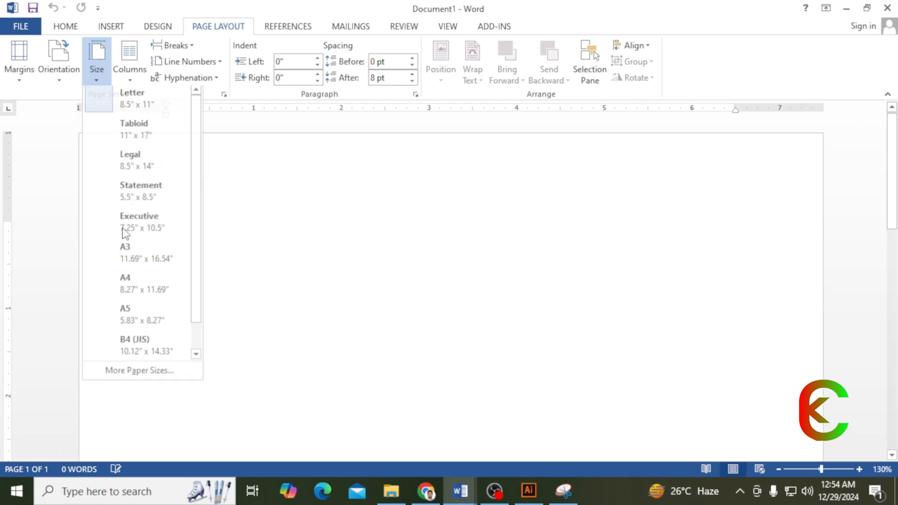
click(133, 376)
key(Tab)
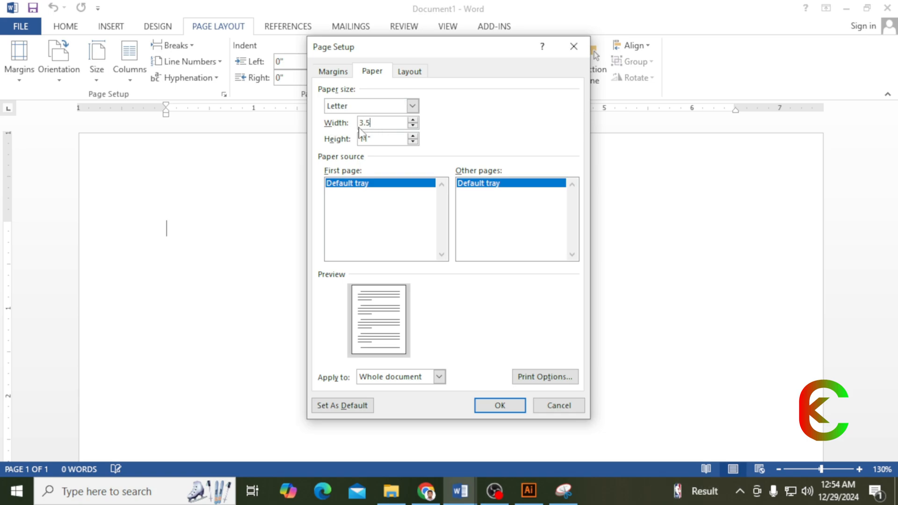
click(371, 139)
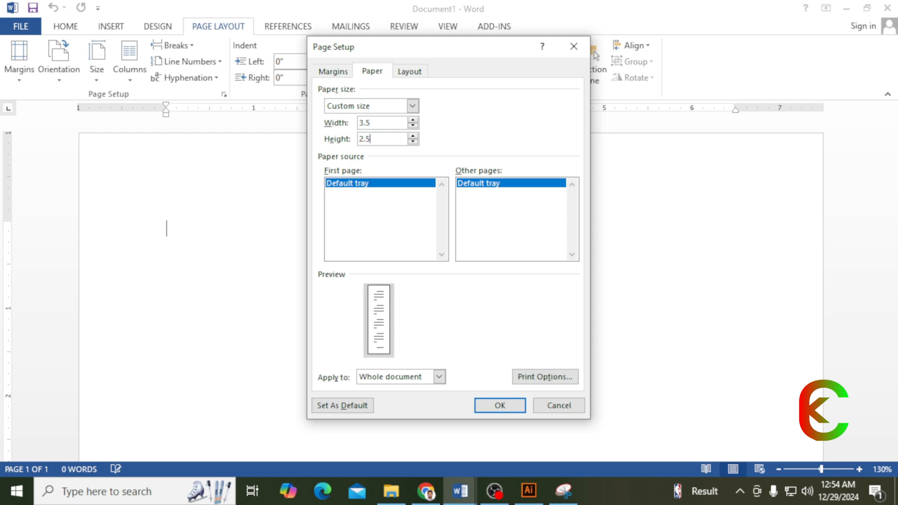
click(500, 405)
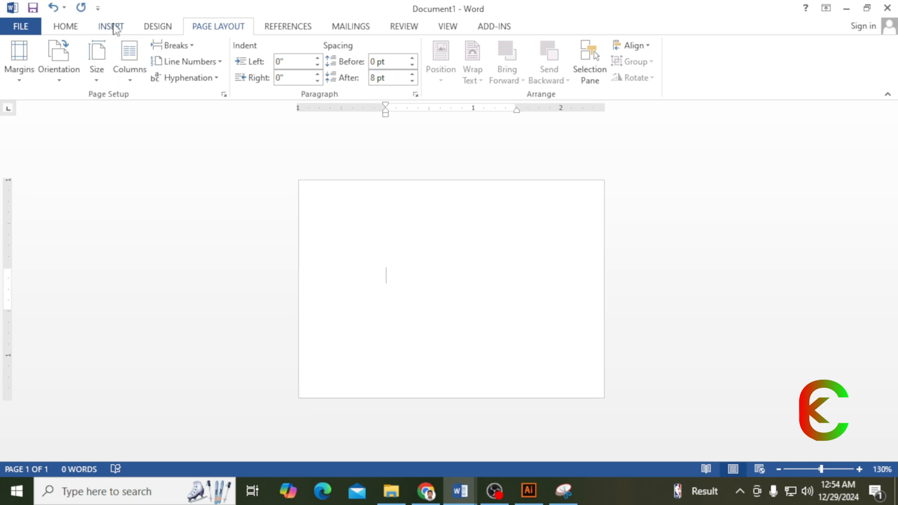
click(112, 28)
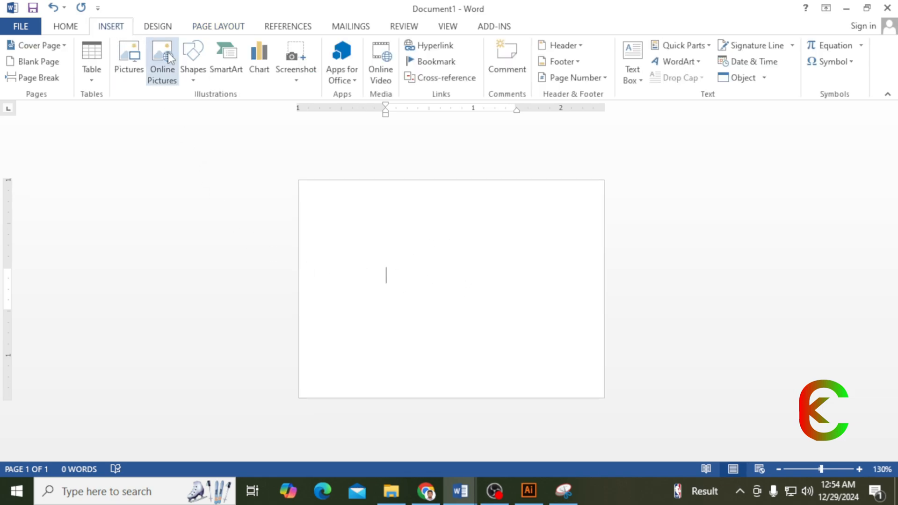
- Draw a tall rectangle down the right side with no outline and a yellow fill
click(197, 84)
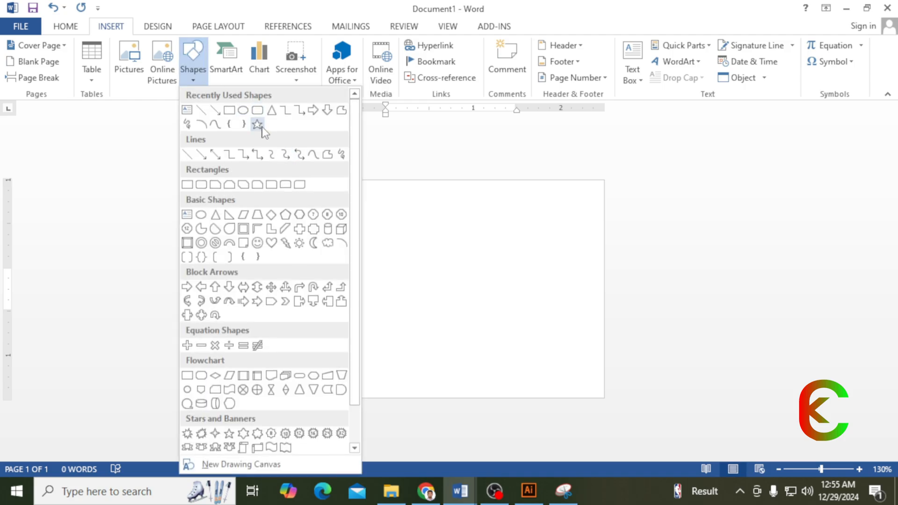
click(230, 112)
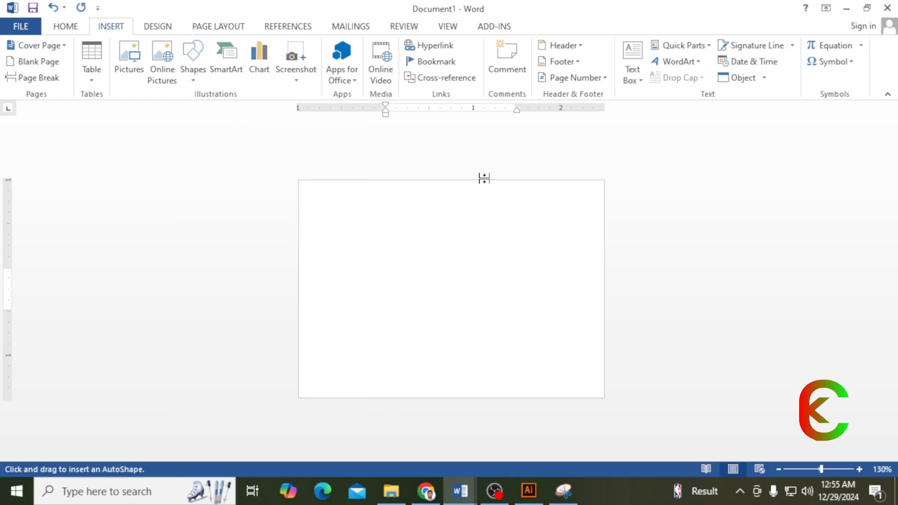
click(193, 77)
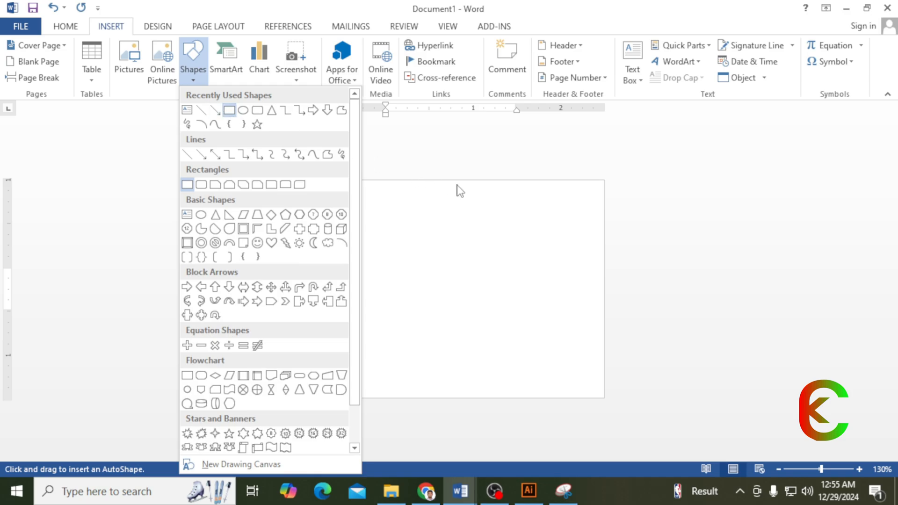
click(492, 197)
drag(491, 183, 541, 398)
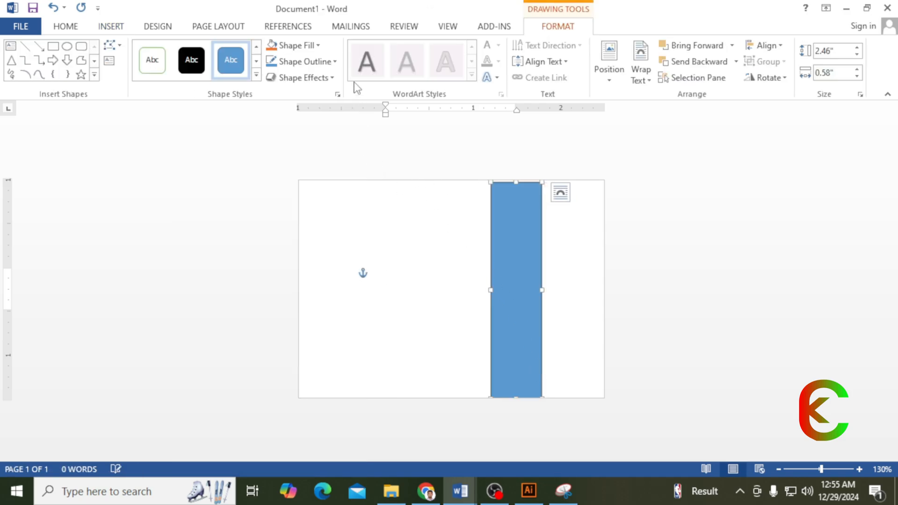
click(309, 61)
click(290, 185)
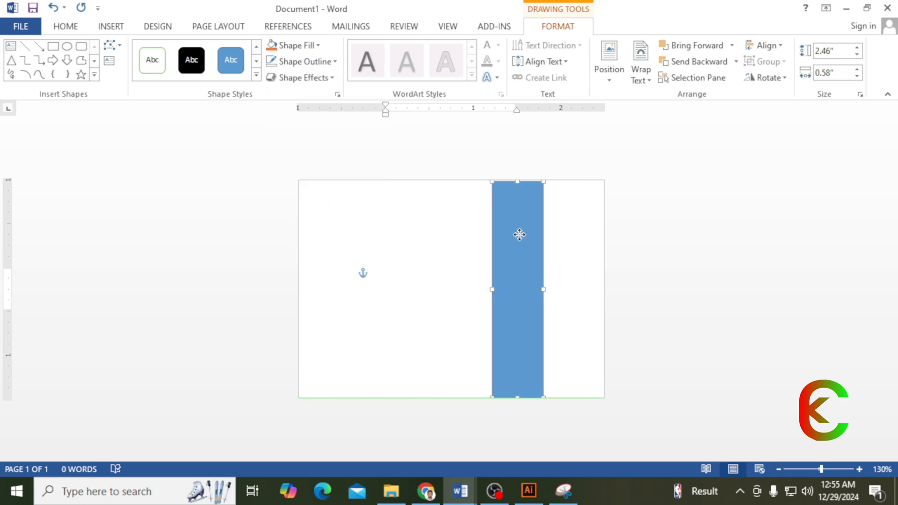
click(295, 46)
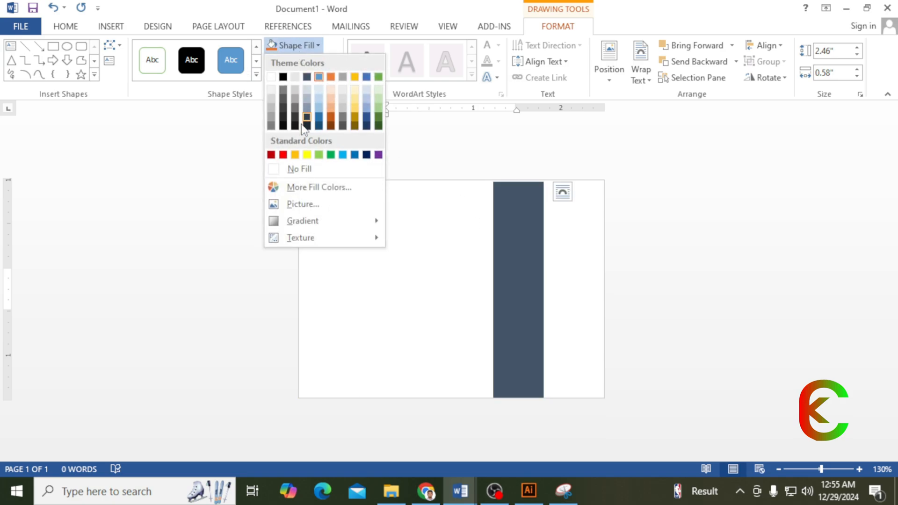
click(306, 155)
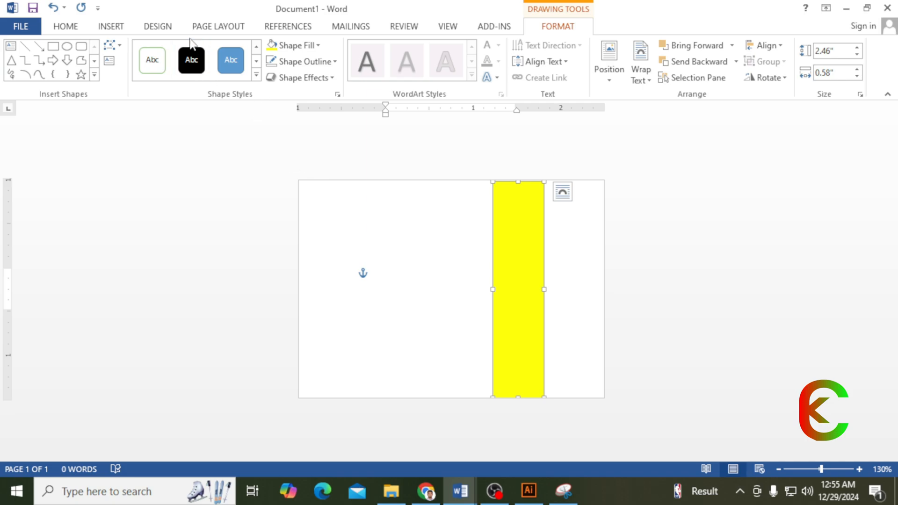
- Make the page colour dark grey and stretch the yellow stripe up to the top edge, further right
click(159, 27)
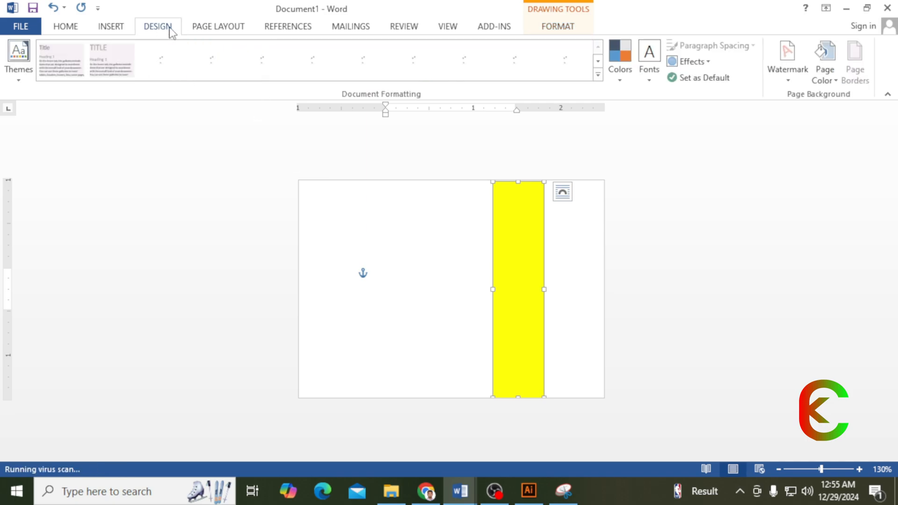
click(831, 81)
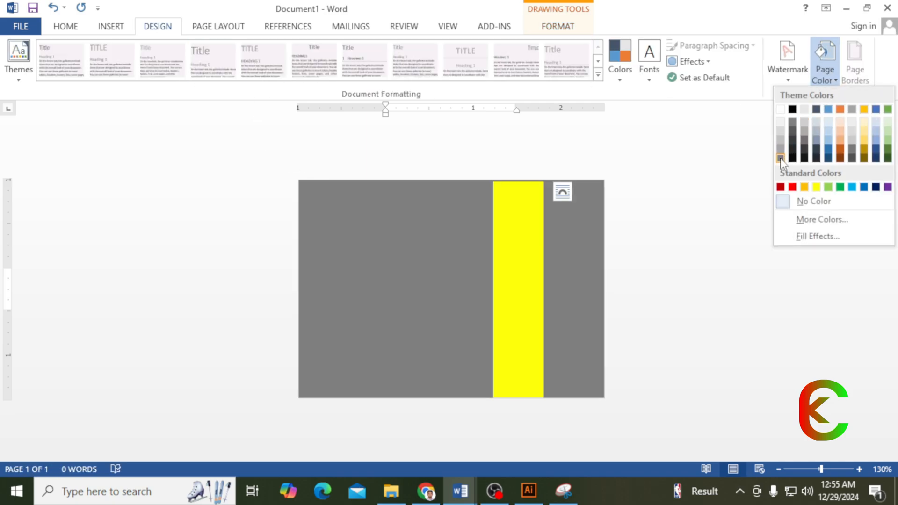
click(780, 159)
drag(534, 243, 554, 239)
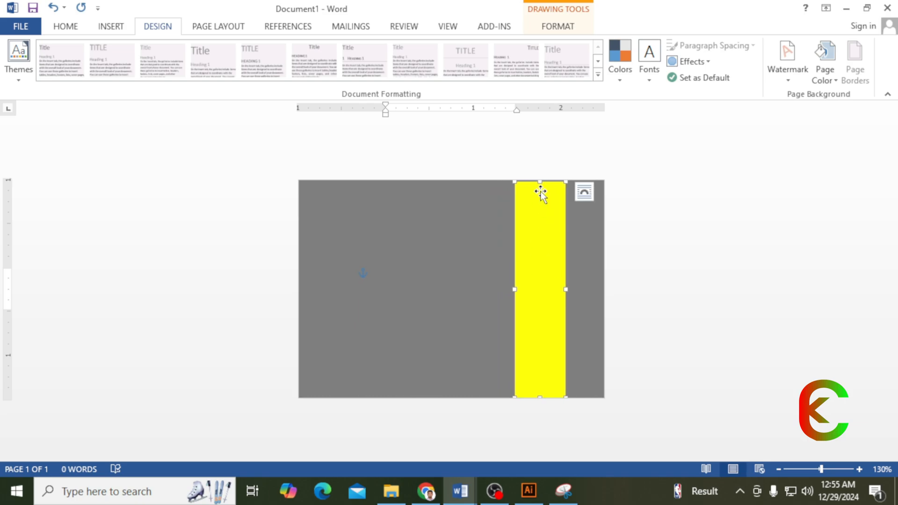
drag(540, 181, 541, 178)
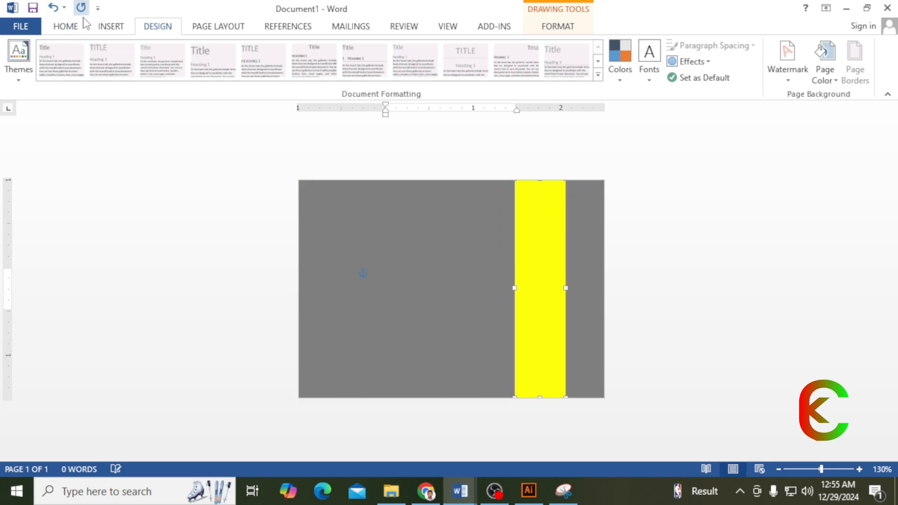
click(109, 27)
- Find the portrait photo file in the Downloads folder and insert it onto the card
click(134, 60)
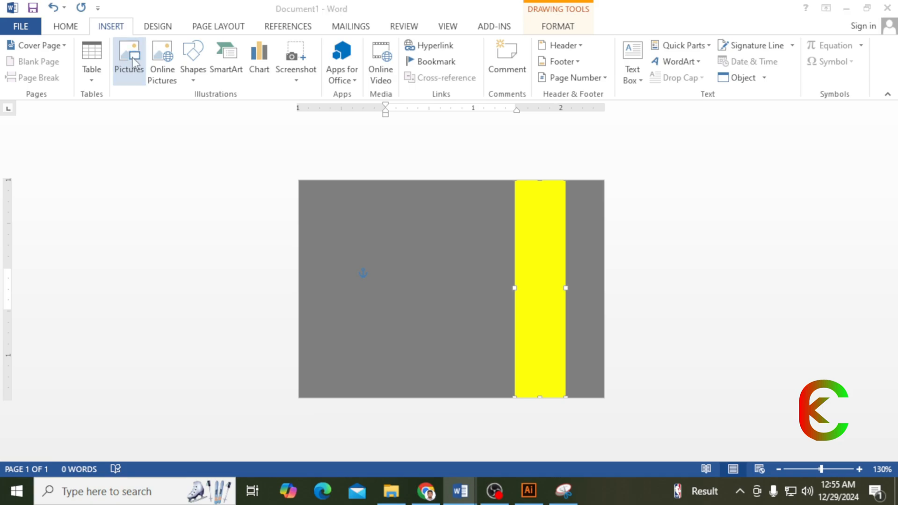
click(64, 137)
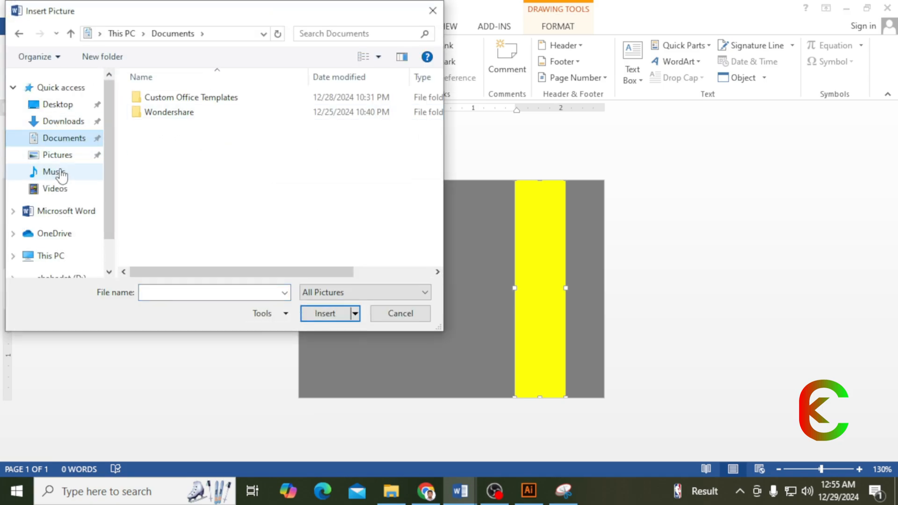
click(59, 188)
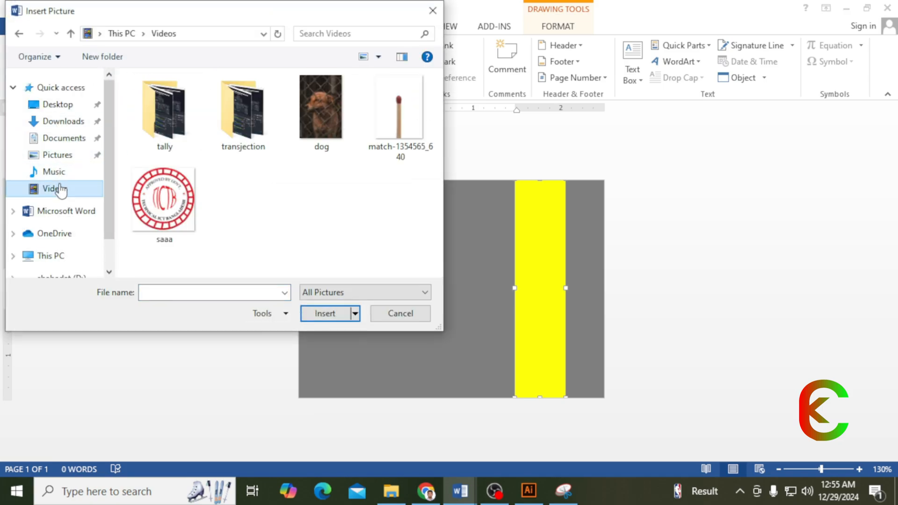
click(49, 154)
click(55, 172)
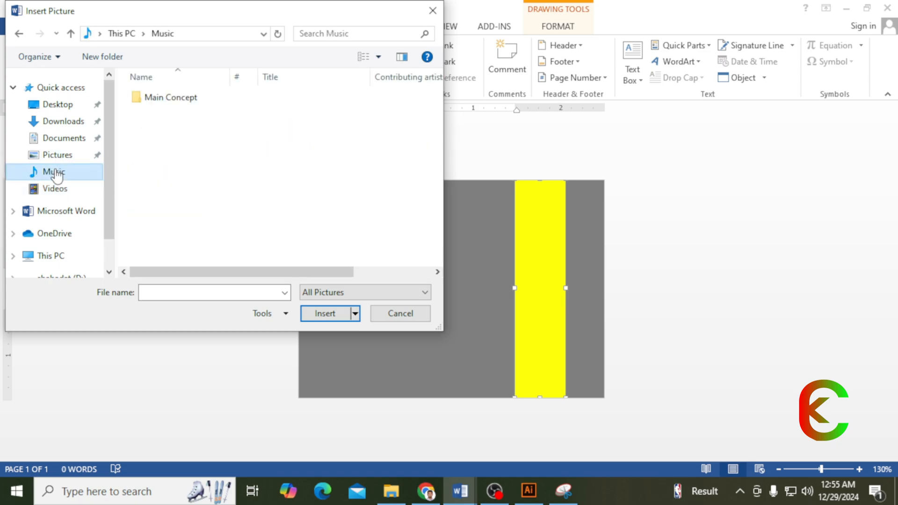
click(63, 139)
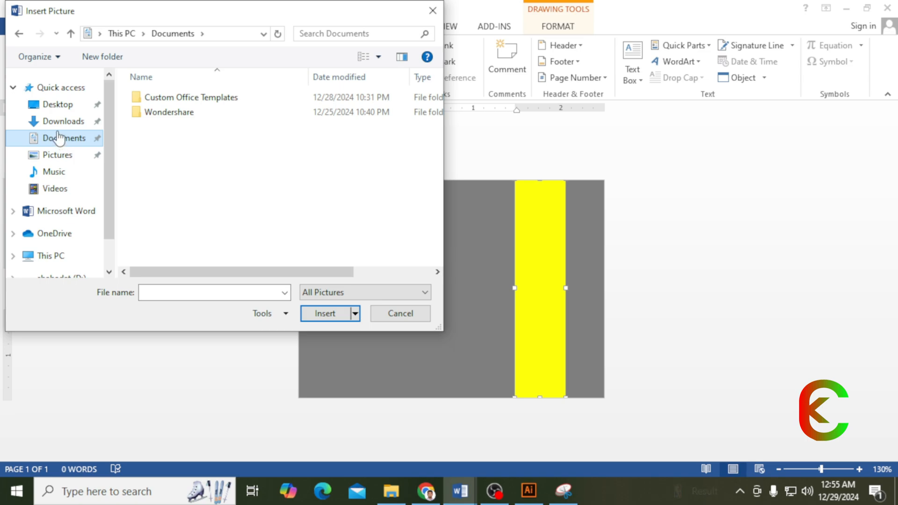
click(58, 105)
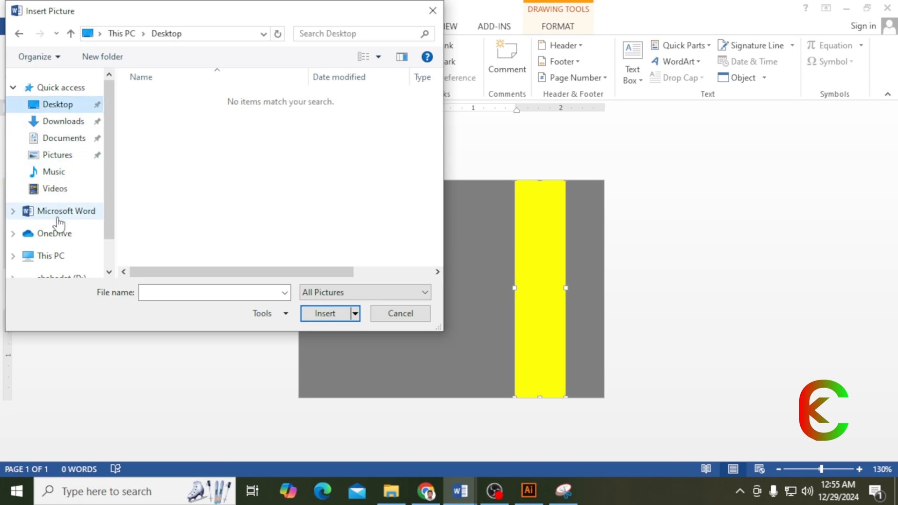
click(55, 189)
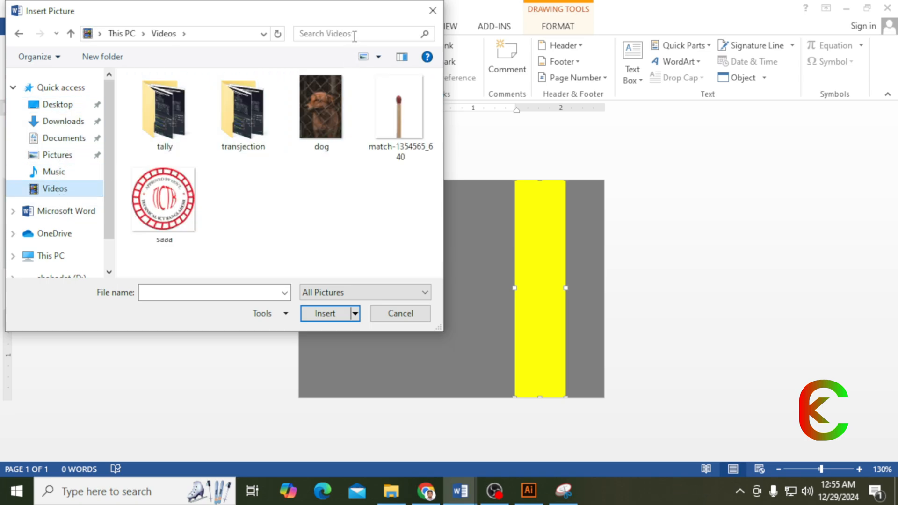
click(65, 121)
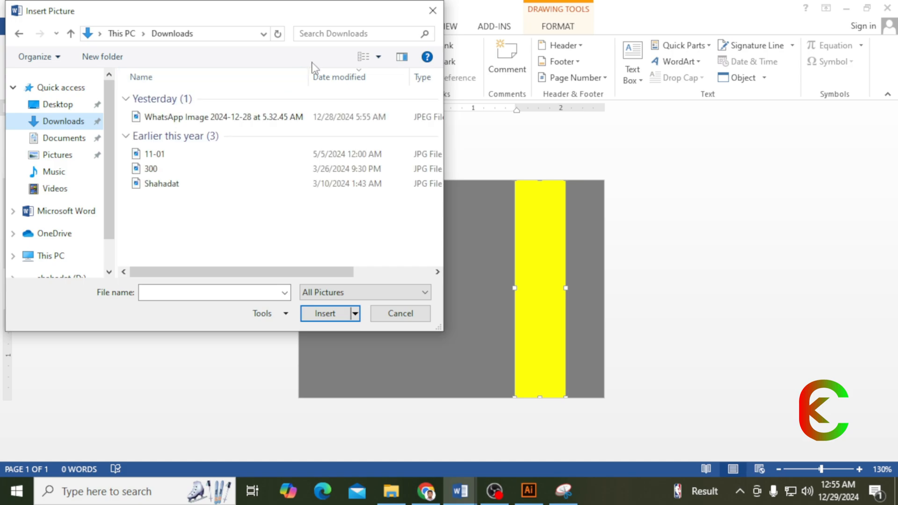
click(163, 185)
click(322, 313)
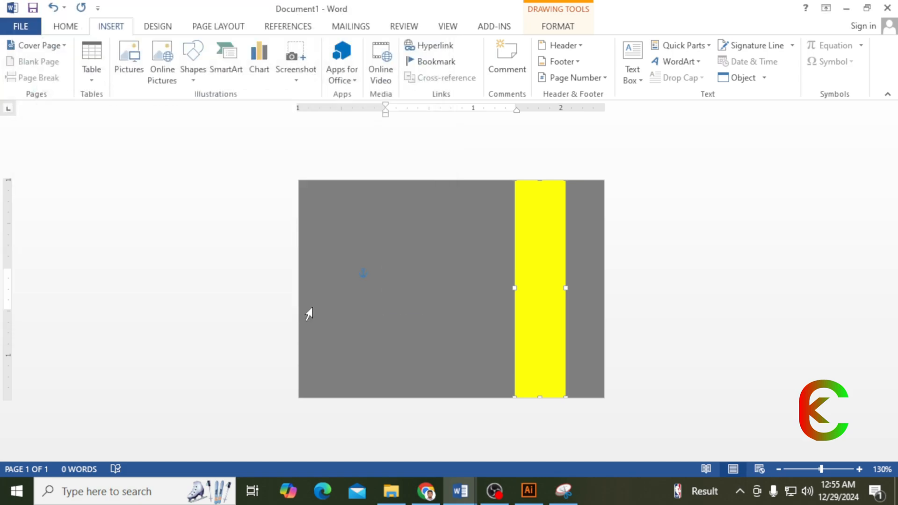
- Set the photo's wrapping to Behind Text and enlarge it to 1.16 × 0.92 inches
click(590, 75)
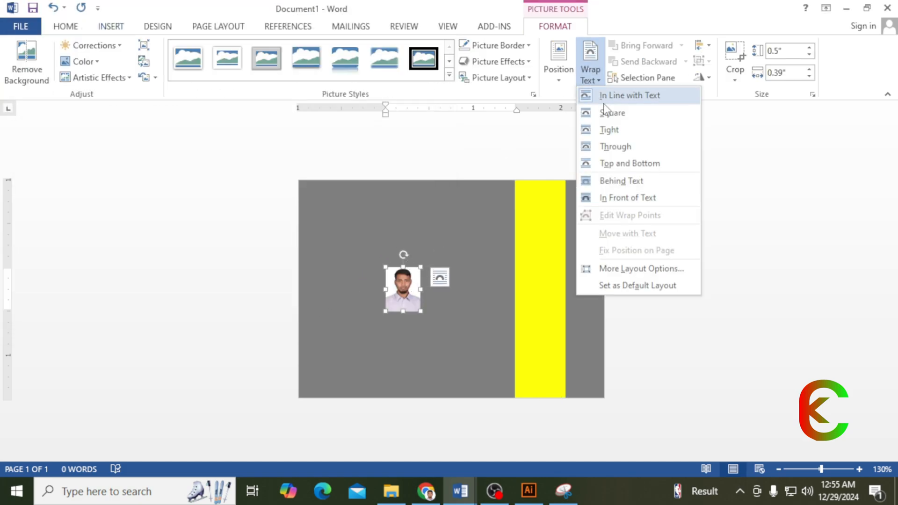
click(616, 183)
scroll(423, 256, up, 9)
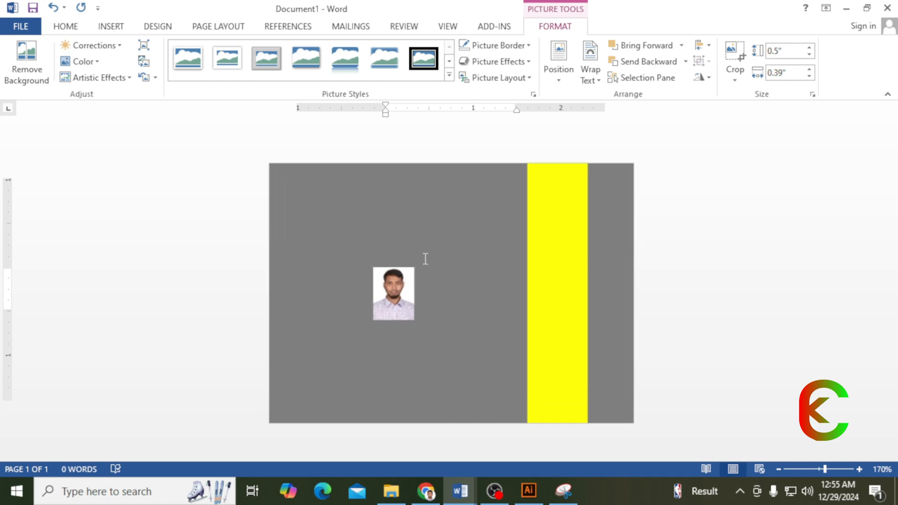
mouse_move(339, 238)
mouse_down()
mouse_move(336, 223)
mouse_move(346, 246)
mouse_up()
drag(372, 288, 448, 383)
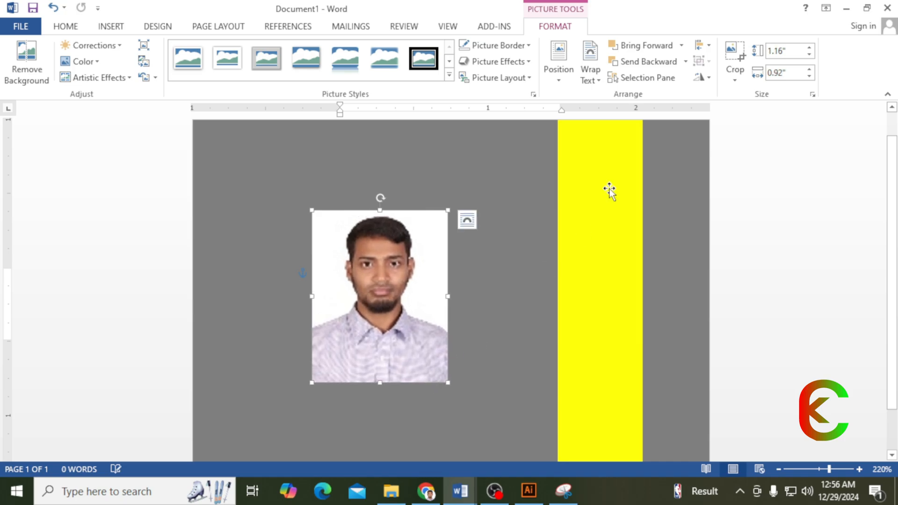
- Crop the photo to an oval and duplicate it, placing the copy beside the original
click(736, 80)
mouse_move(744, 112)
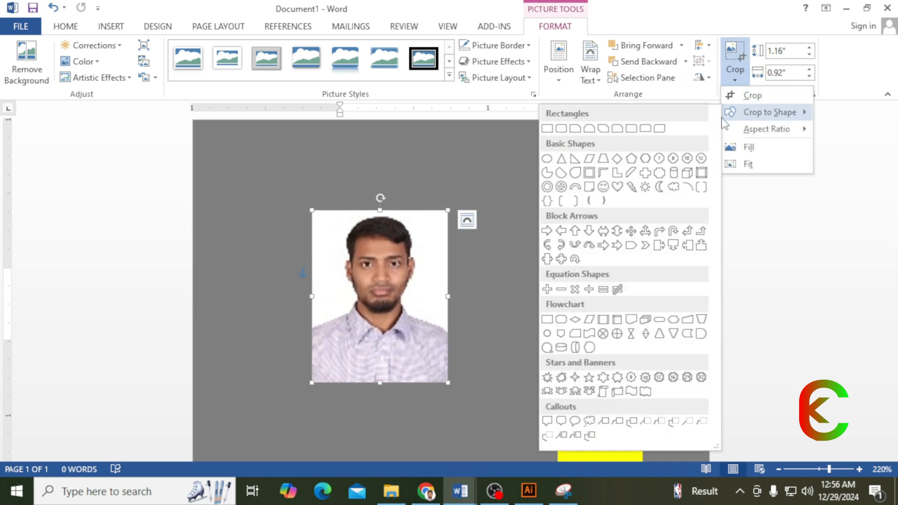
click(546, 159)
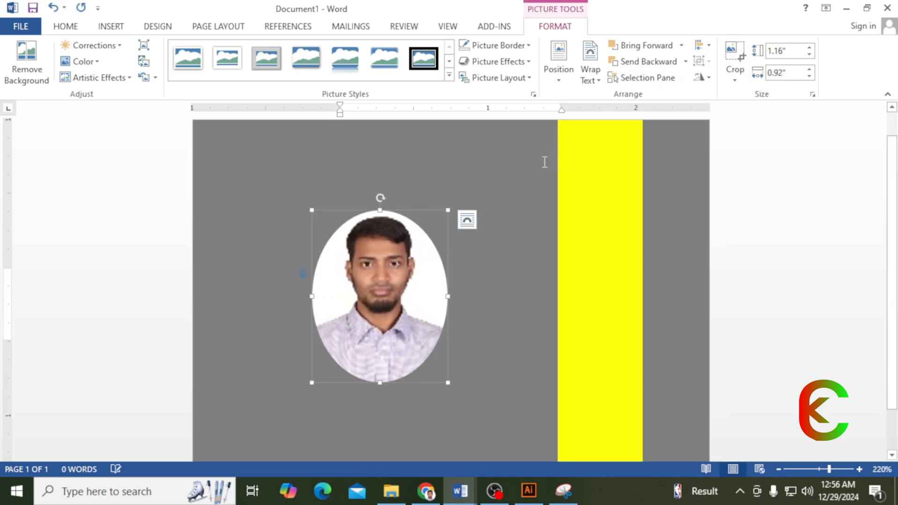
drag(364, 250, 316, 235)
drag(486, 241, 469, 237)
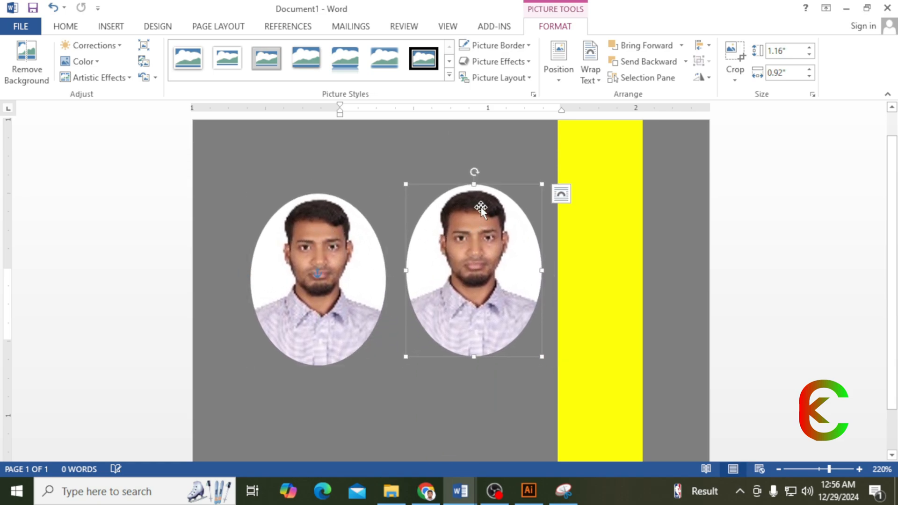
- Give the right oval photo a 6 pt yellow border
click(517, 61)
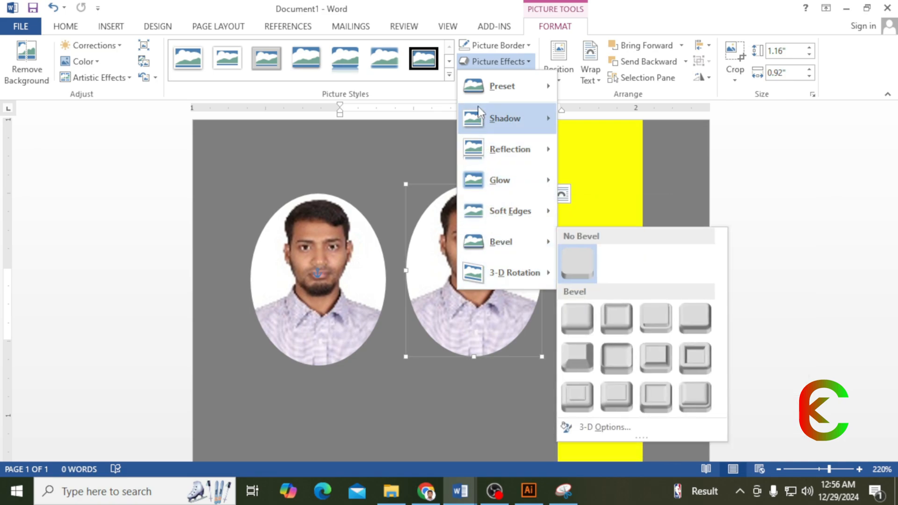
click(501, 47)
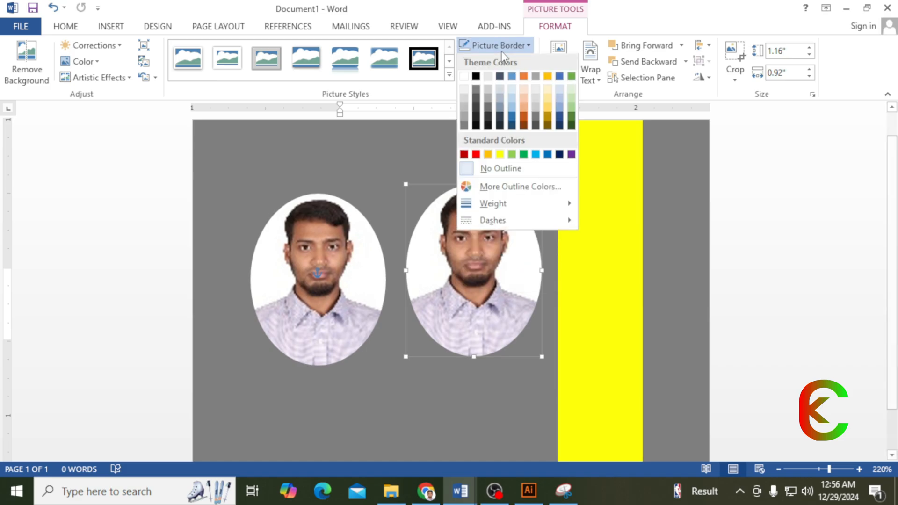
mouse_move(487, 208)
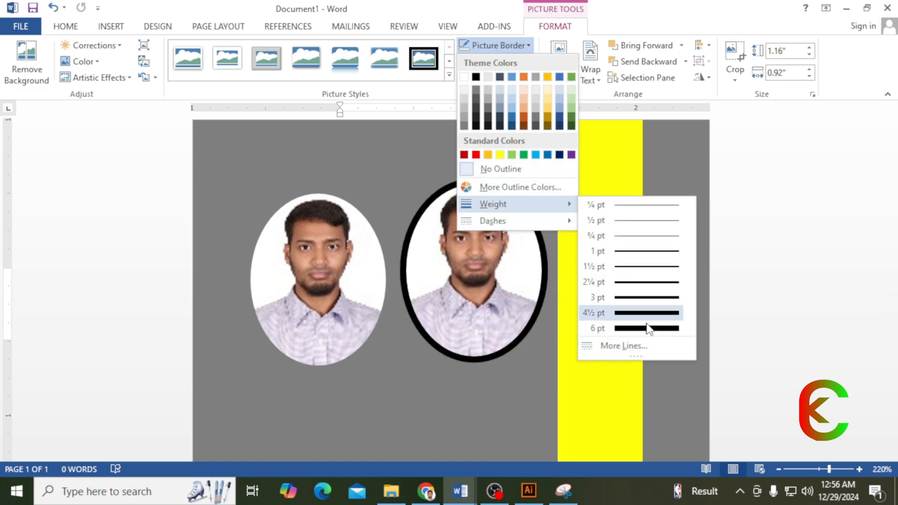
click(629, 327)
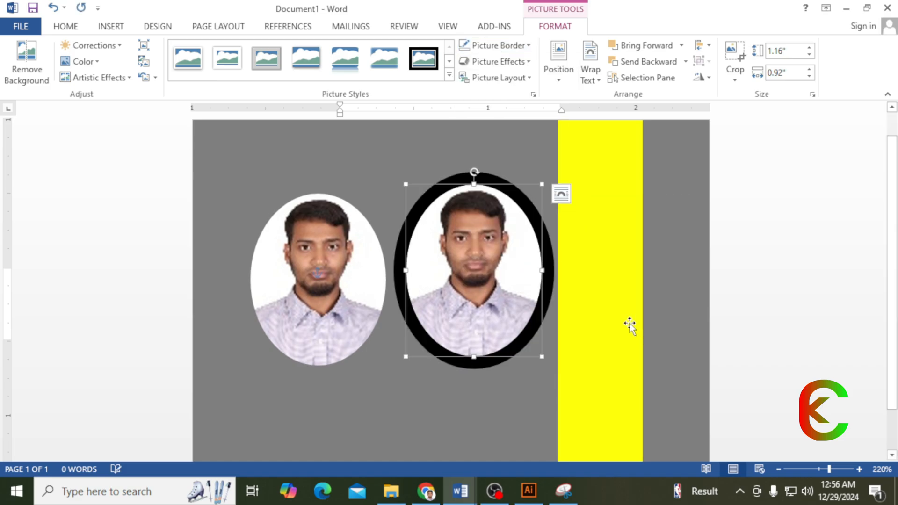
click(492, 47)
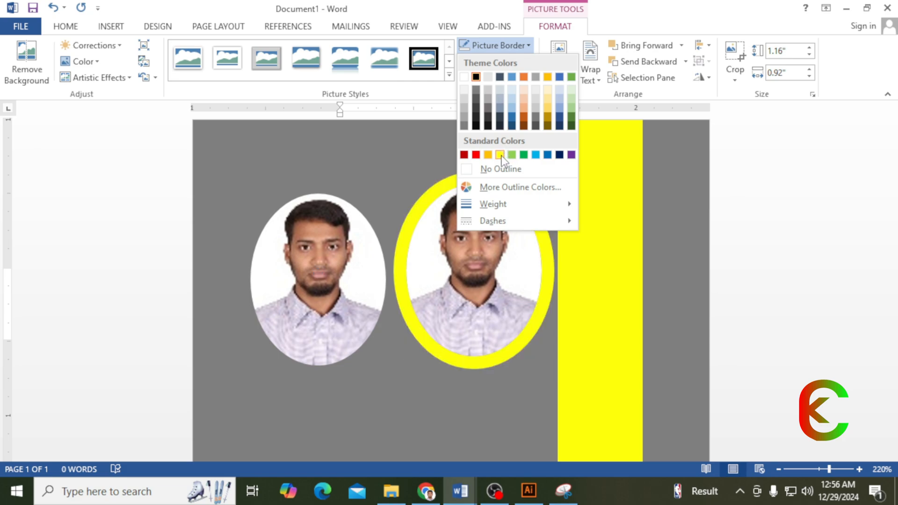
click(505, 157)
mouse_move(486, 187)
mouse_down()
mouse_move(489, 201)
mouse_move(491, 194)
mouse_up()
- Outline the left oval photo in dark grey and bring up its More Lines border settings
click(337, 224)
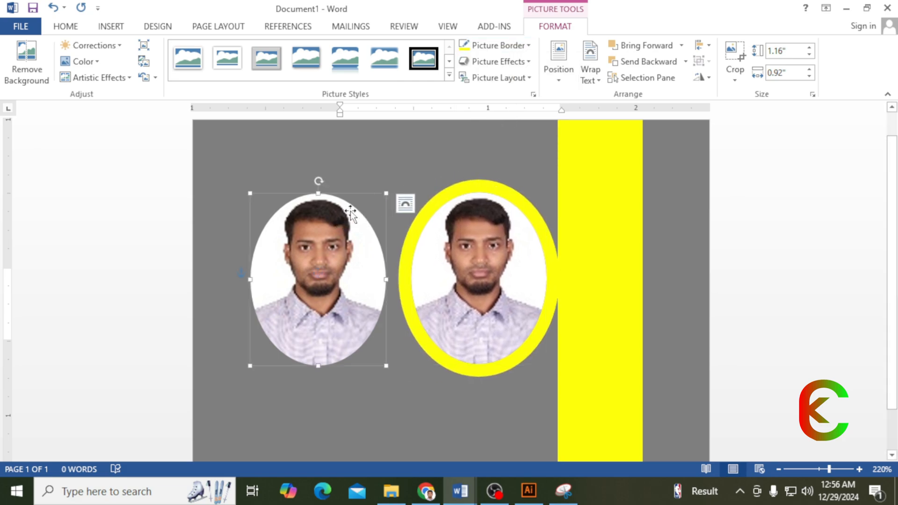
click(491, 45)
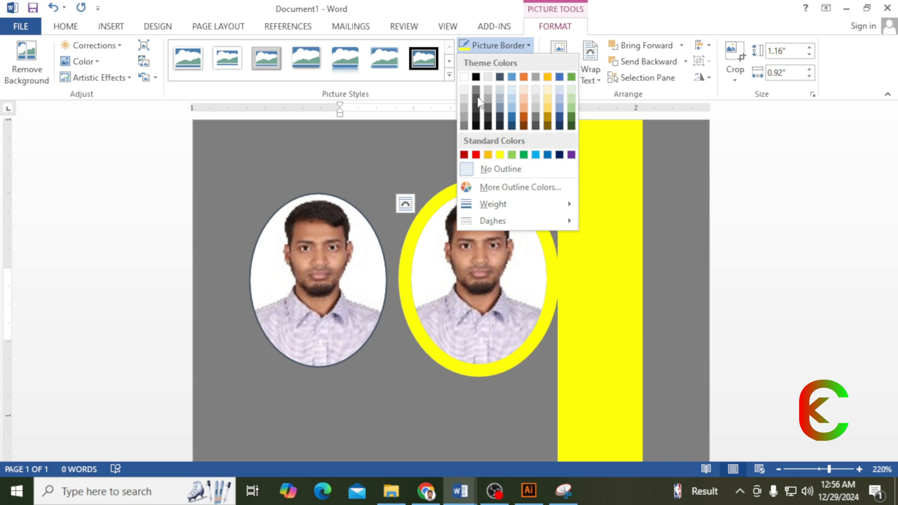
click(464, 127)
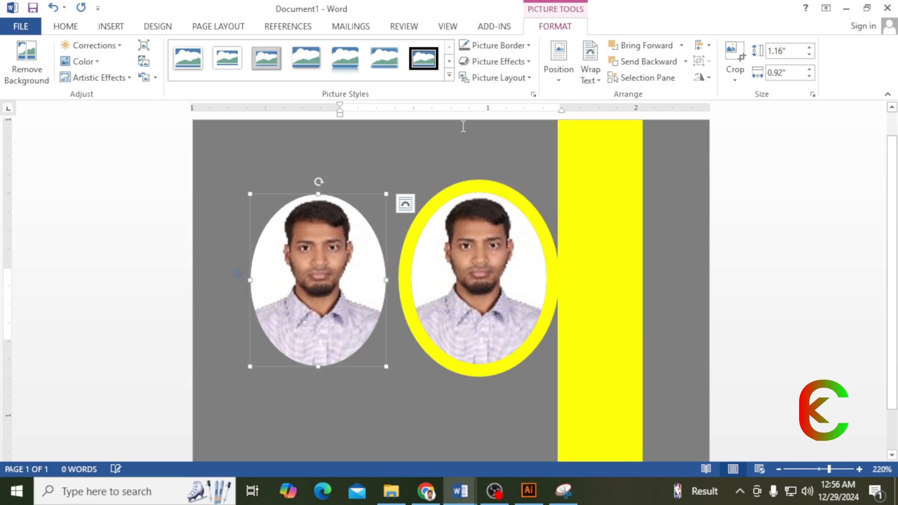
click(491, 47)
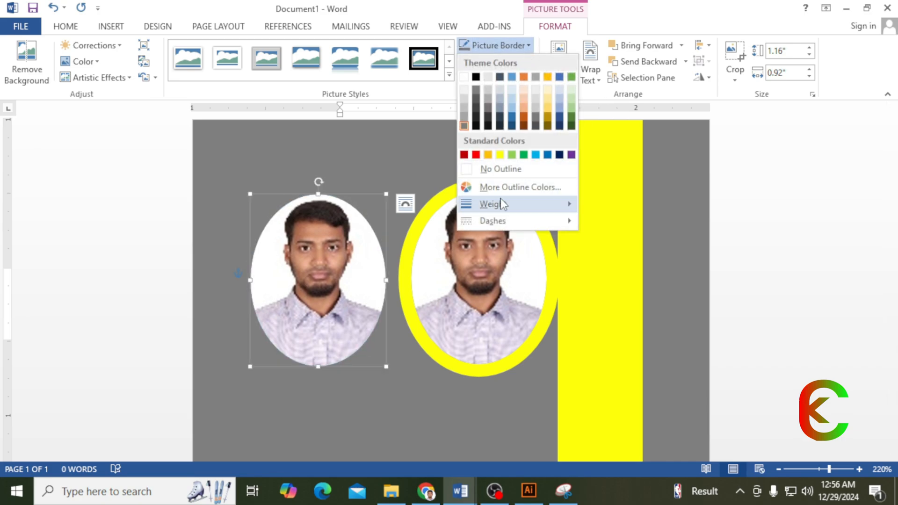
mouse_move(501, 204)
click(622, 345)
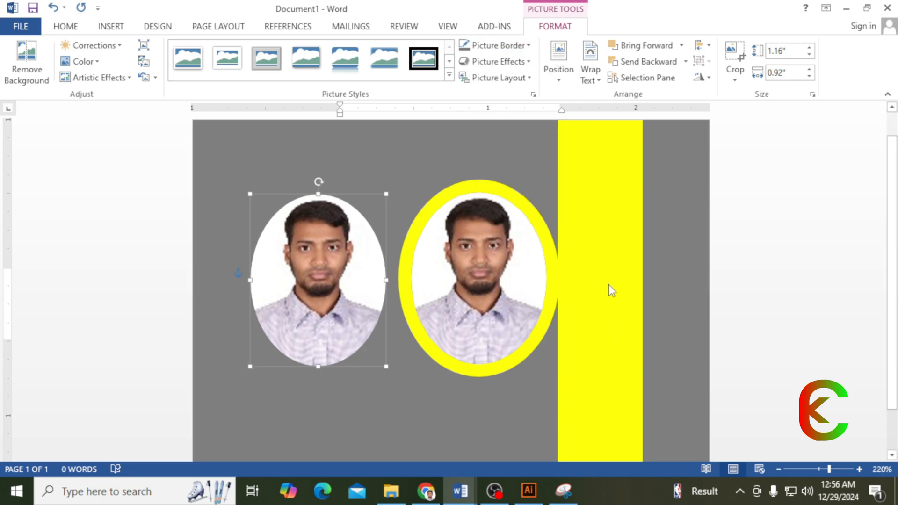
scroll(831, 307, down, 1)
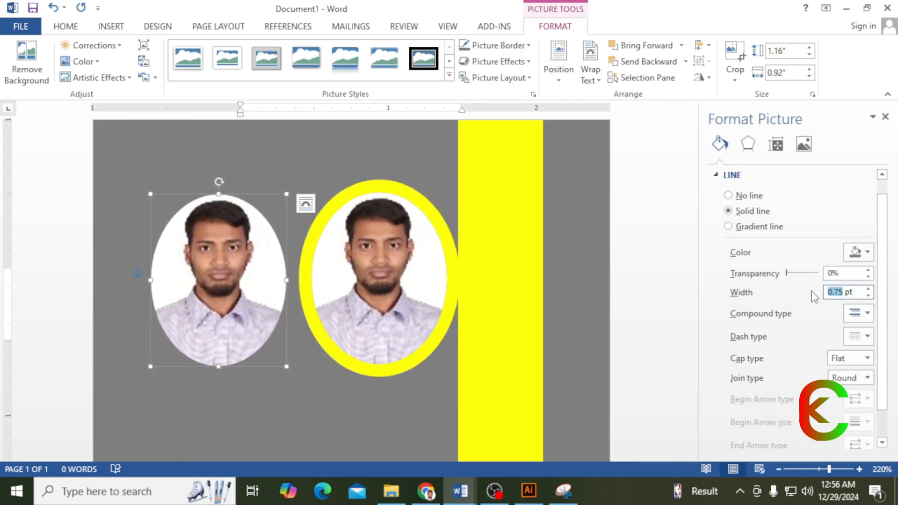
- Set the left photo's border width to 10 pt
text(55)
key(Return)
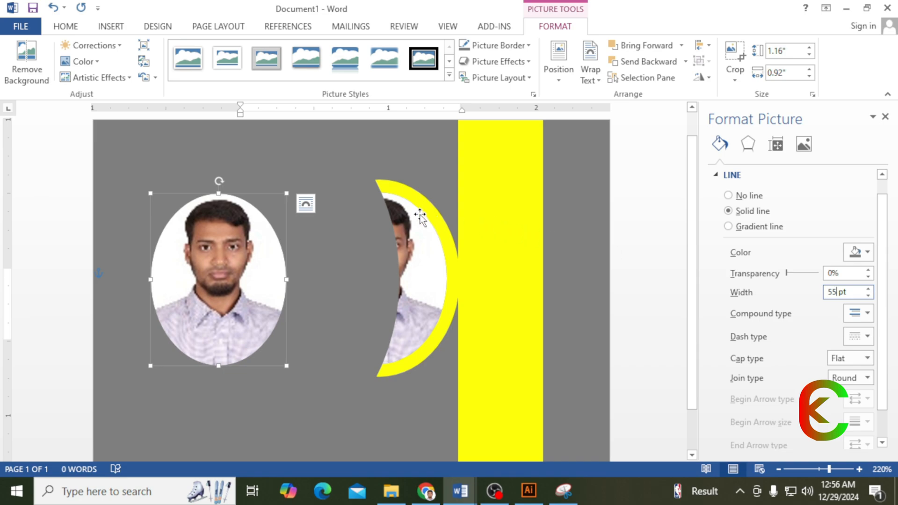
click(837, 293)
key(BackSpace)
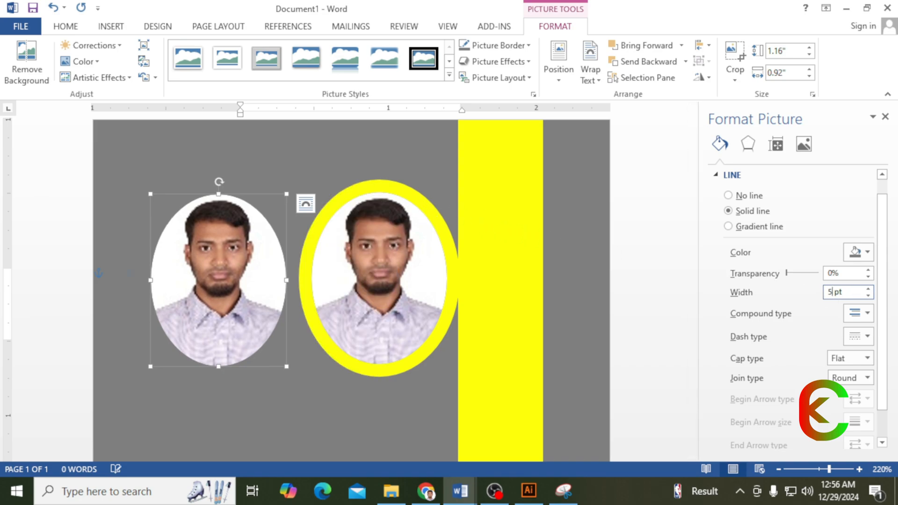
text(10)
key(Return)
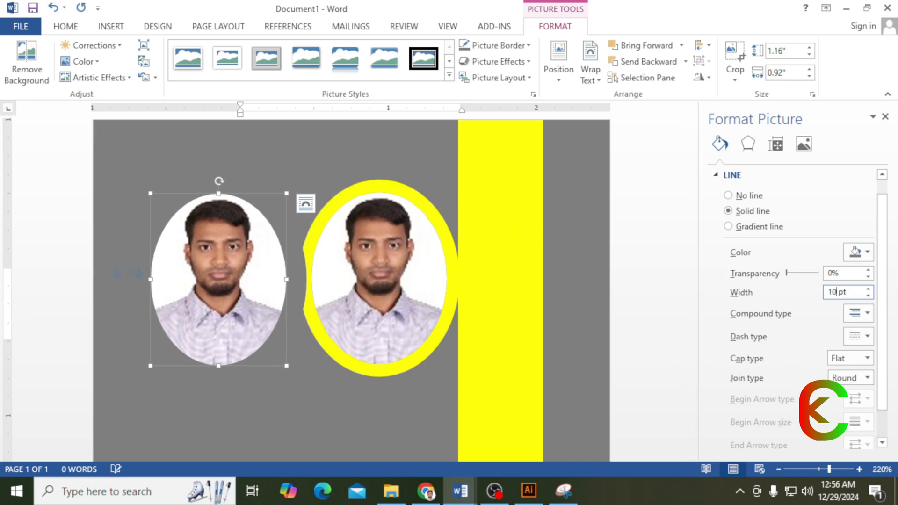
- Move the grey-ringed photo onto the yellow stripe in front of text, with the yellow-ringed photo beside it
drag(222, 265, 494, 268)
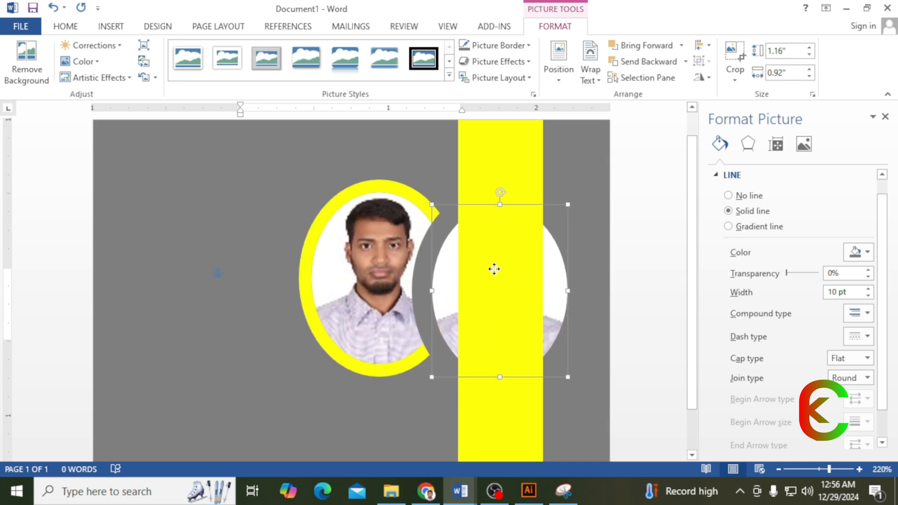
click(681, 45)
click(676, 98)
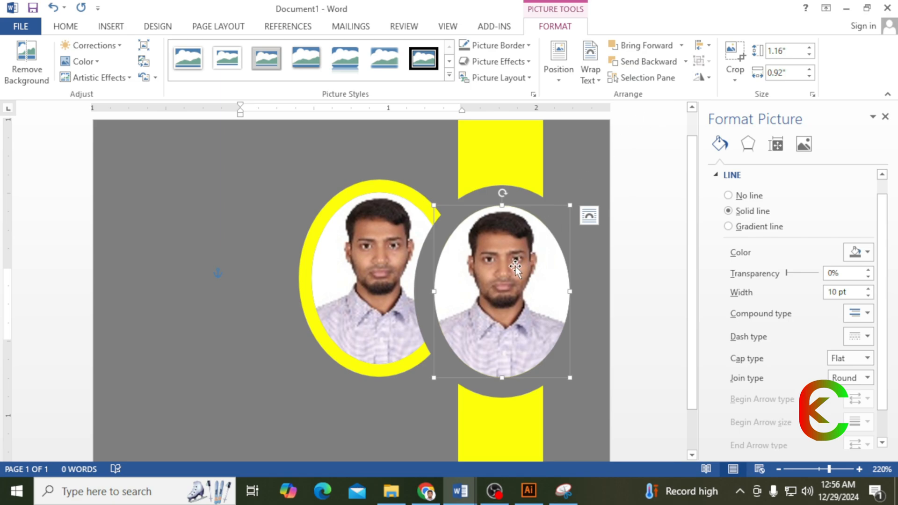
drag(515, 267, 502, 276)
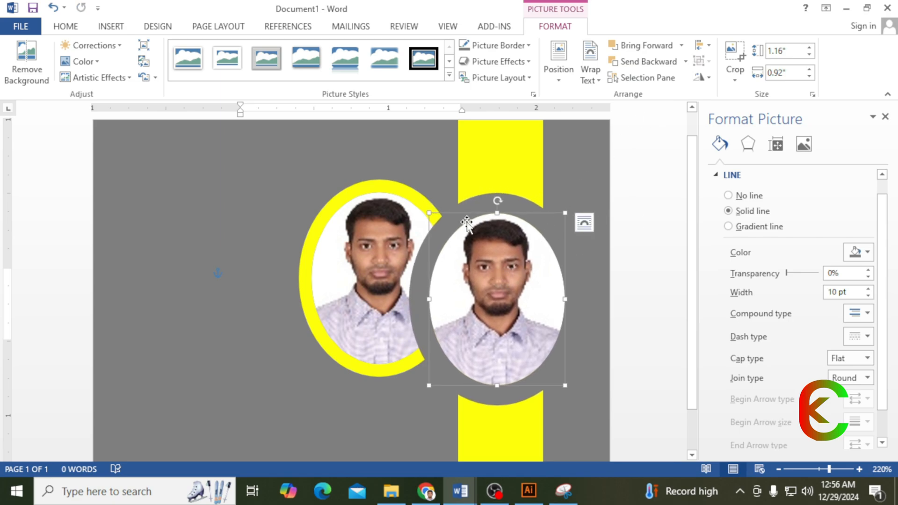
scroll(467, 224, down, 4)
click(342, 230)
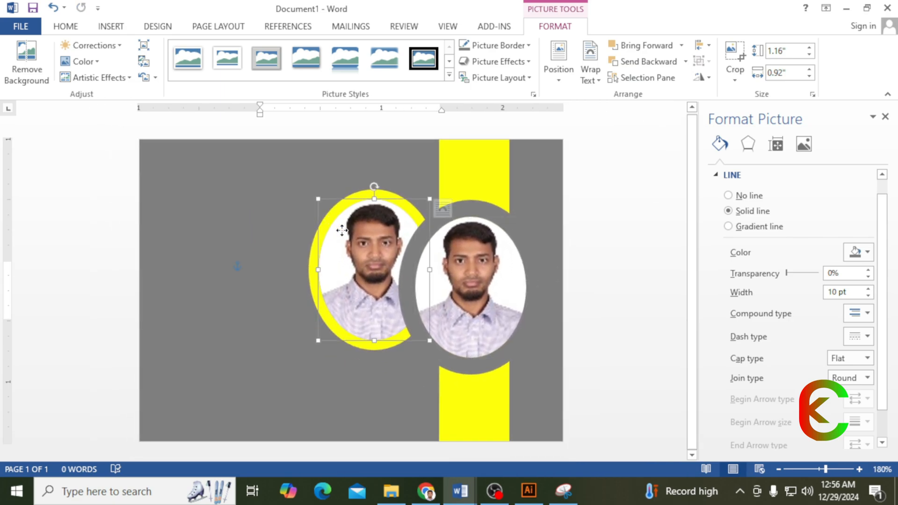
drag(342, 230, 388, 242)
- Bring the yellow-ringed photo to the front and position it beside the grey-ringed one
click(681, 45)
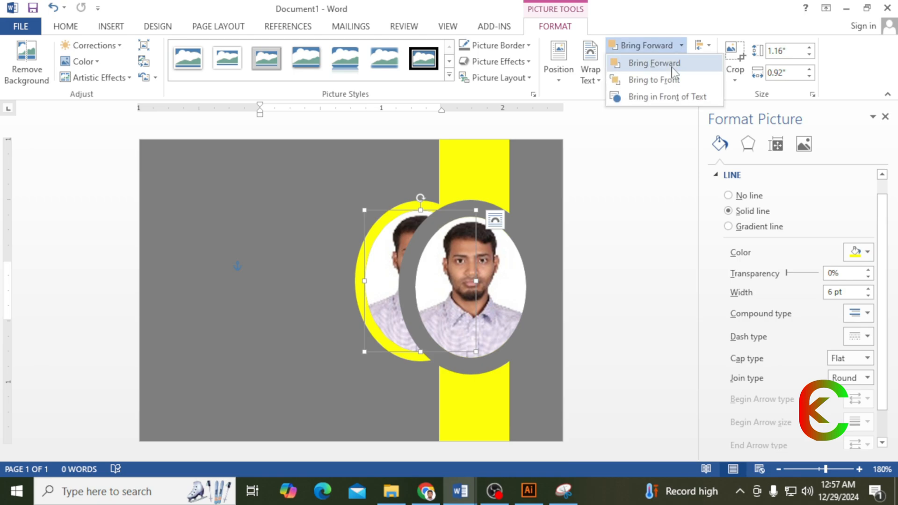
click(666, 83)
click(681, 47)
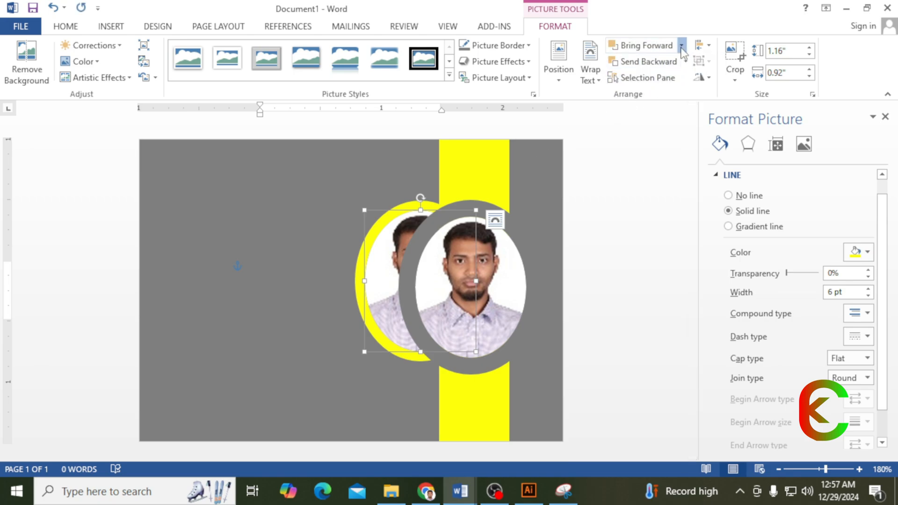
click(673, 92)
drag(436, 255, 385, 260)
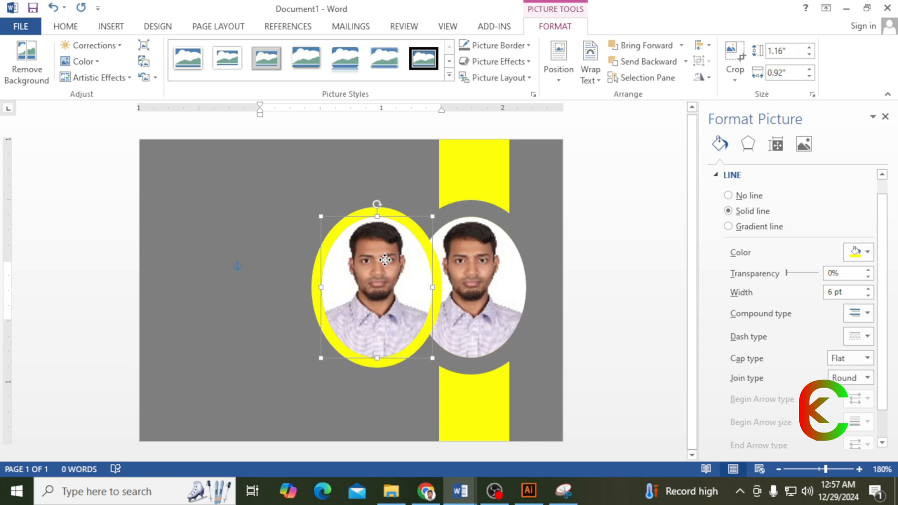
- Align both photos center and middle, then move the pair onto the yellow stripe
shift+click(493, 255)
click(709, 45)
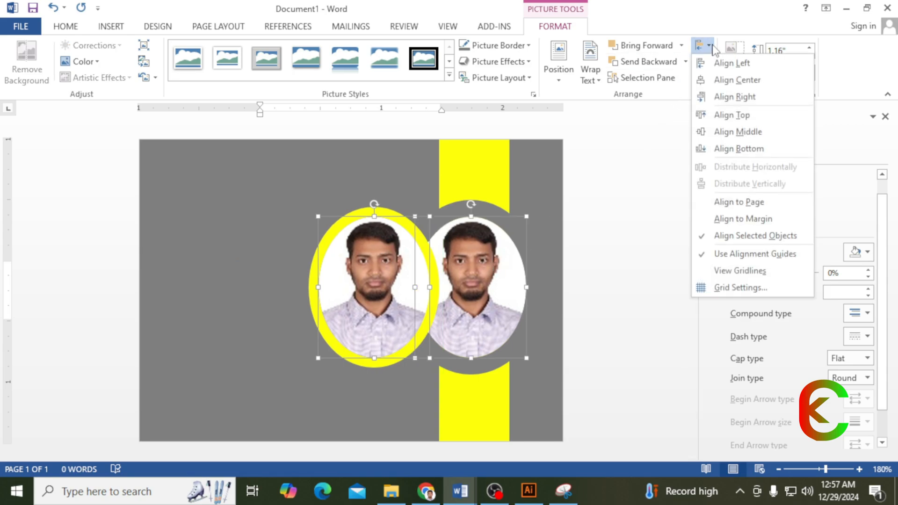
click(720, 78)
click(709, 46)
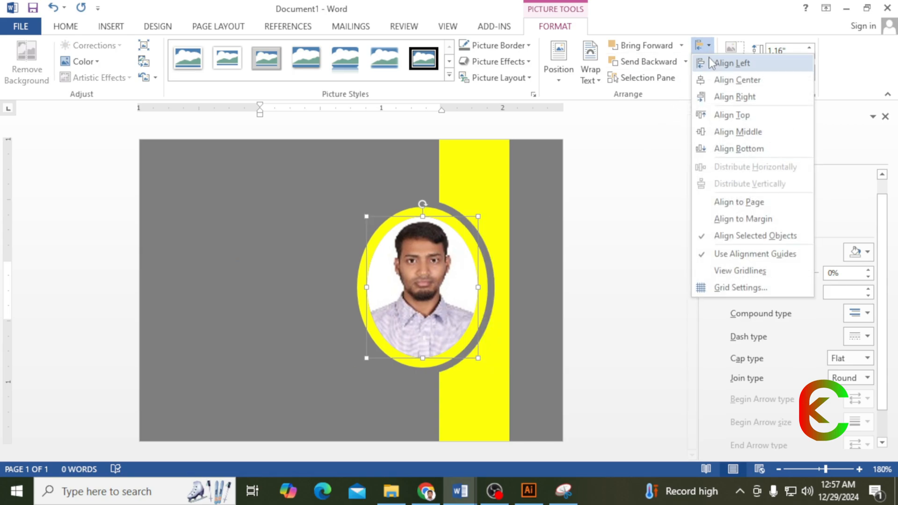
click(723, 132)
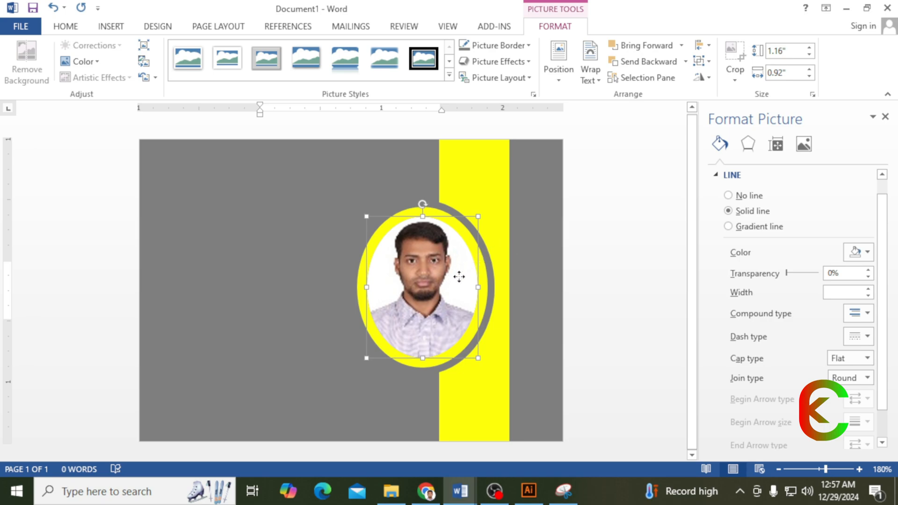
drag(459, 277, 499, 300)
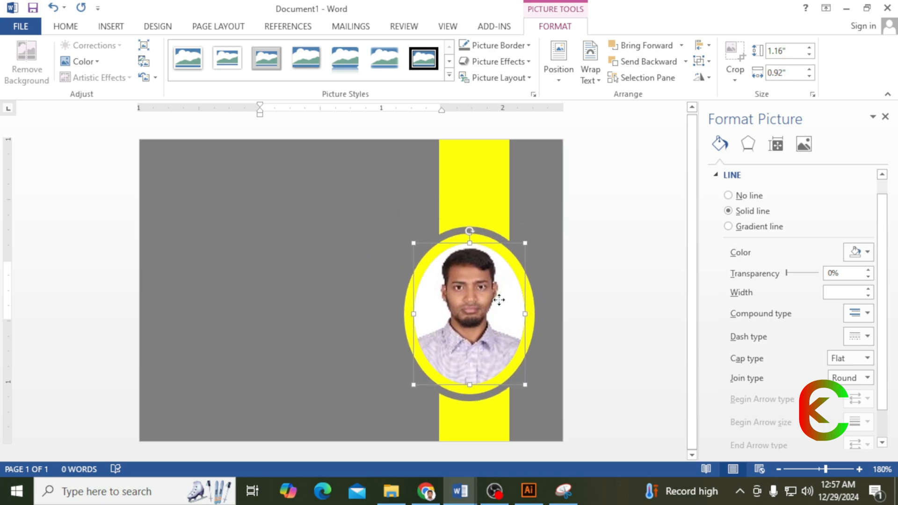
click(701, 61)
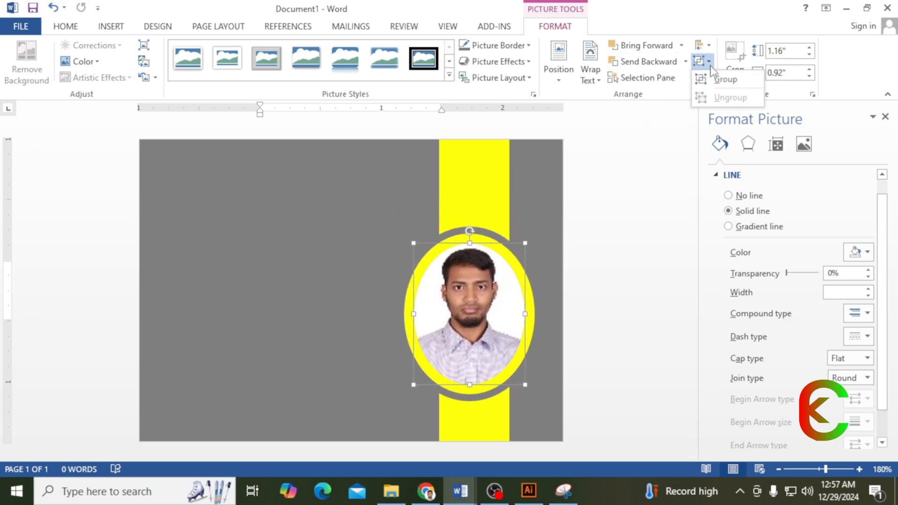
- Group the two photos into one frame and nudge it slightly up
click(724, 81)
click(885, 117)
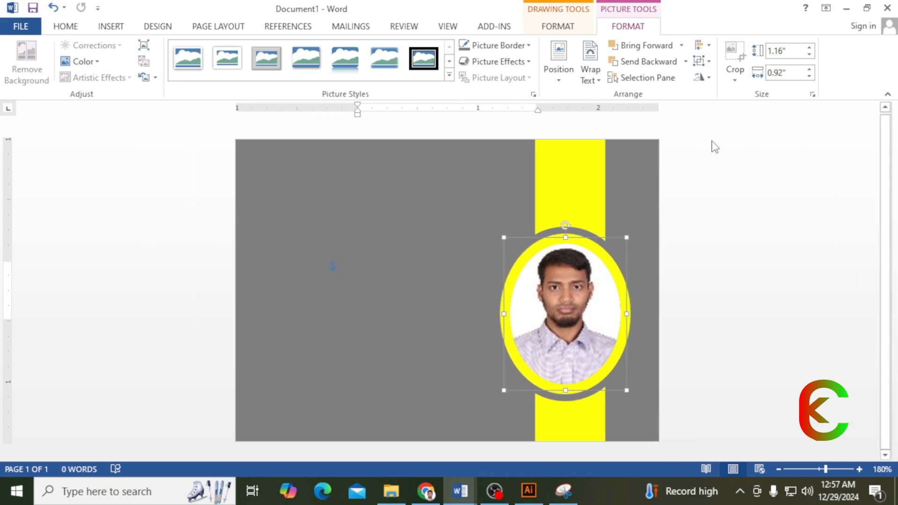
mouse_move(577, 286)
mouse_down()
mouse_move(583, 265)
mouse_move(582, 273)
mouse_up()
- Center-align the yellow stripe with the photo frame, group them, and shift the group slightly left
ctrl+click(584, 202)
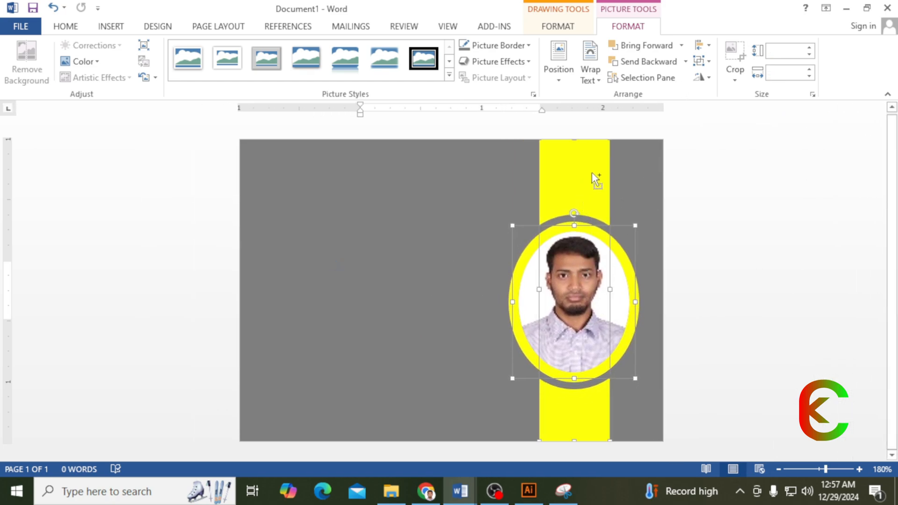
click(702, 45)
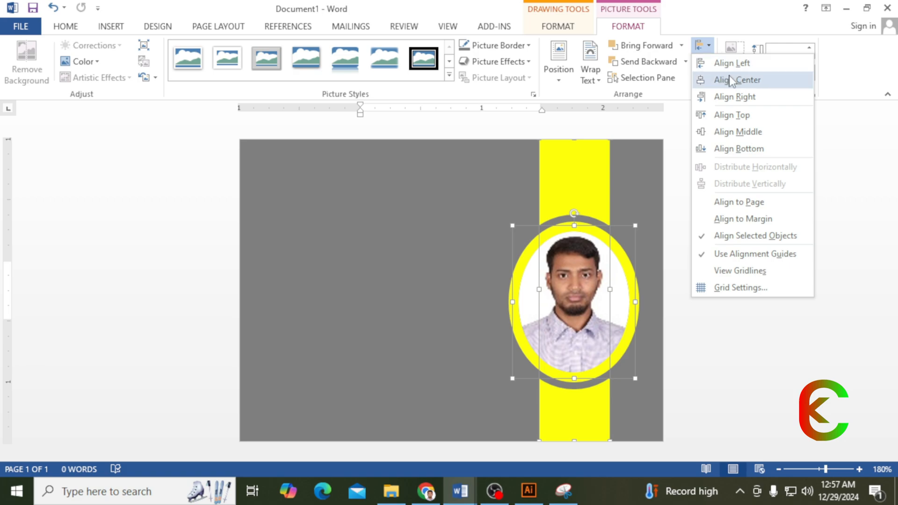
click(738, 81)
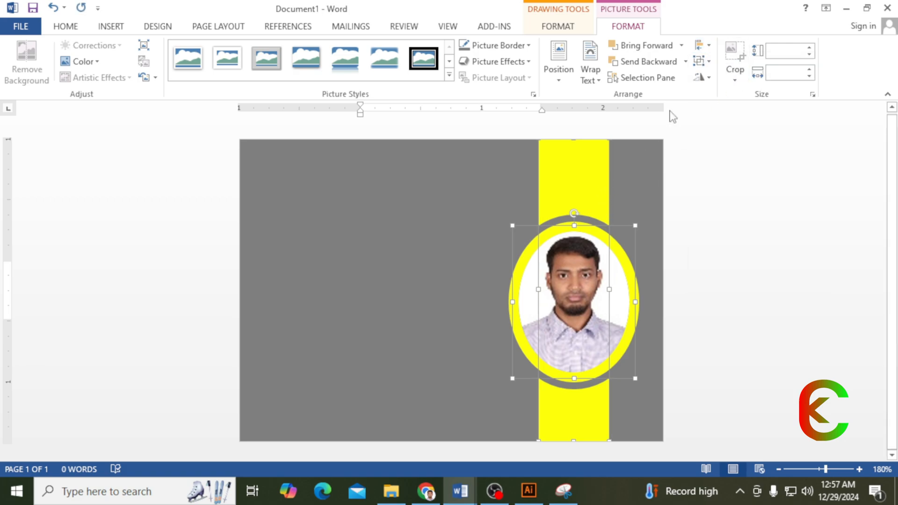
click(702, 61)
click(719, 81)
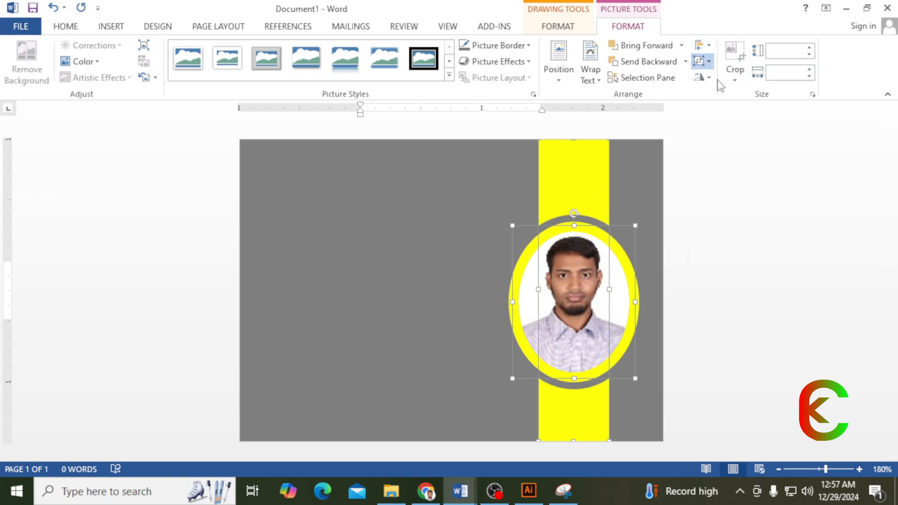
drag(590, 279, 581, 239)
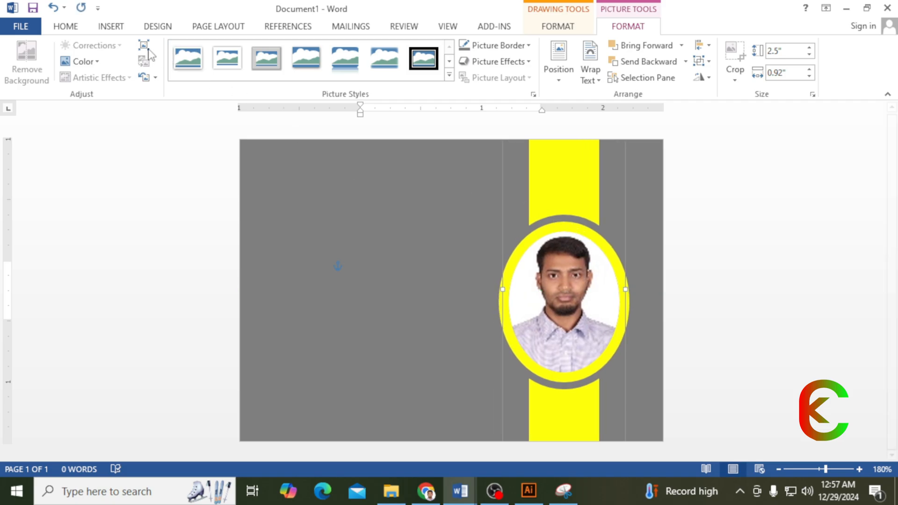
click(111, 27)
click(195, 81)
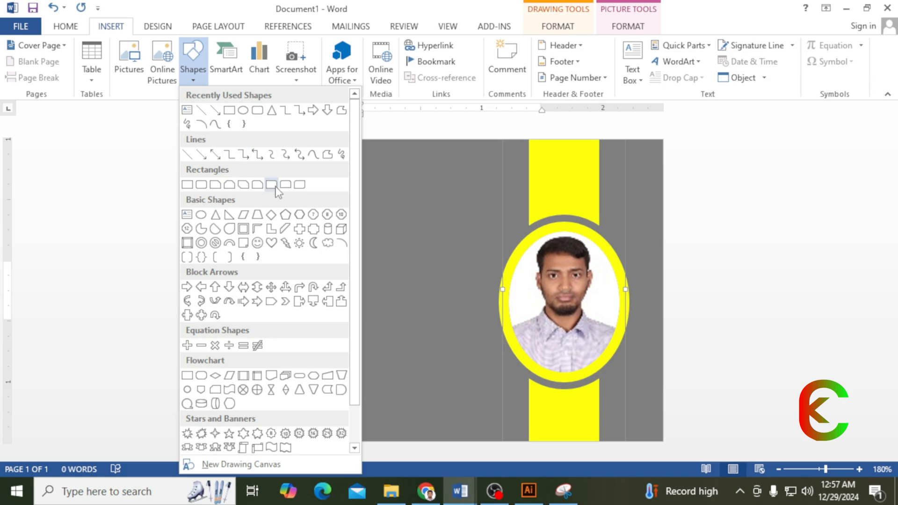
- Draw a pentagon on the card's left side, remove its outline, and shrink it into place
click(284, 216)
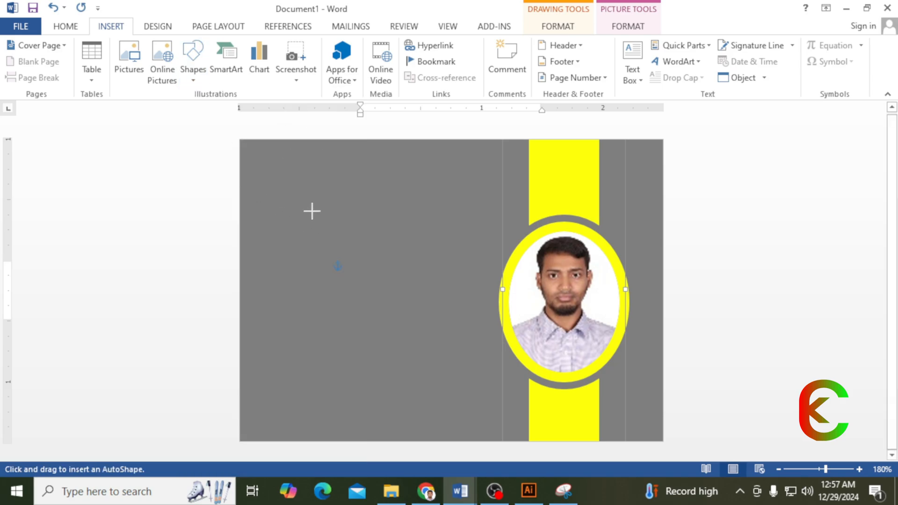
drag(312, 211, 405, 297)
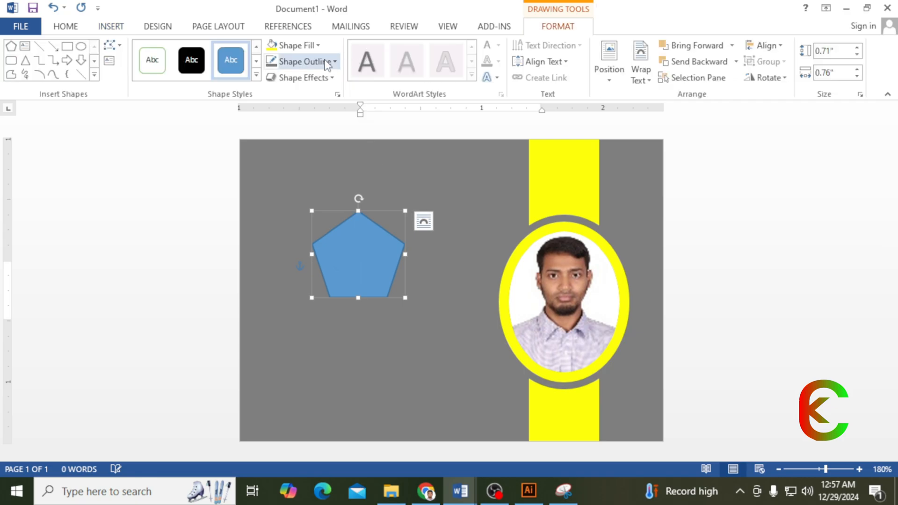
click(309, 63)
click(307, 186)
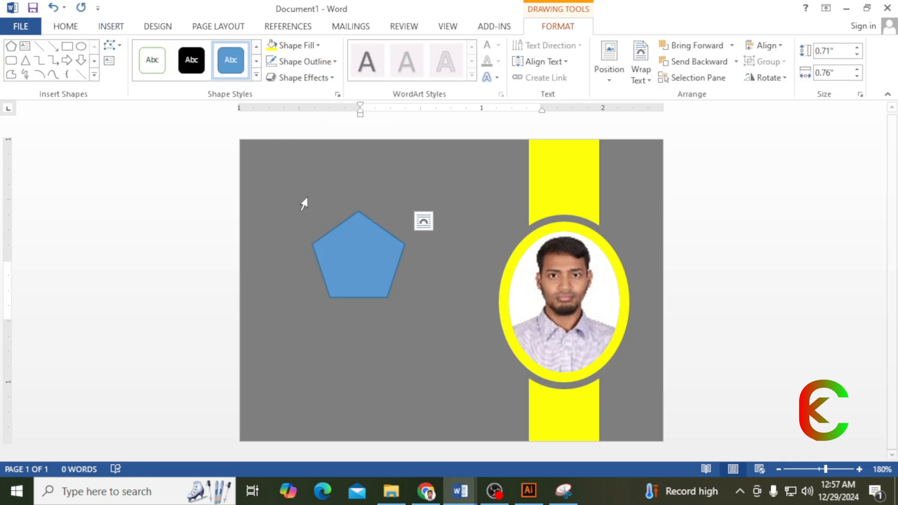
drag(351, 242, 349, 215)
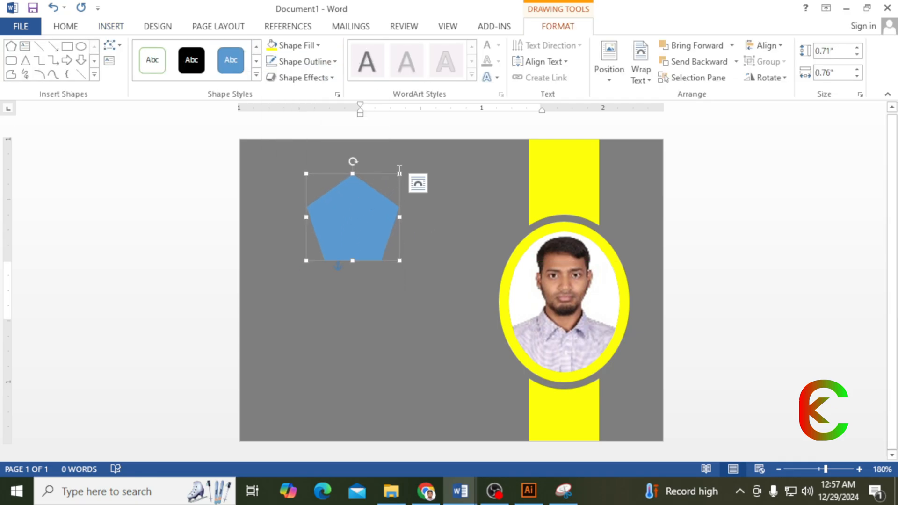
click(386, 187)
click(360, 203)
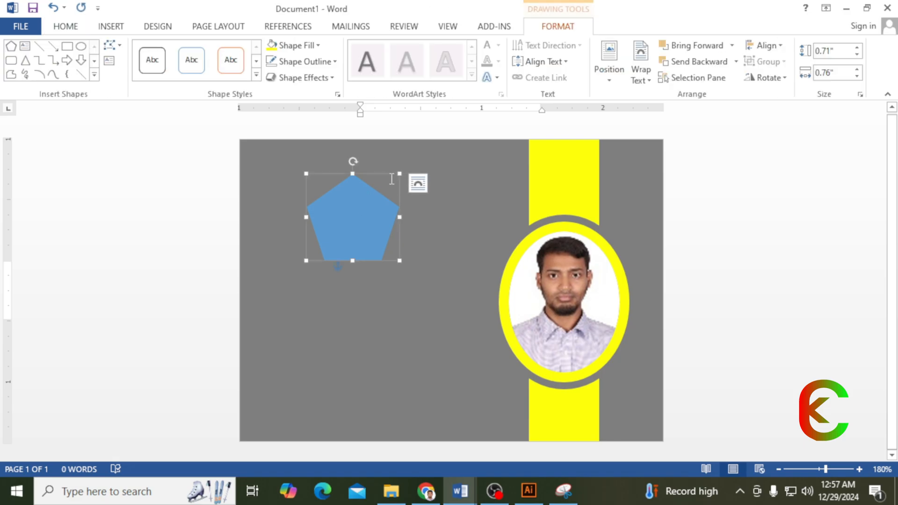
click(399, 169)
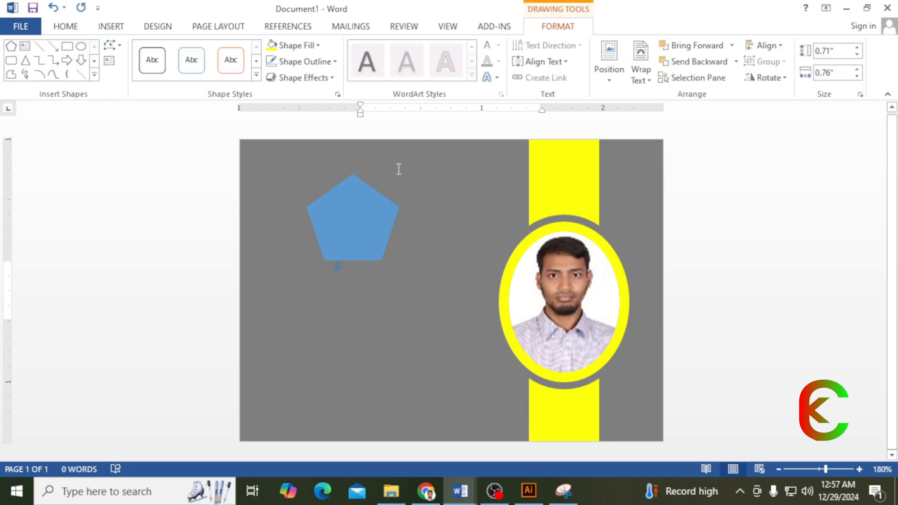
click(362, 207)
drag(400, 174, 348, 233)
- Draw a tall rectangle and position it beneath the pentagon
click(66, 46)
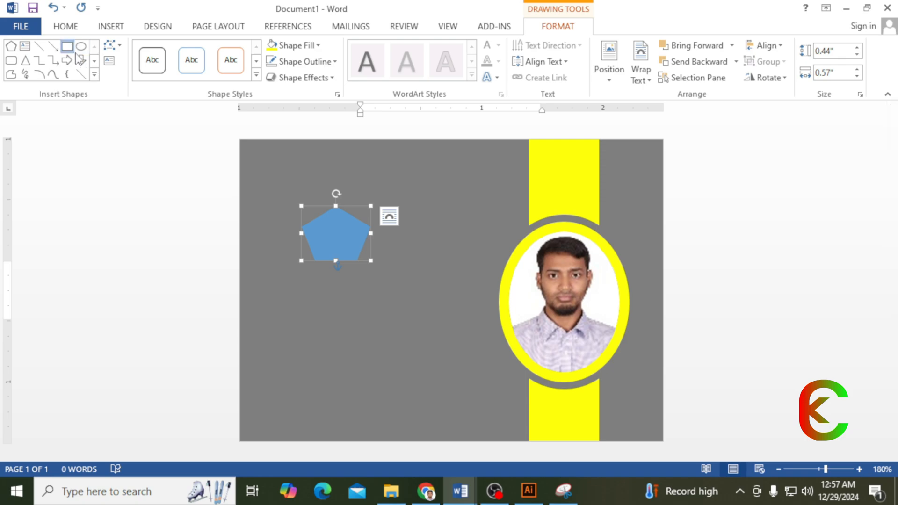
drag(317, 279, 335, 335)
drag(301, 237, 326, 266)
ctrl+scroll(417, 200, up, 7)
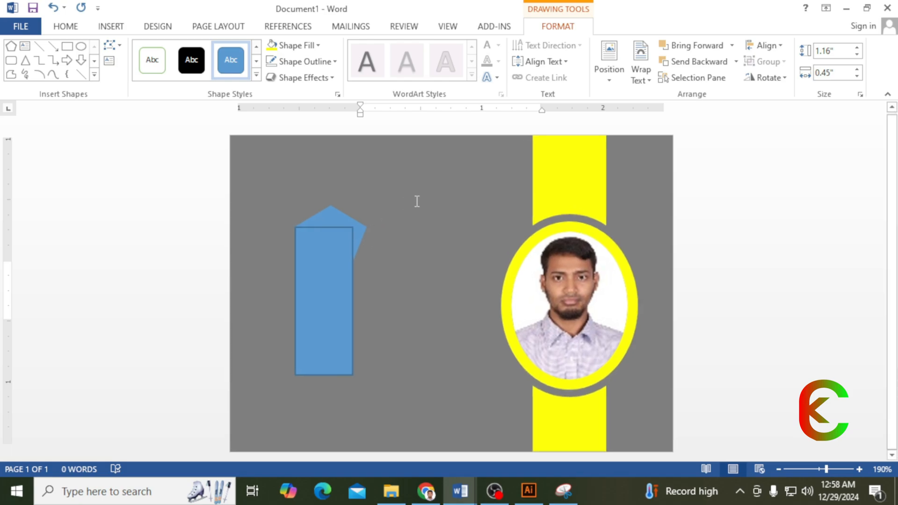
- Fill both the rectangle and the pentagon with yellow
click(293, 46)
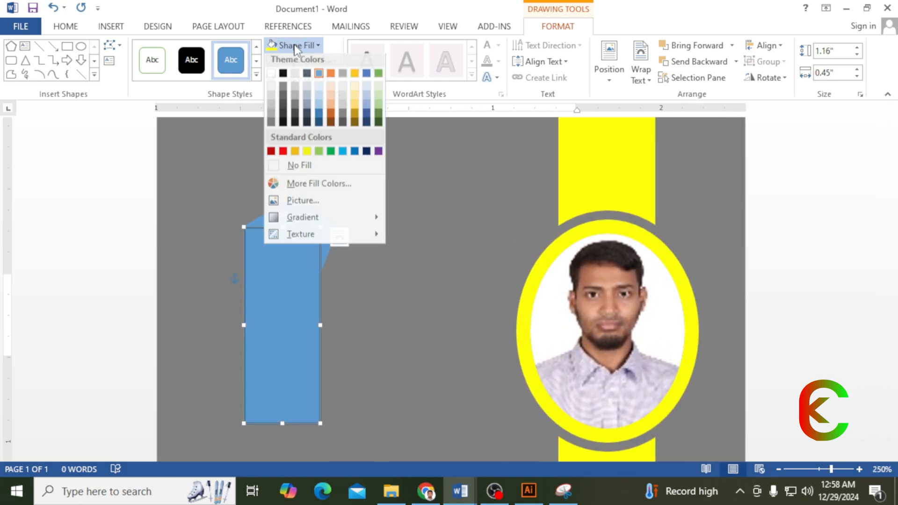
click(307, 153)
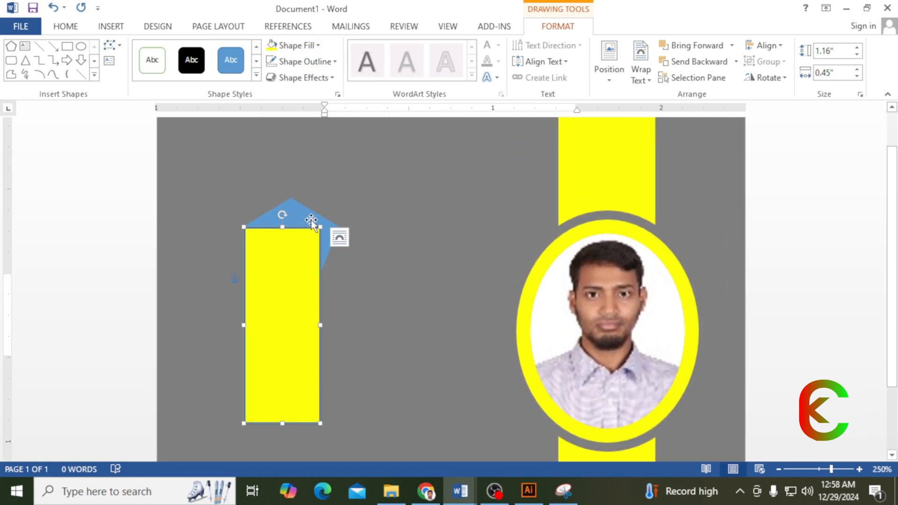
click(311, 220)
click(294, 45)
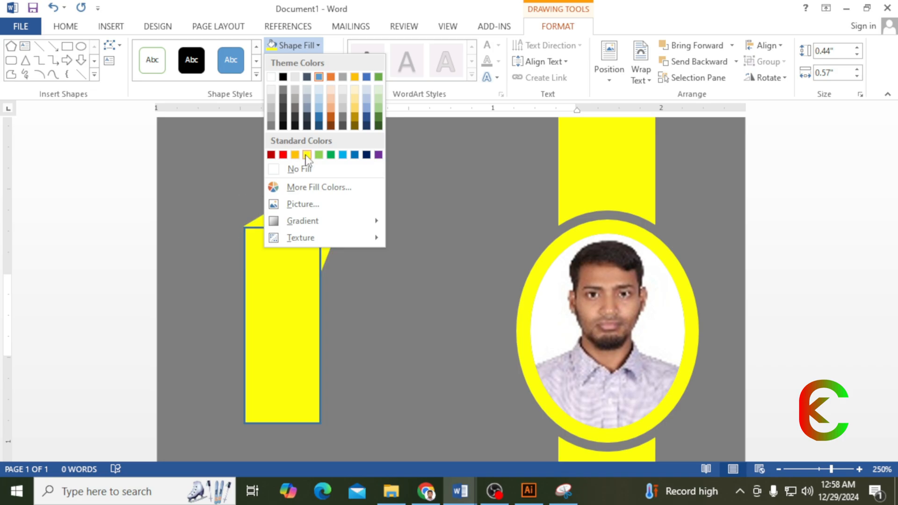
click(307, 155)
- Remove the rectangle's outline, widen it to 0.52 inch under the pentagon, and copy the pentagon rightward
click(289, 310)
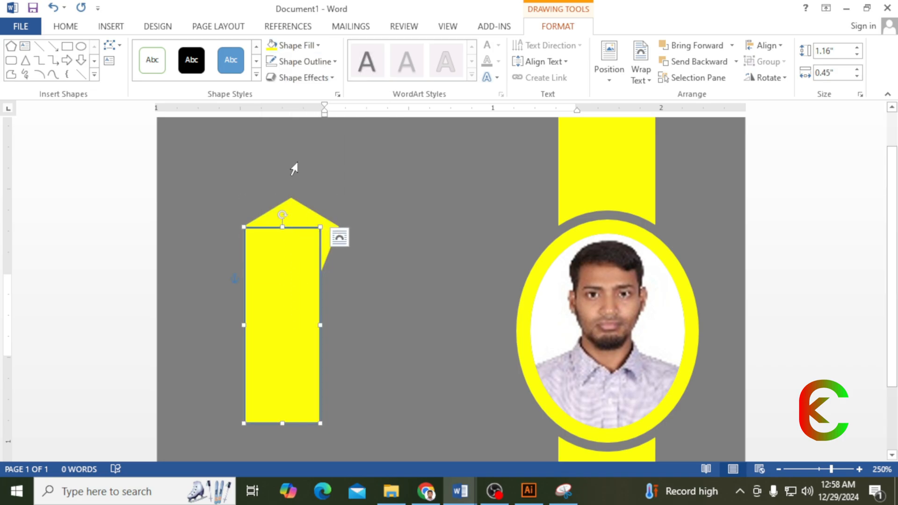
click(305, 61)
click(297, 185)
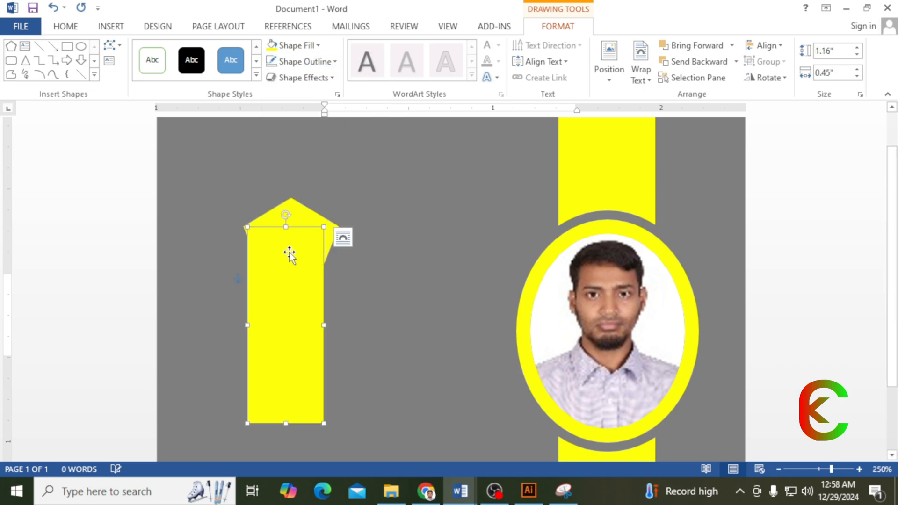
mouse_move(290, 254)
mouse_down()
mouse_move(273, 252)
mouse_move(314, 253)
mouse_move(301, 252)
mouse_up()
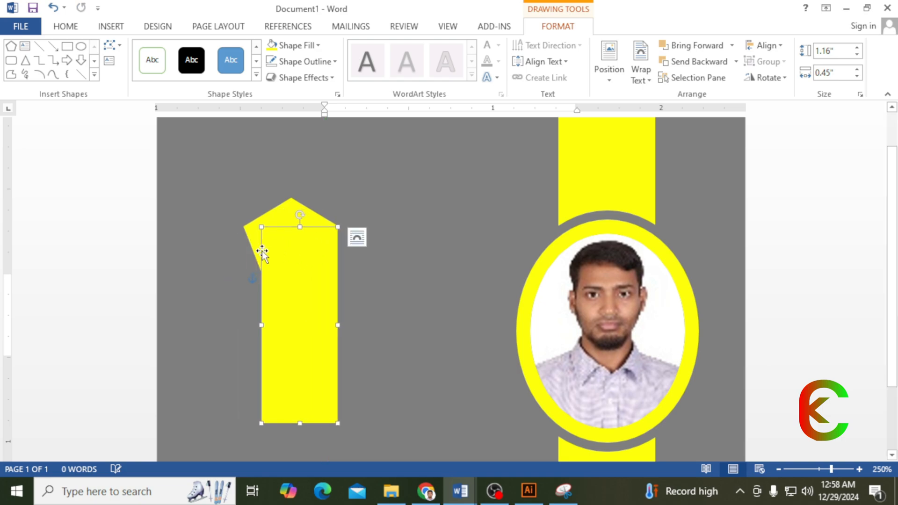
mouse_move(261, 325)
mouse_down()
mouse_move(240, 325)
mouse_move(254, 315)
mouse_move(245, 324)
mouse_up()
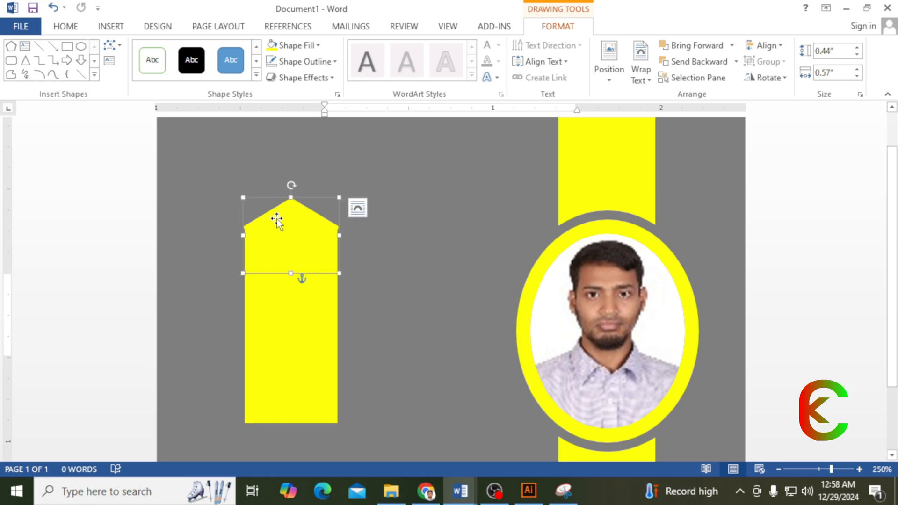
drag(276, 217, 426, 218)
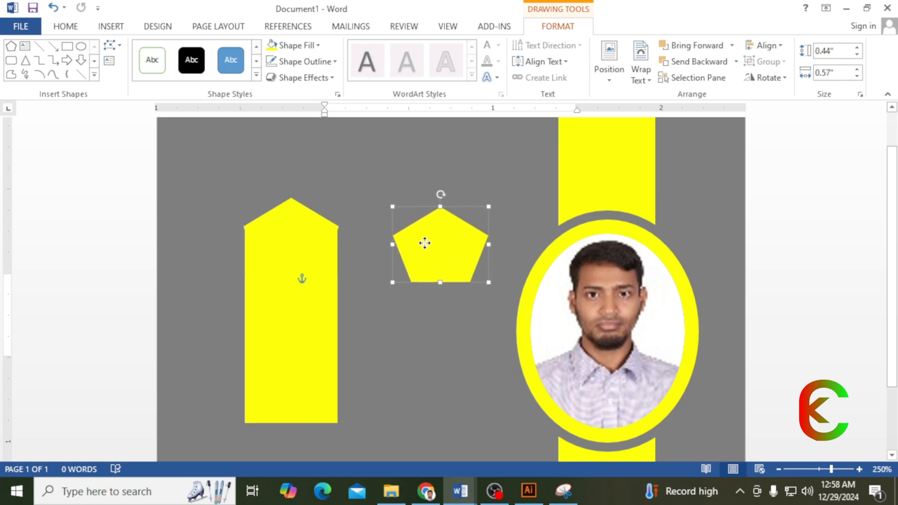
- Rotate the pentagon copy to point downward and place it at the strip's bottom
drag(423, 242, 310, 273)
drag(315, 234, 318, 337)
scroll(364, 162, down, 3)
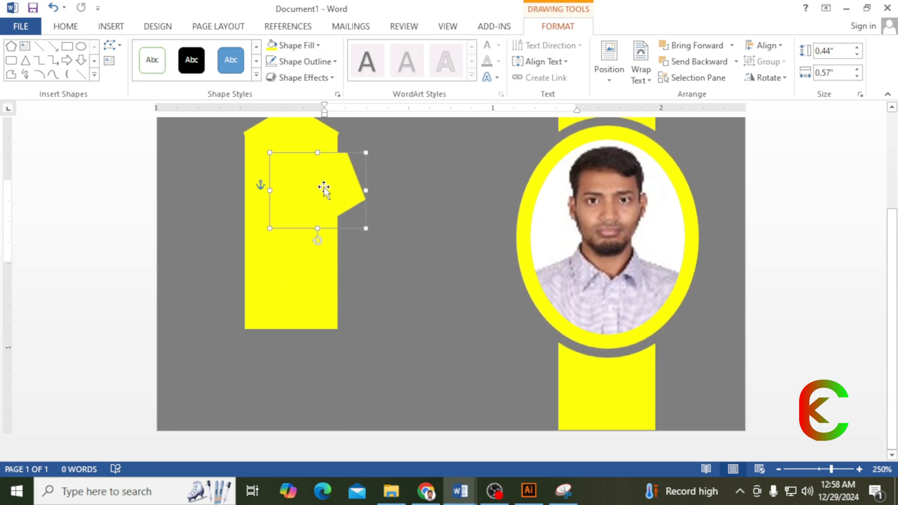
drag(322, 190, 297, 318)
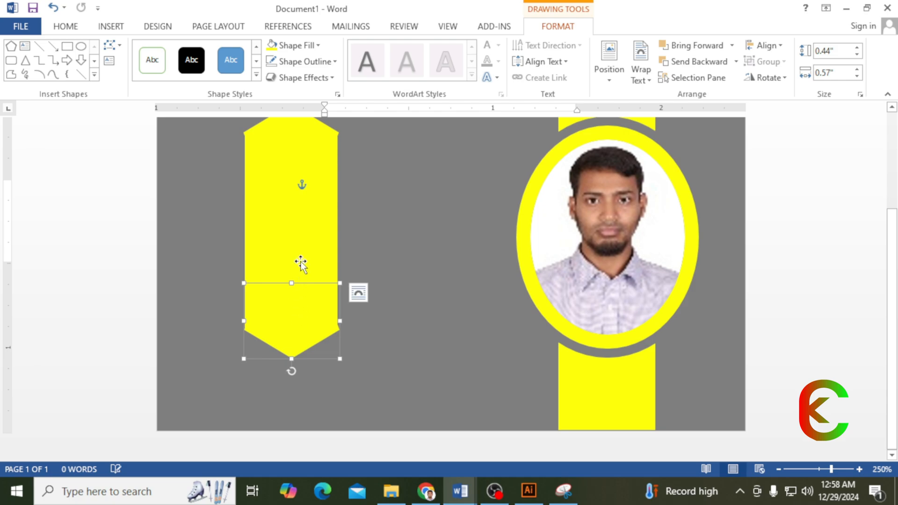
- Resize the top and bottom pentagons to match the strip's width
scroll(305, 213, up, 2)
click(291, 208)
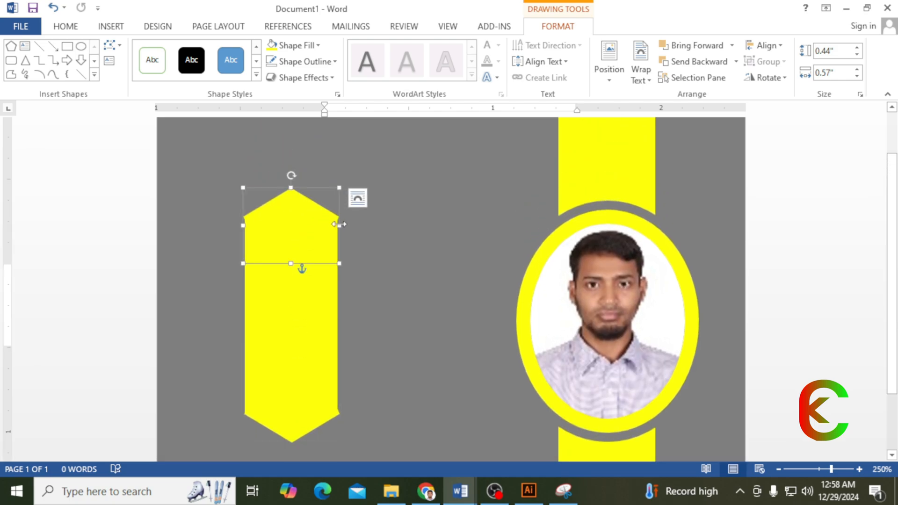
drag(339, 226, 338, 225)
drag(243, 225, 245, 224)
scroll(323, 262, down, 2)
click(309, 343)
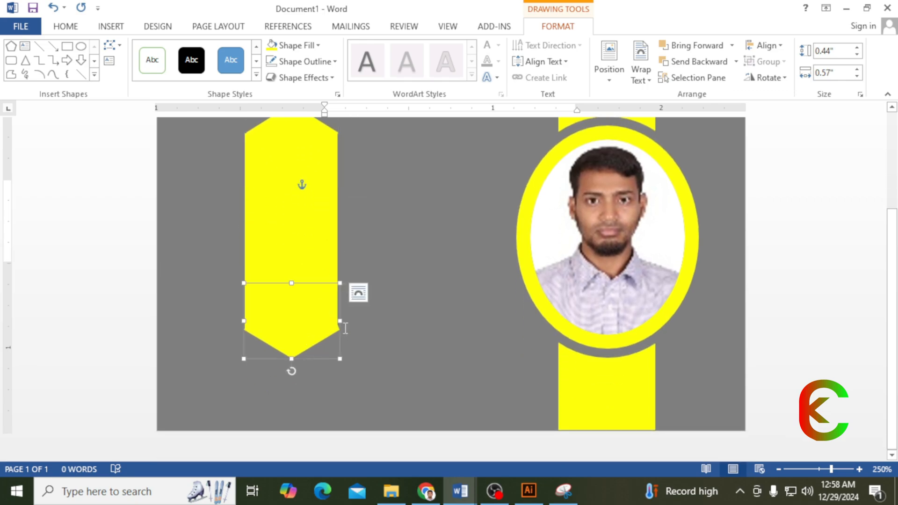
drag(339, 322, 337, 322)
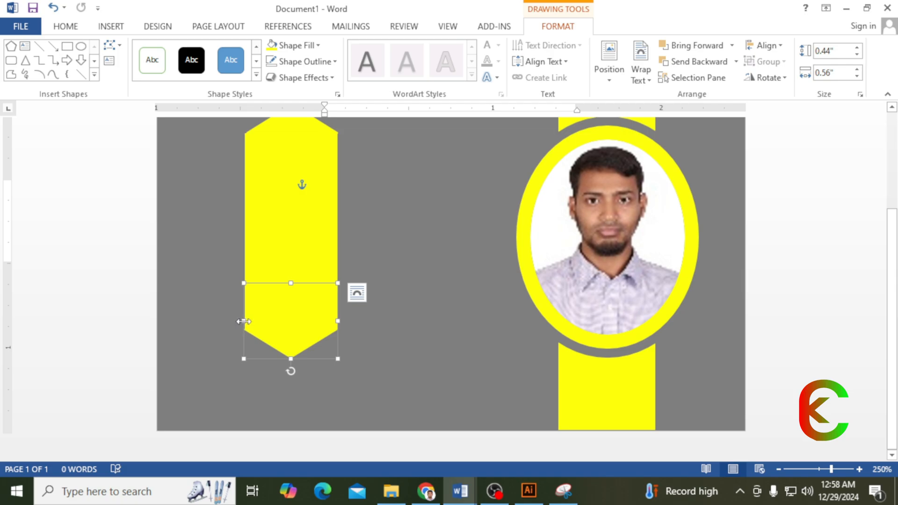
drag(243, 321, 244, 321)
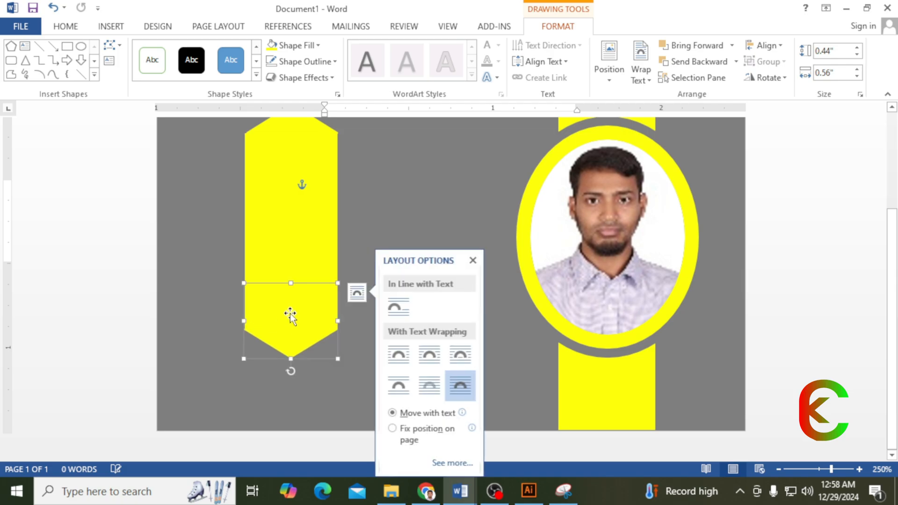
- Group the rectangle and both pentagons into one strip shape
shift+click(296, 236)
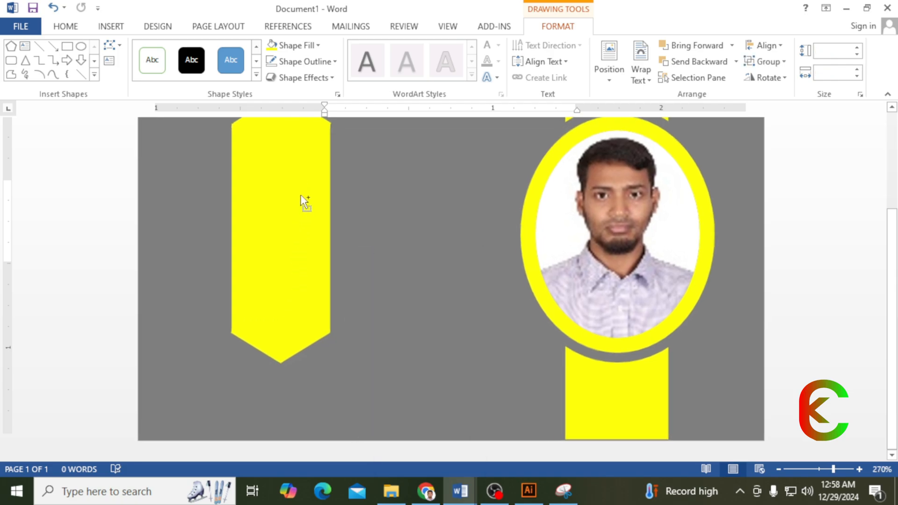
ctrl+scroll(298, 200, up, 2)
scroll(286, 243, up, 1)
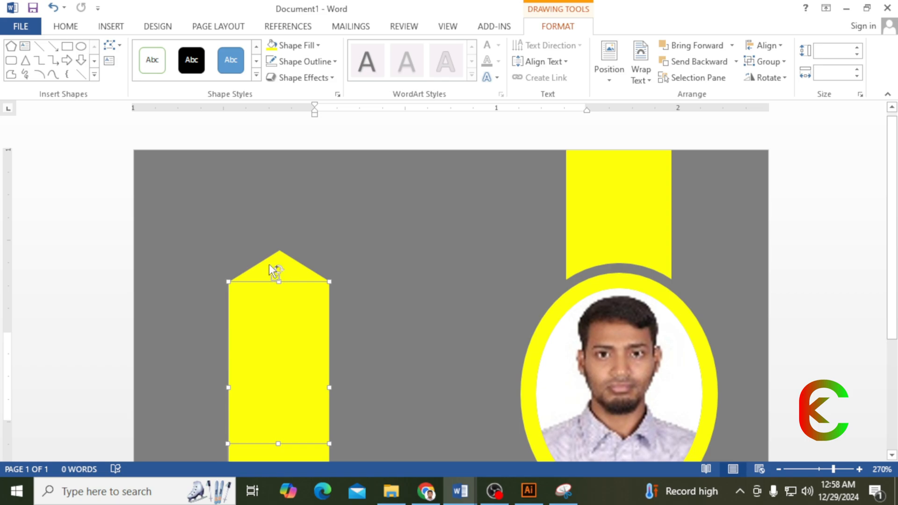
shift+click(268, 264)
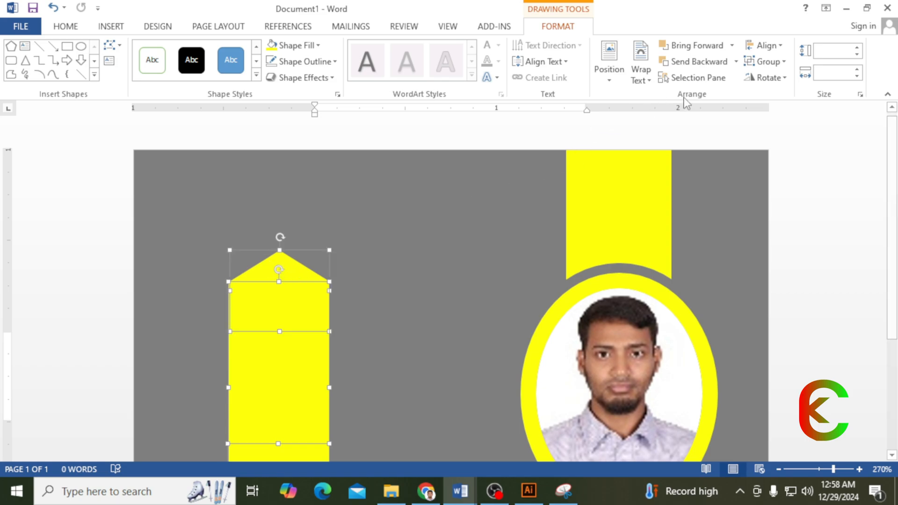
click(786, 63)
click(769, 67)
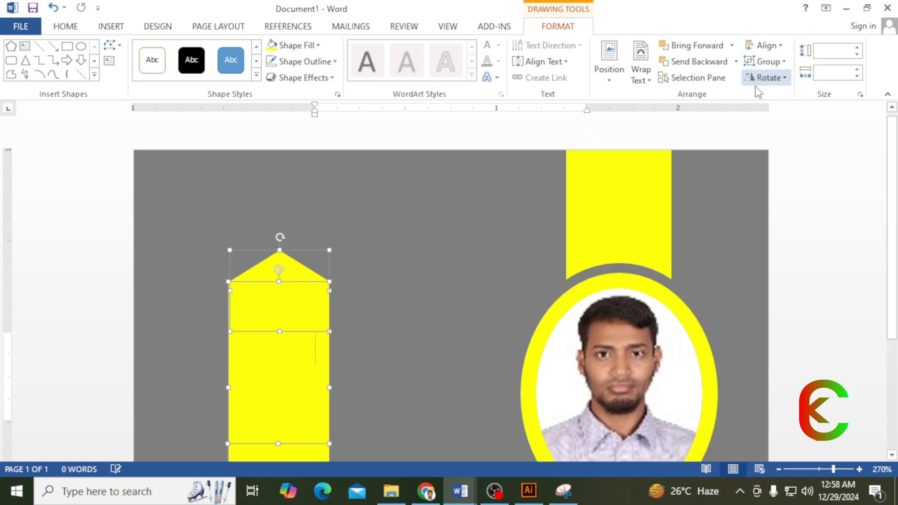
- Move the grouped strip down-left and shrink the yellow badge to 0.68" × 0.24"
scroll(262, 304, down, 3)
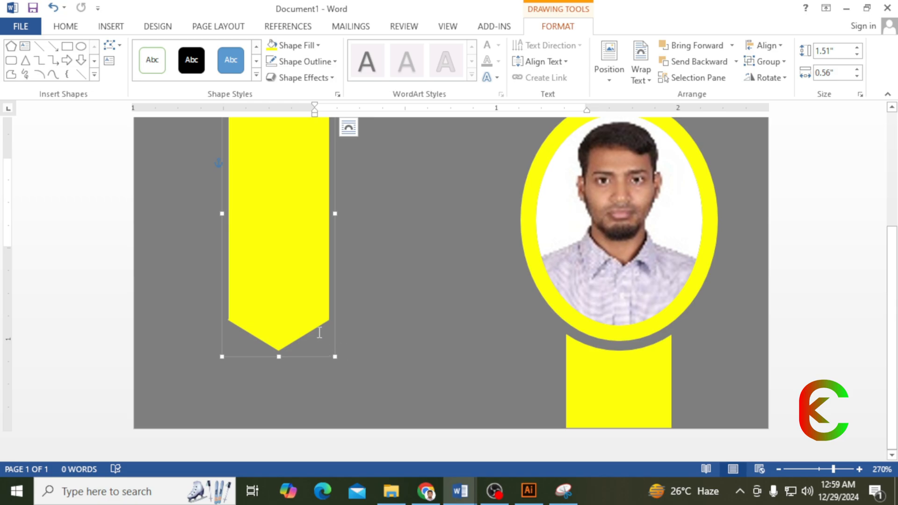
click(342, 365)
drag(284, 251, 274, 300)
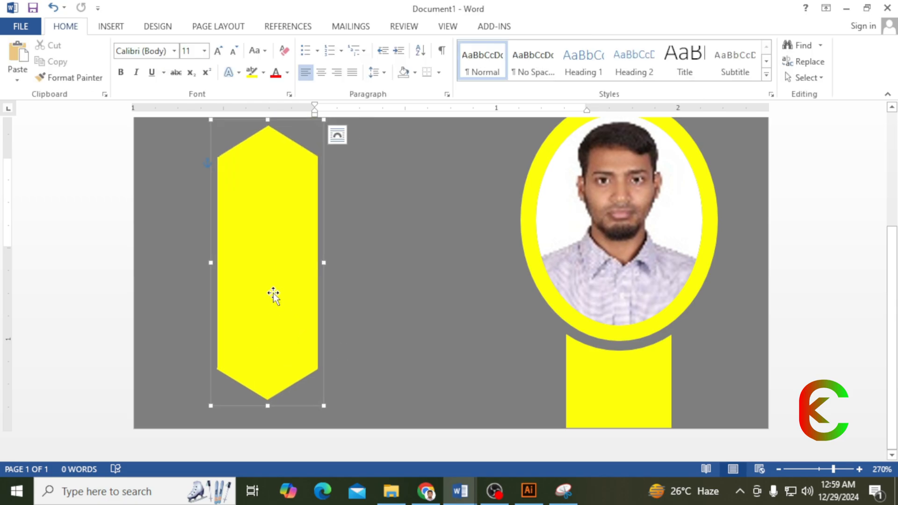
scroll(207, 292, up, 3)
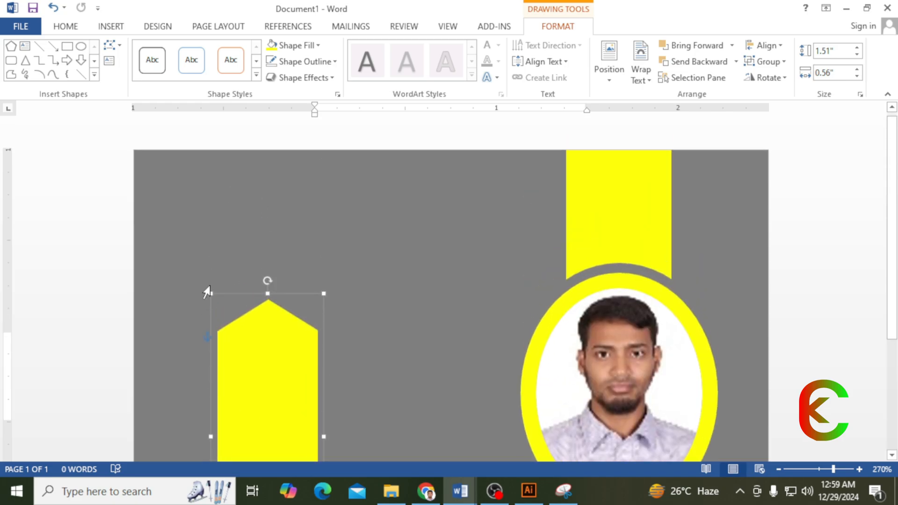
drag(211, 294, 296, 350)
scroll(286, 424, down, 3)
drag(289, 292, 201, 254)
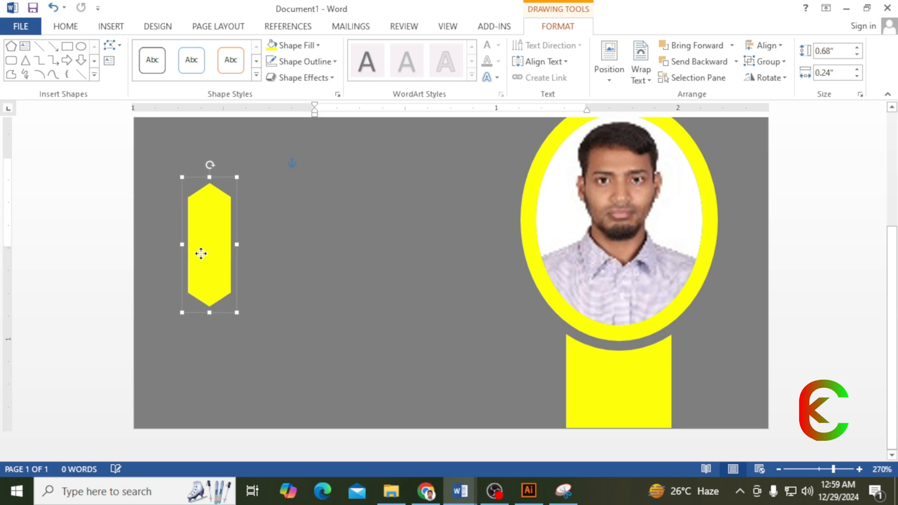
click(112, 27)
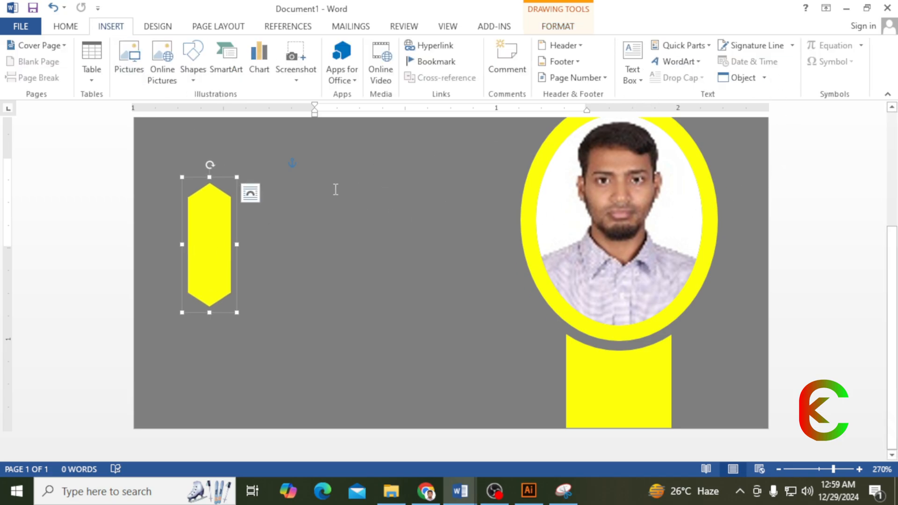
- Deselect the yellow badge and place the insertion point in the card's middle
scroll(220, 250, up, 5)
scroll(221, 250, down, 2)
click(187, 246)
scroll(307, 238, down, 6)
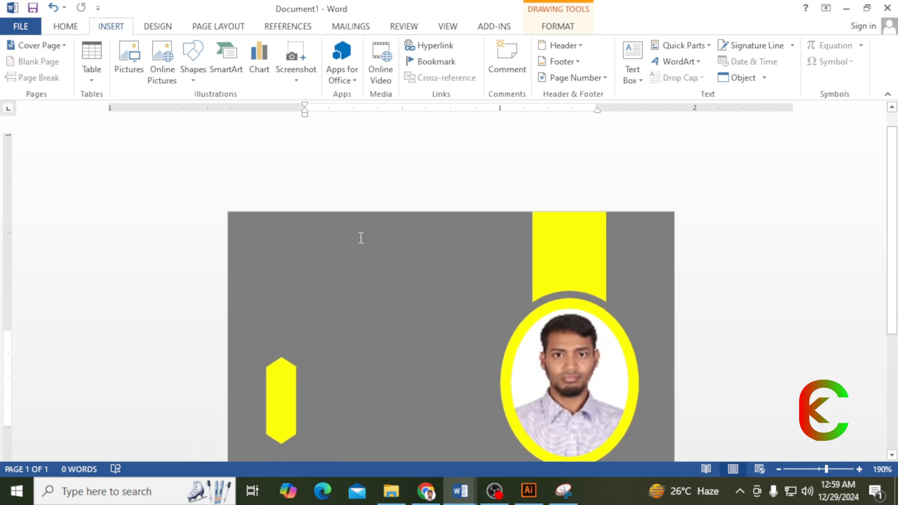
click(281, 330)
click(316, 208)
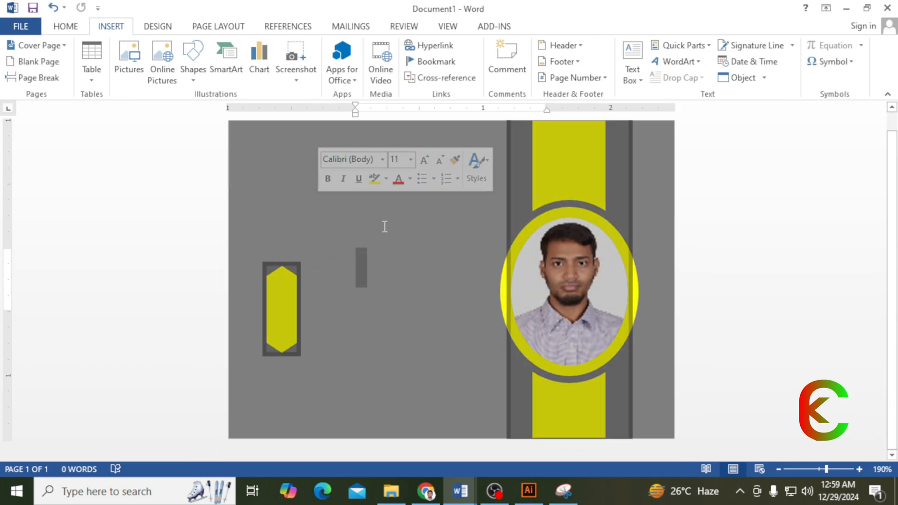
- Insert a row of phone, calculator, envelope and globe symbols
click(852, 64)
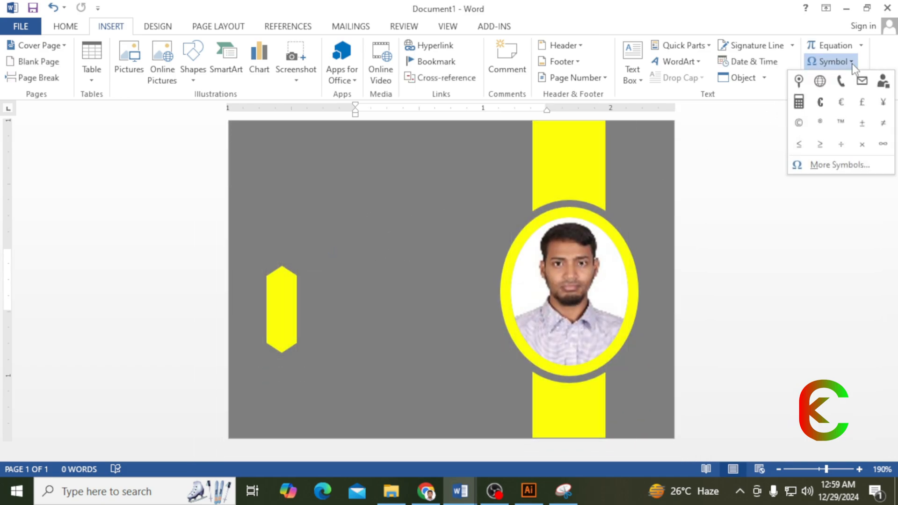
click(841, 82)
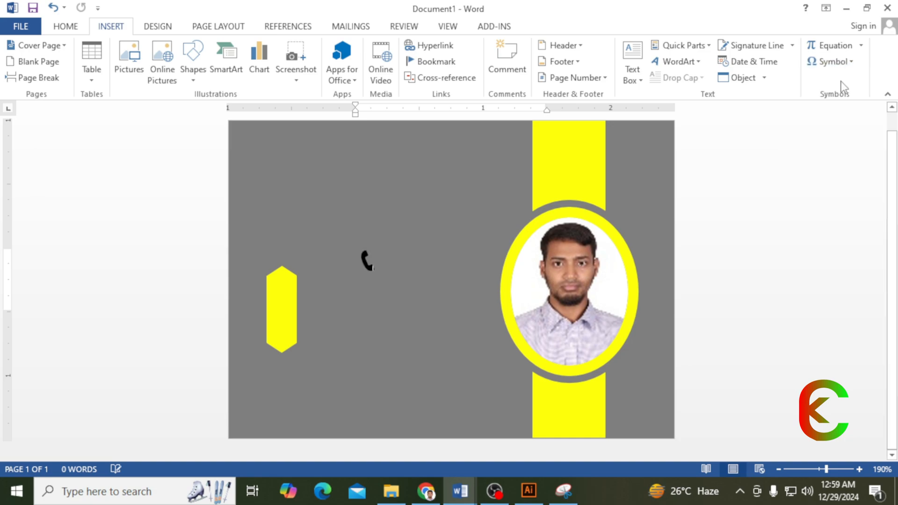
click(849, 63)
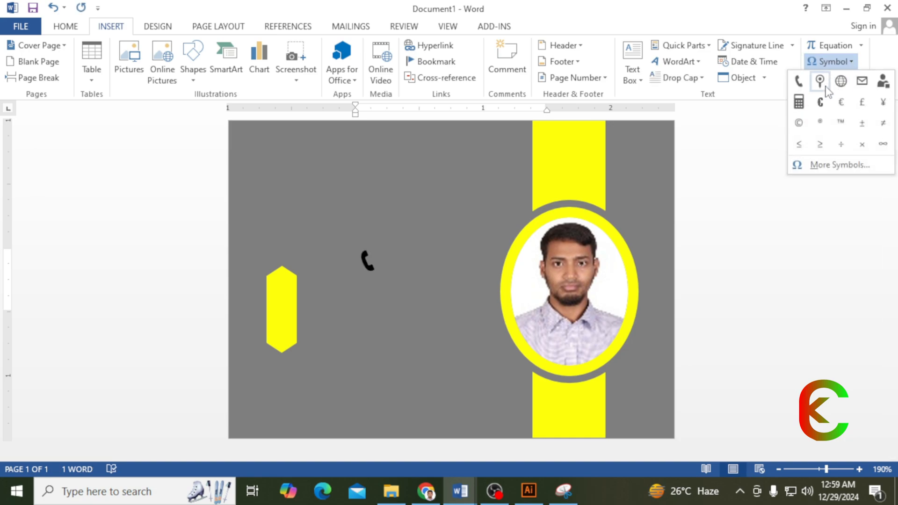
click(799, 102)
click(832, 61)
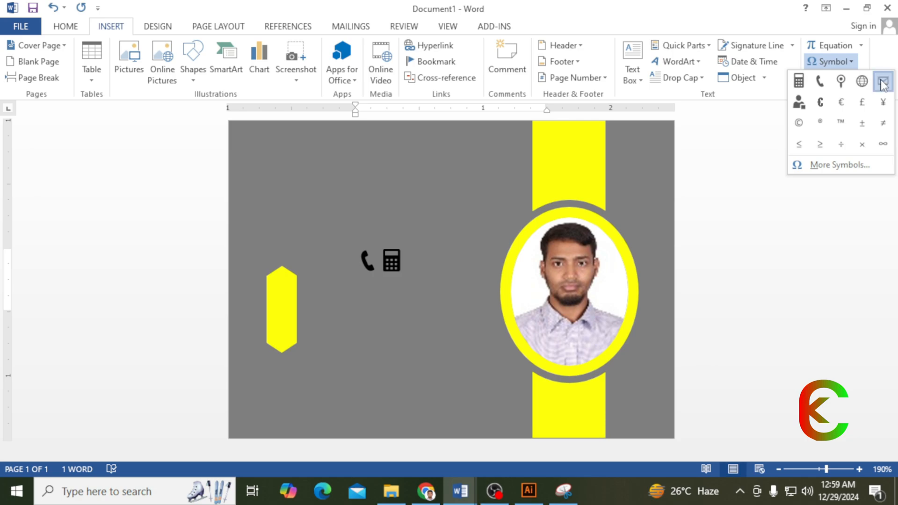
click(883, 83)
click(839, 62)
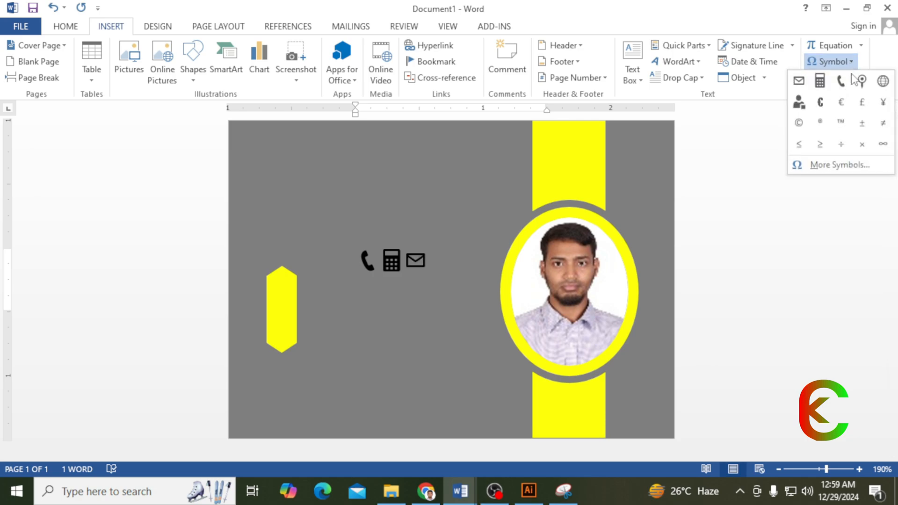
click(883, 83)
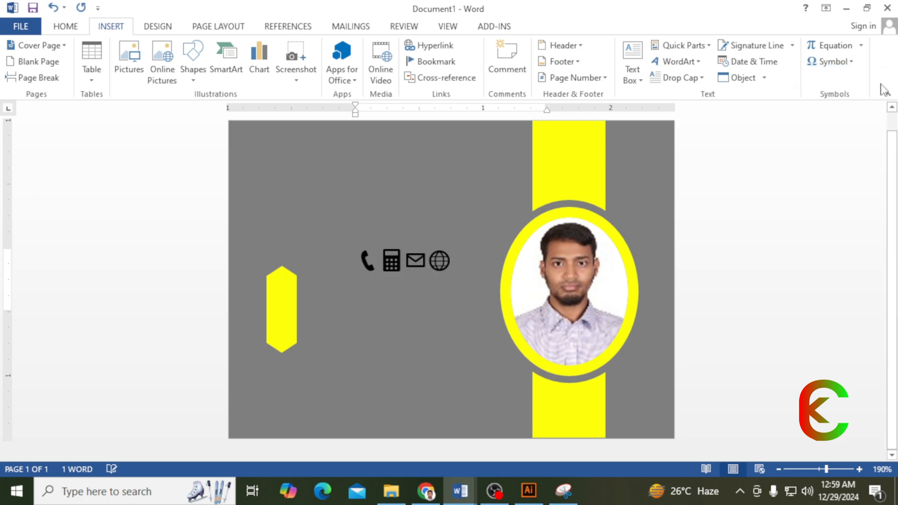
- Open the More Symbols browser, then cancel it without inserting anything
click(845, 62)
click(822, 166)
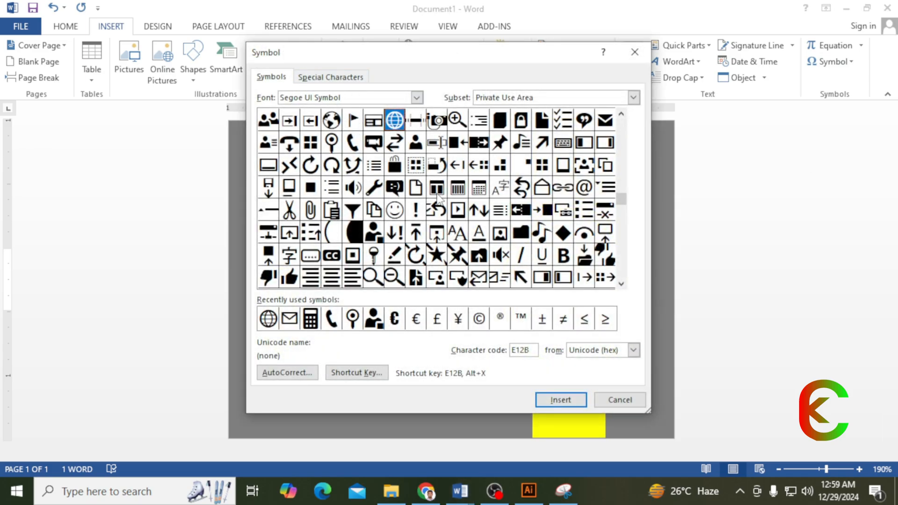
drag(476, 58, 396, 60)
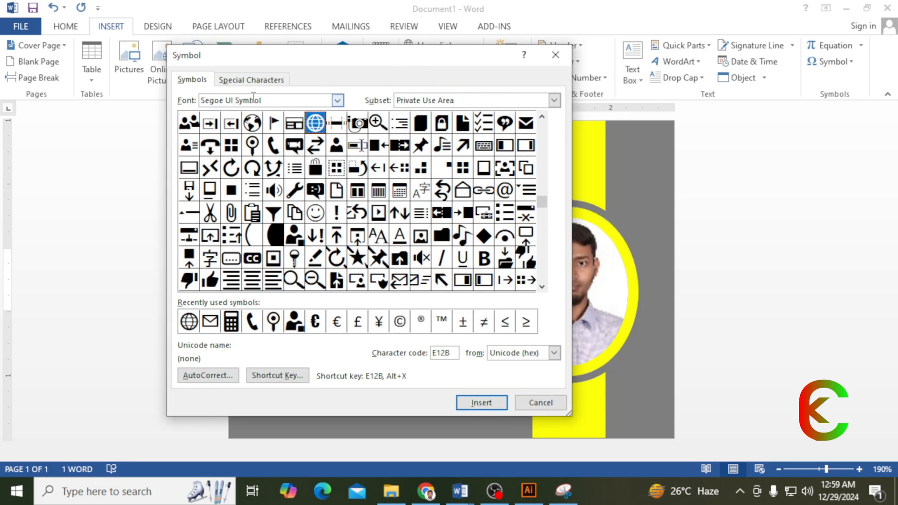
drag(263, 100, 200, 100)
drag(270, 61, 313, 54)
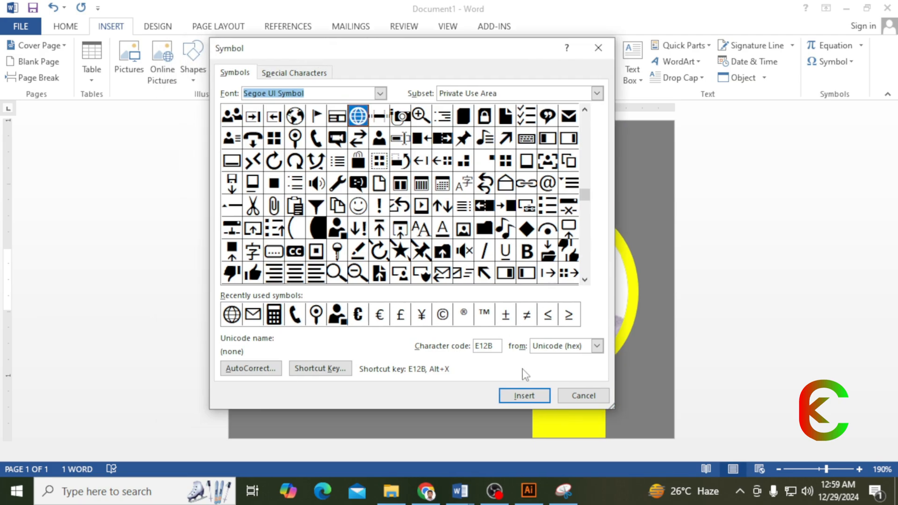
click(583, 396)
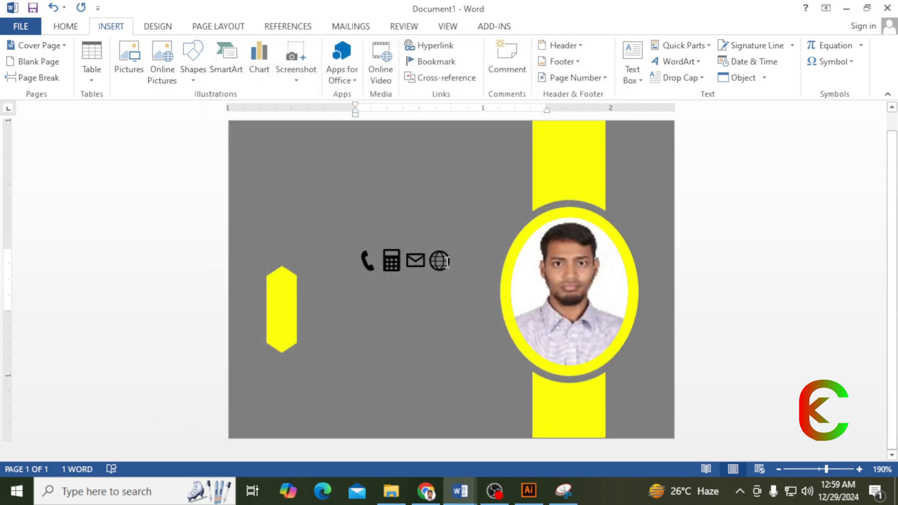
drag(448, 261, 431, 262)
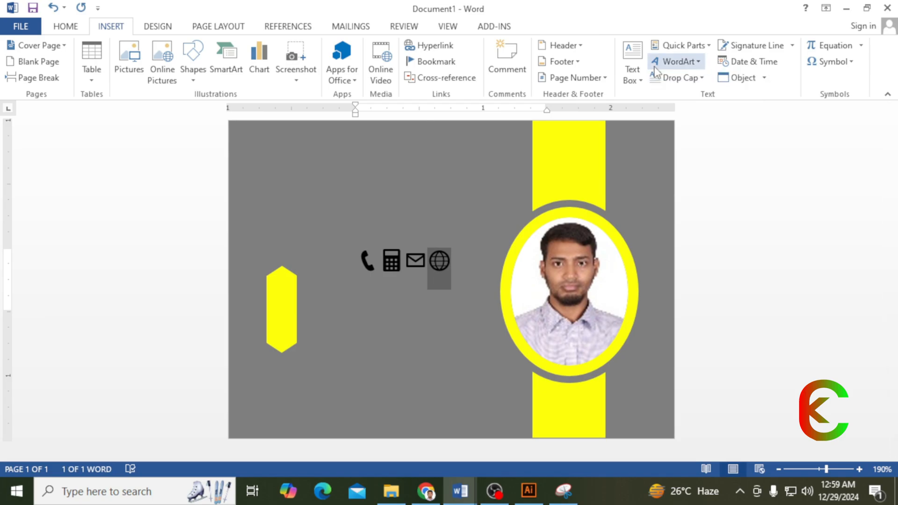
- Convert the globe symbol into a WordArt box placed behind text
click(698, 62)
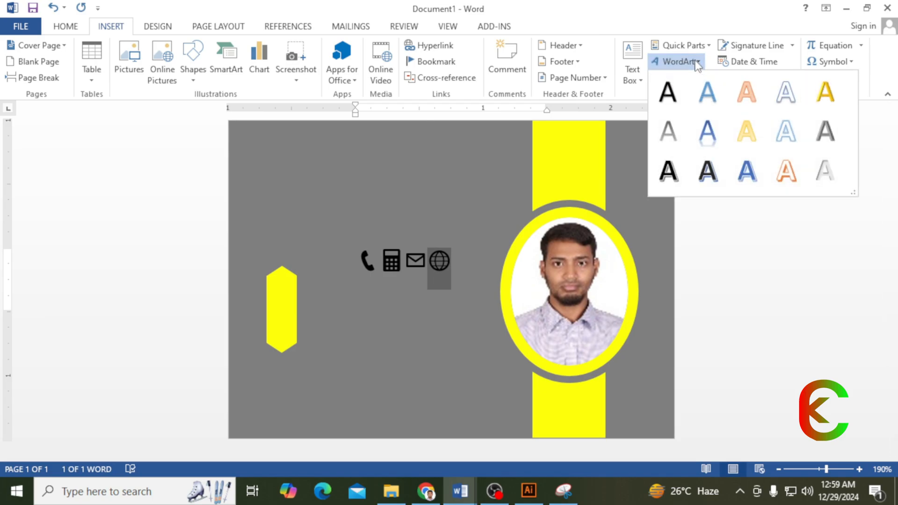
click(826, 170)
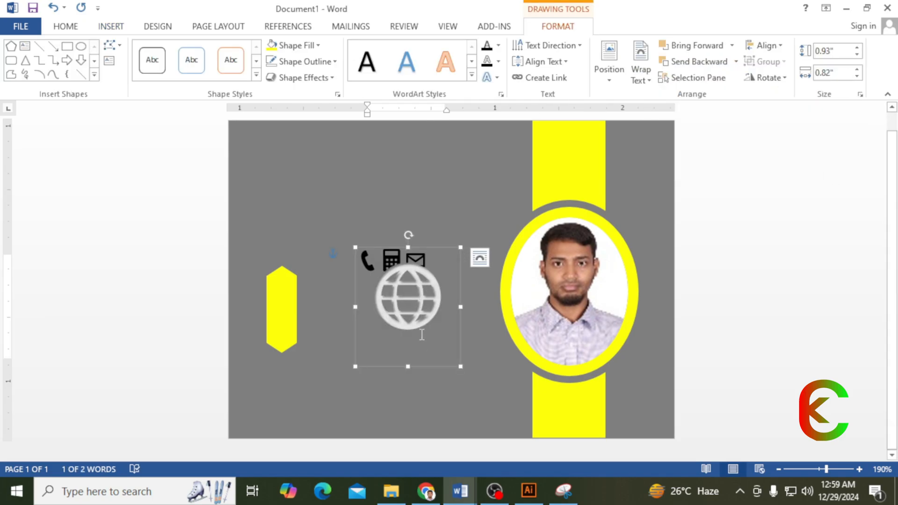
click(426, 354)
drag(431, 251, 377, 313)
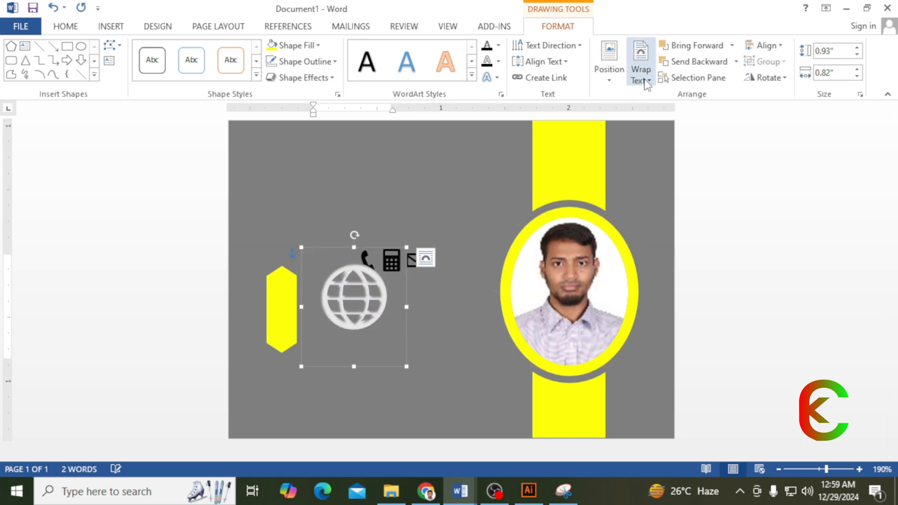
click(639, 72)
click(660, 182)
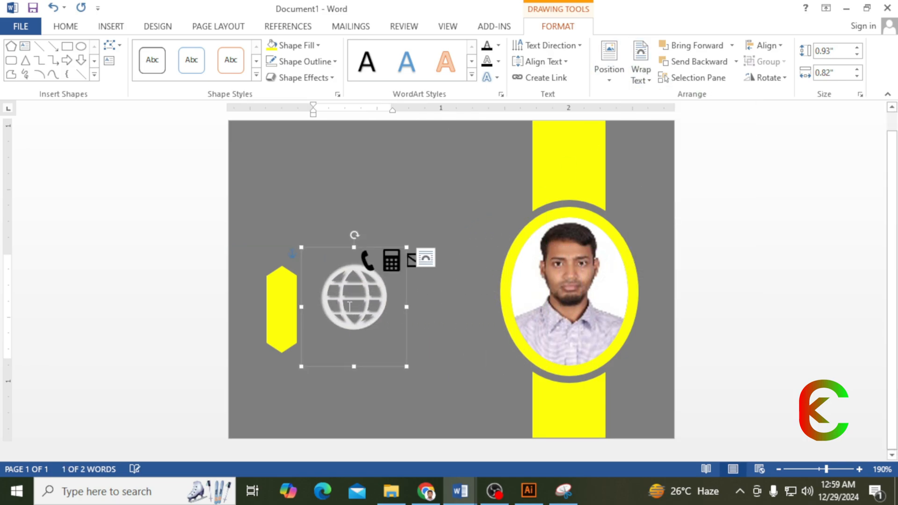
- Stretch the yellow hexagon taller, then shrink the globe box and set it to 12 pt
click(283, 286)
drag(281, 265, 282, 210)
click(386, 297)
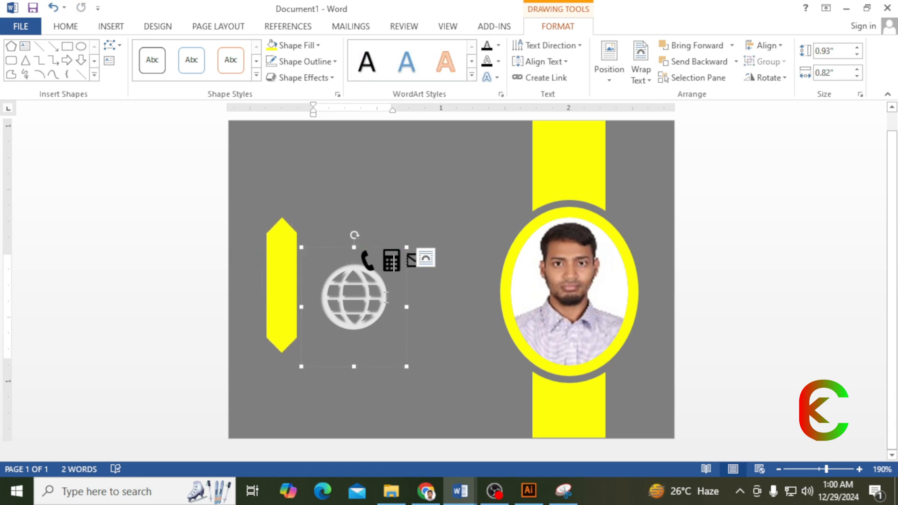
drag(406, 366, 340, 294)
click(65, 26)
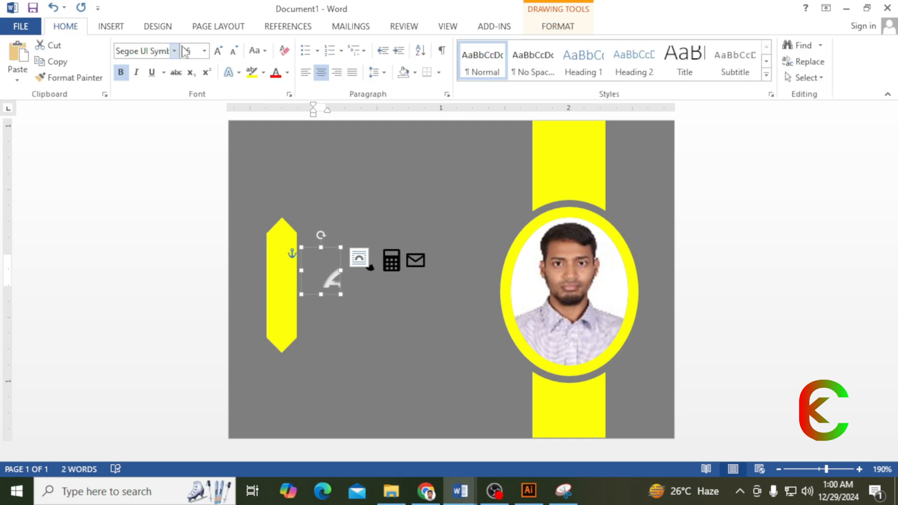
click(205, 50)
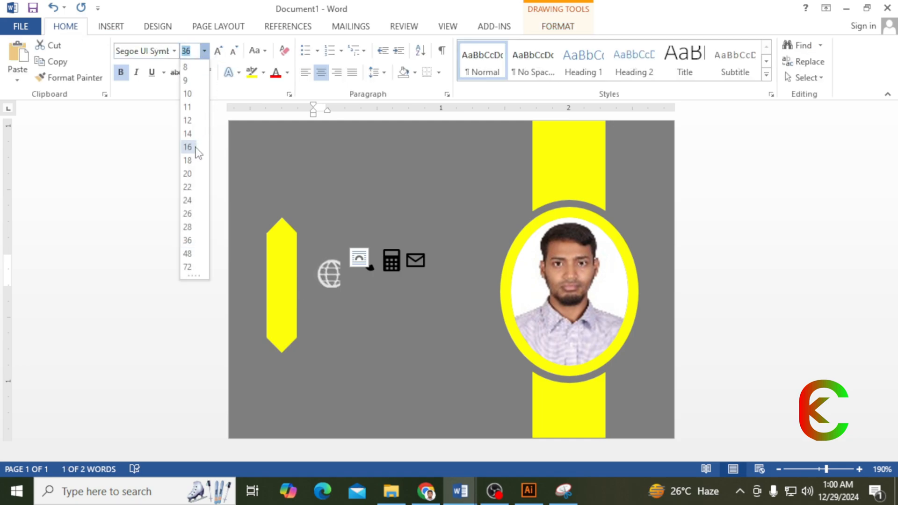
click(188, 121)
- Move the globe onto the top of the hexagon and bring it in front
drag(326, 246, 285, 228)
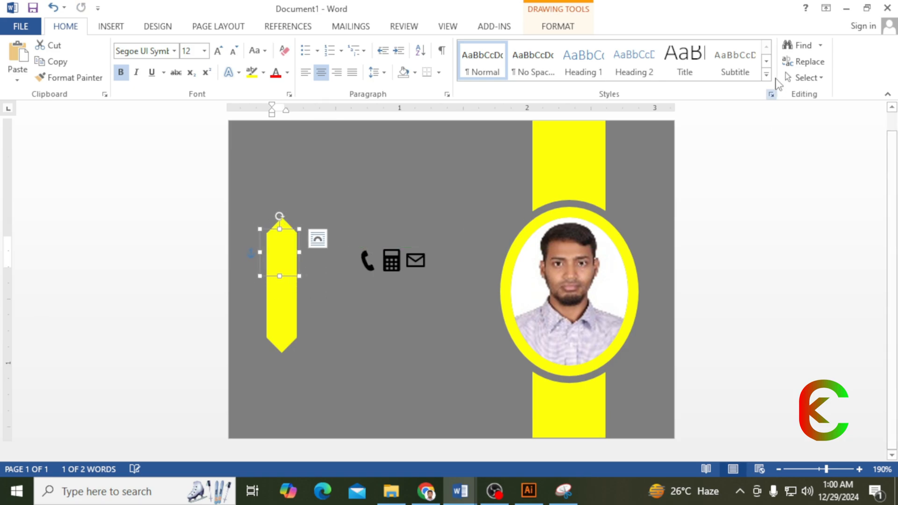
click(563, 29)
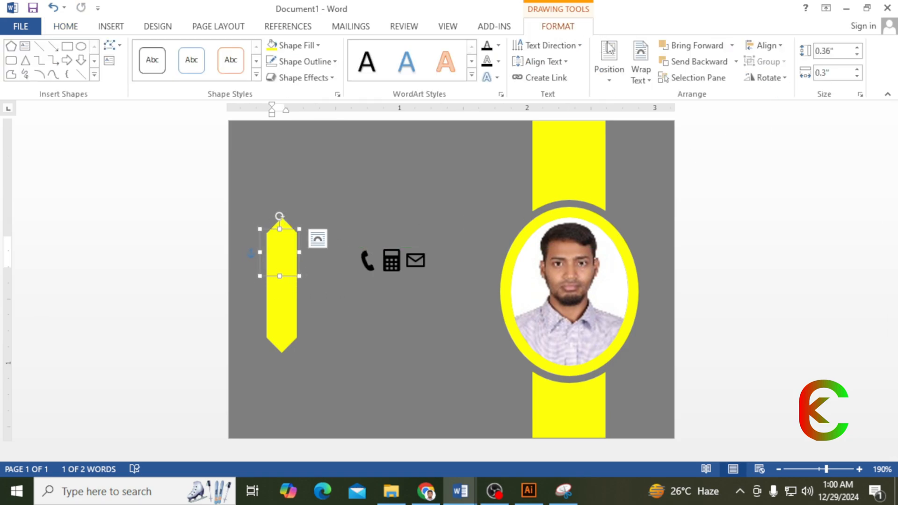
click(732, 45)
click(736, 99)
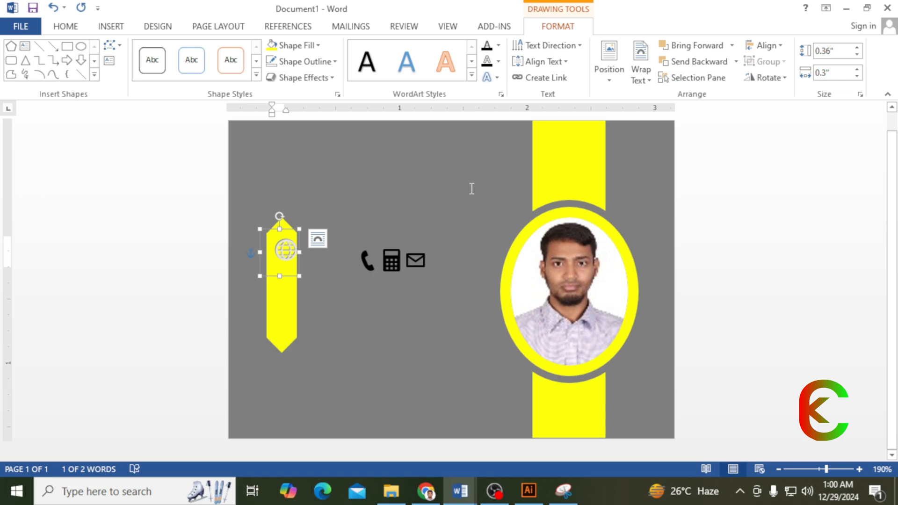
scroll(401, 177, up, 3)
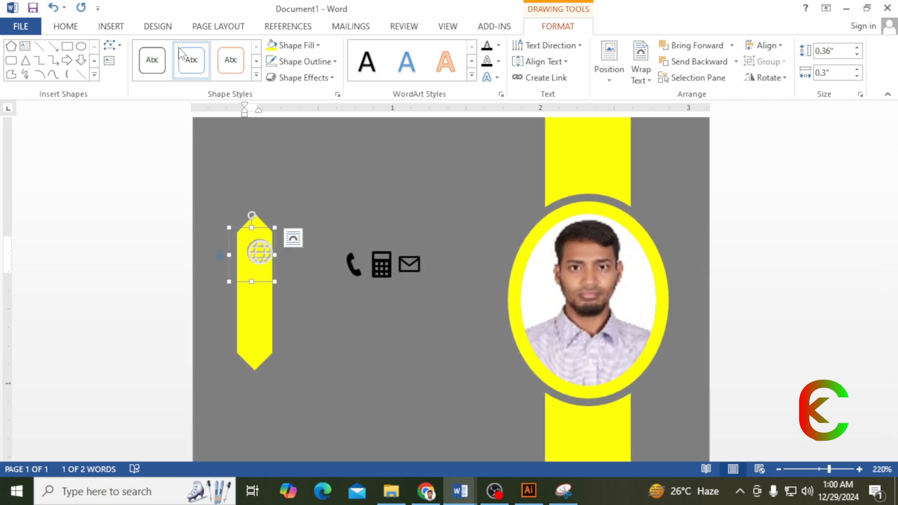
- Make the globe icon black and nudge it slightly up and left
click(72, 26)
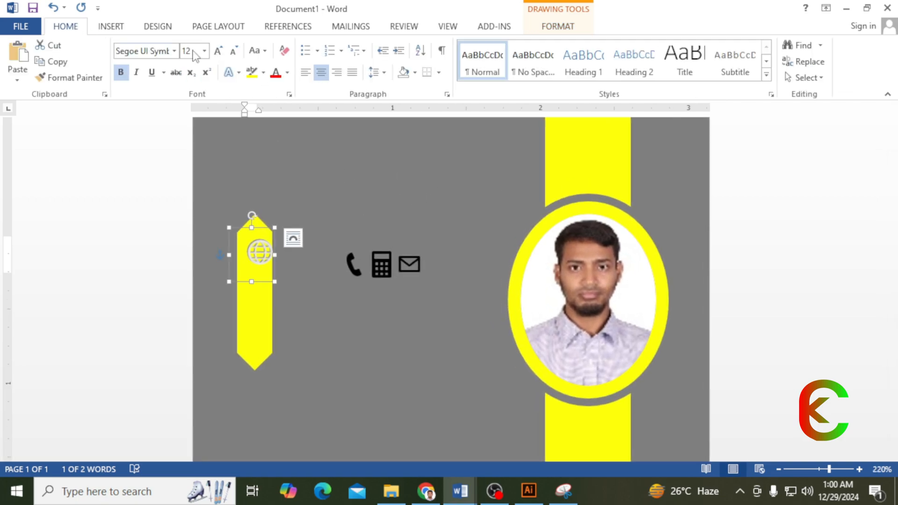
click(288, 74)
click(289, 123)
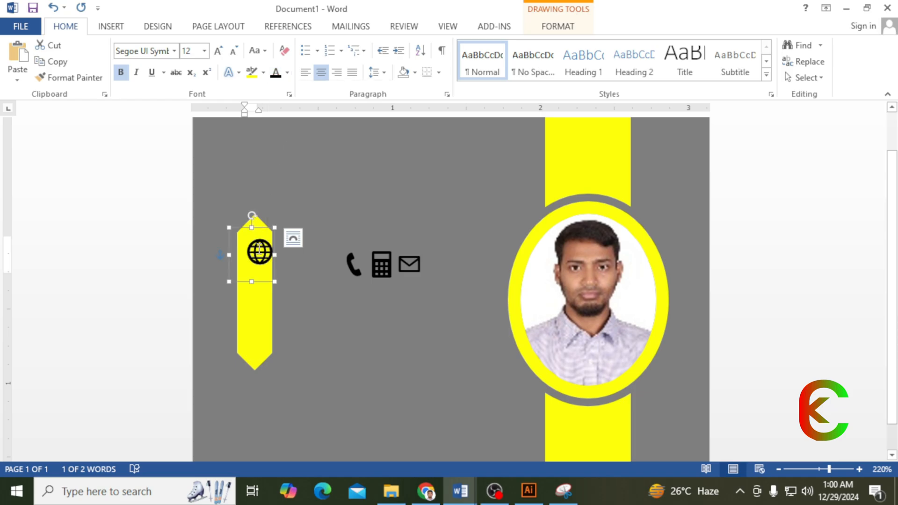
drag(260, 229, 256, 222)
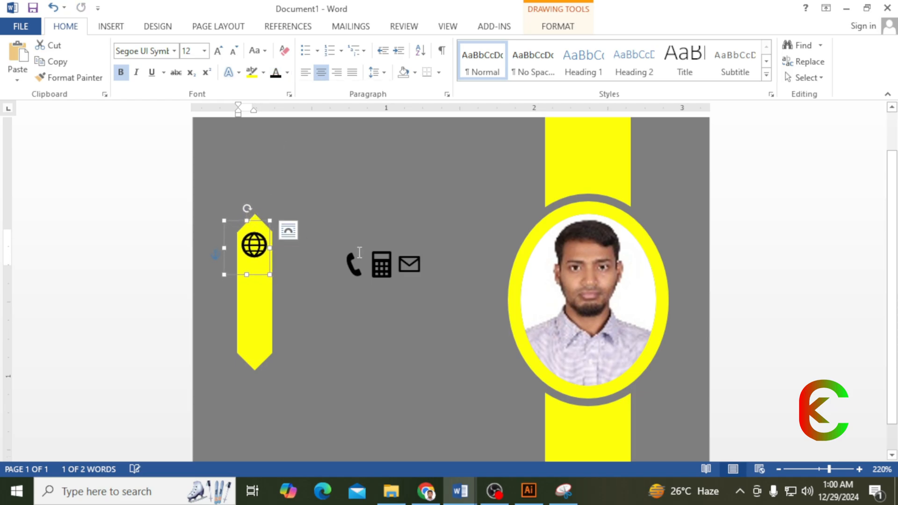
drag(422, 265, 397, 264)
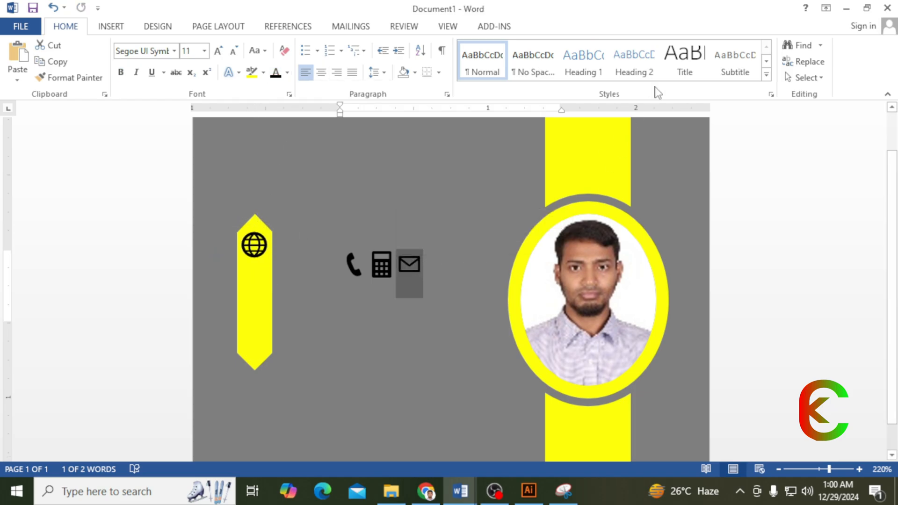
- Convert the envelope into a 12 pt WordArt icon on the yellow banner
click(103, 31)
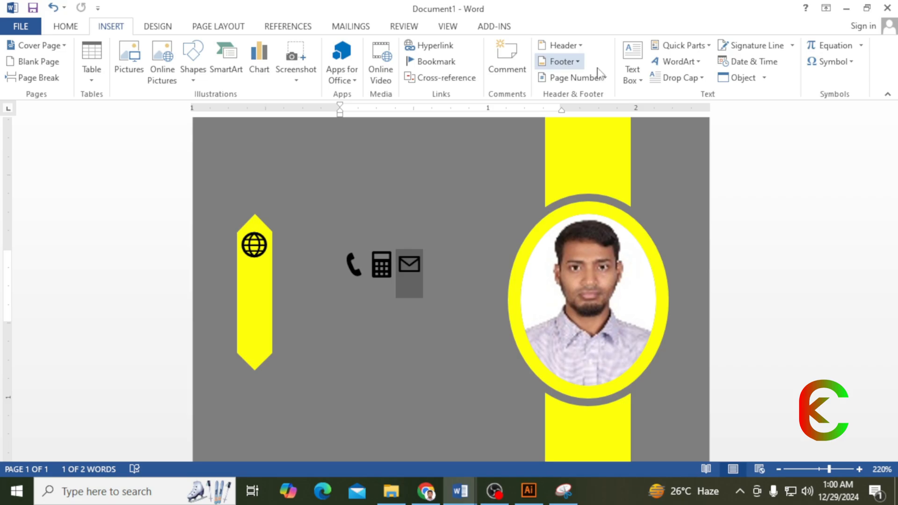
click(679, 61)
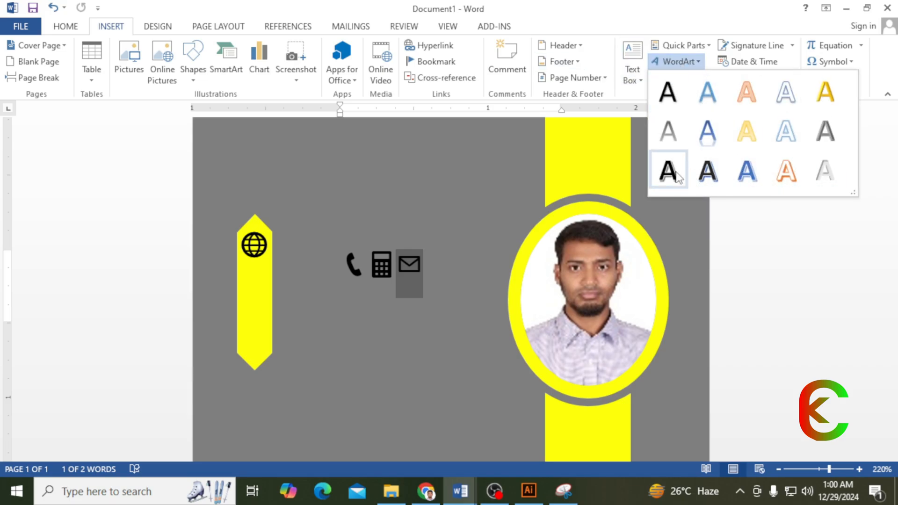
click(667, 92)
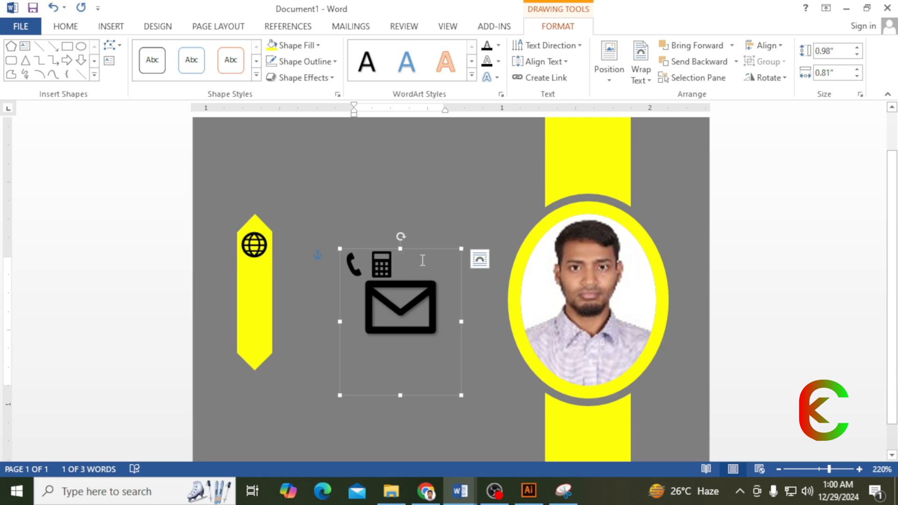
drag(423, 249, 252, 249)
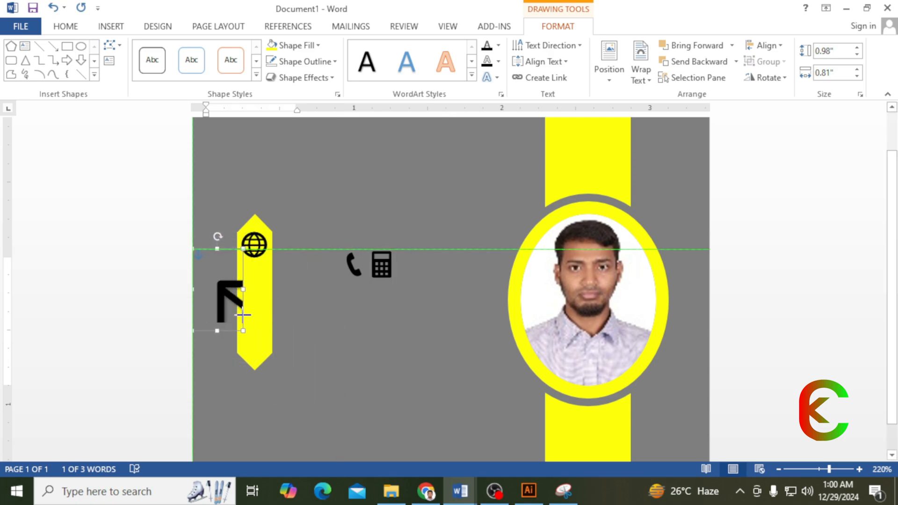
click(68, 27)
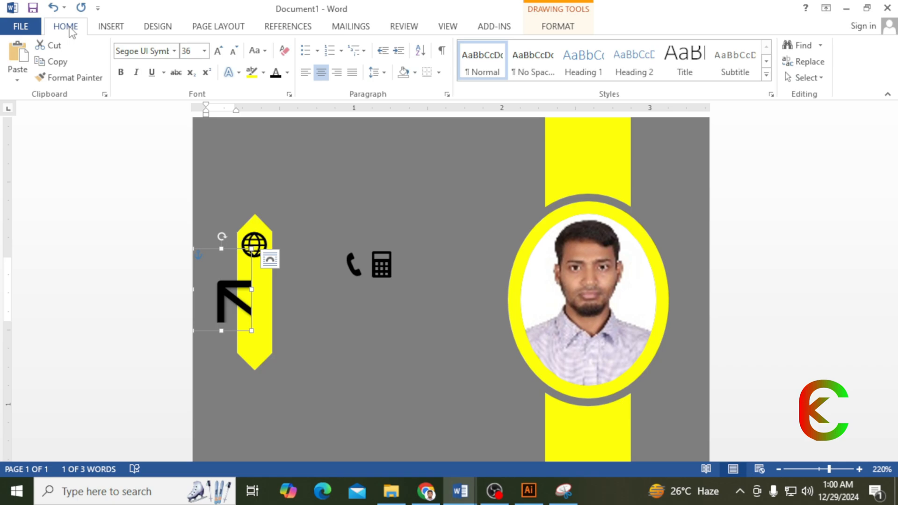
click(204, 51)
click(192, 125)
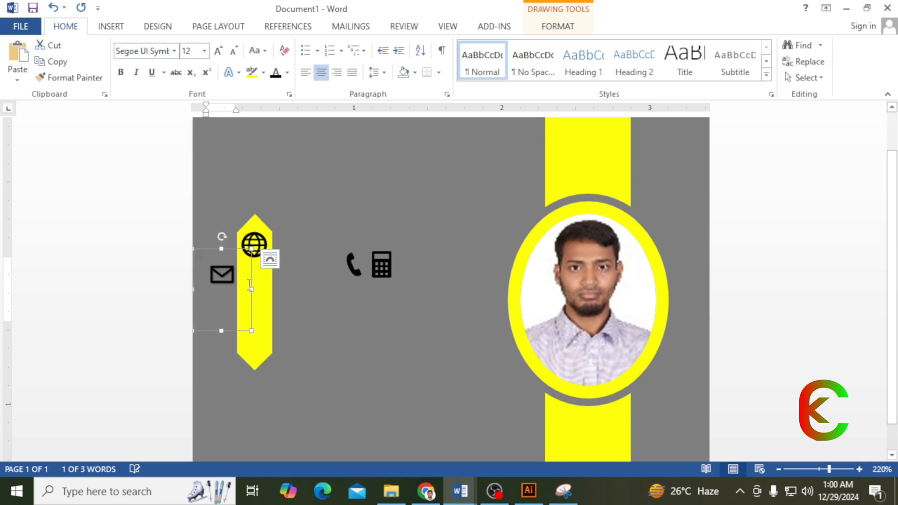
drag(217, 250, 245, 257)
- Turn the calculator symbol into a 12 pt WordArt box fitted to the icon
click(377, 266)
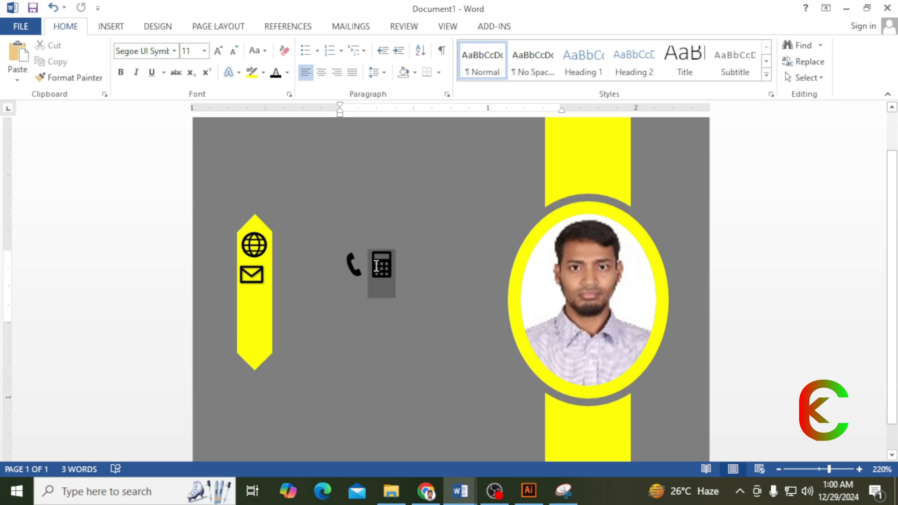
click(112, 27)
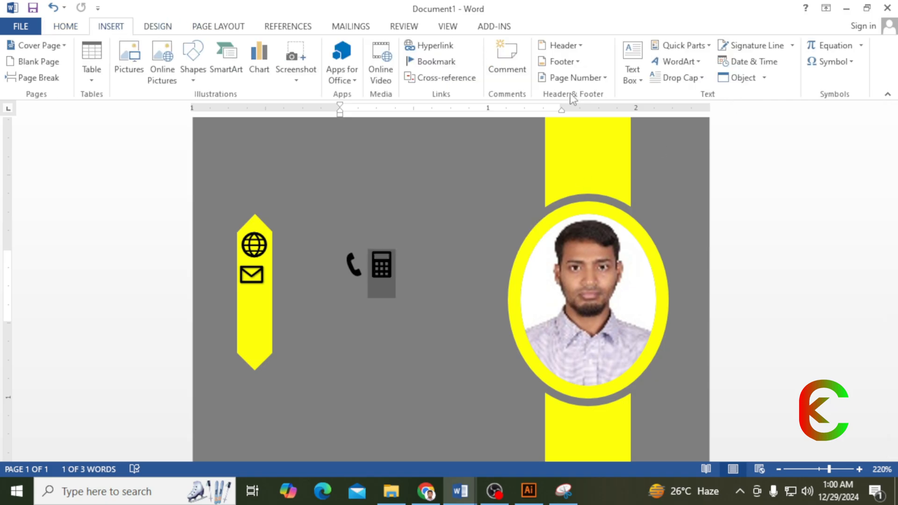
click(700, 62)
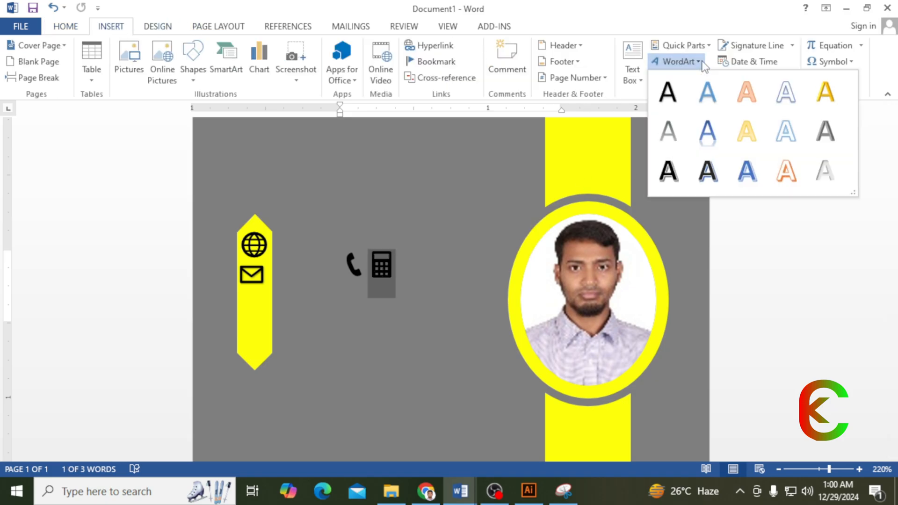
click(668, 92)
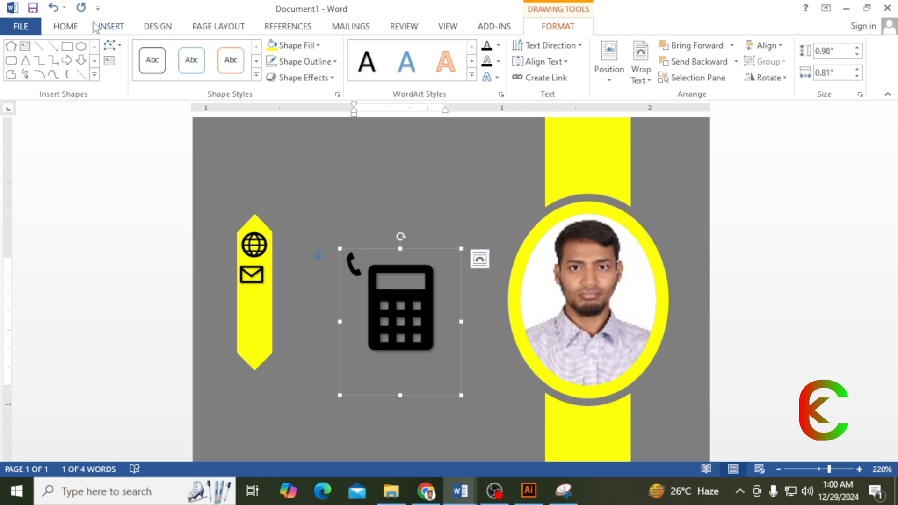
click(65, 27)
click(205, 51)
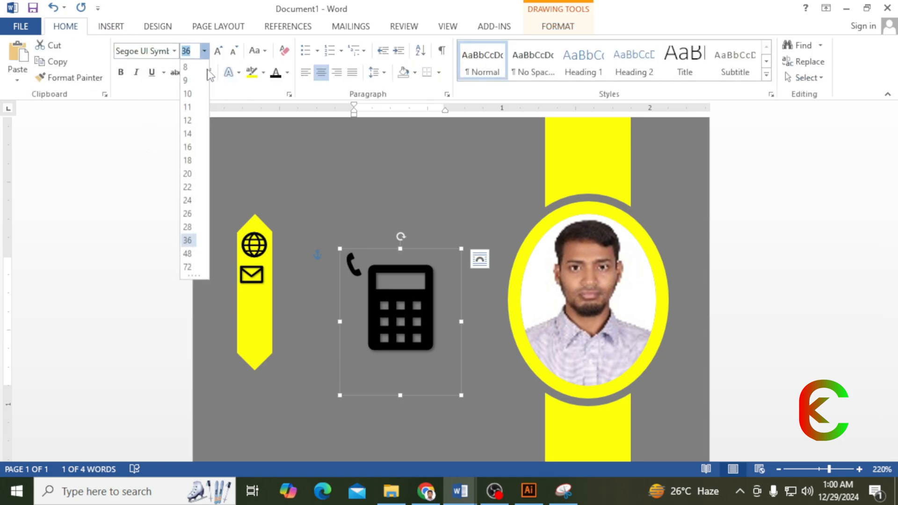
click(190, 122)
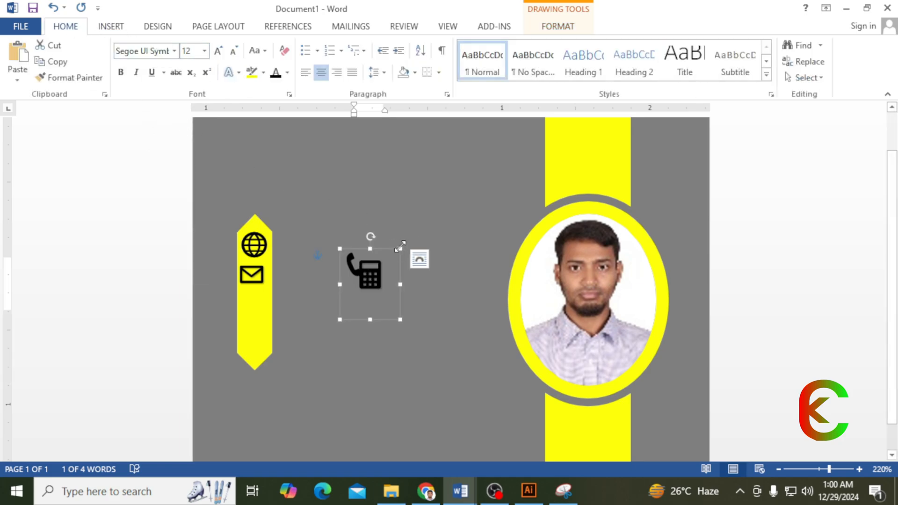
mouse_move(400, 248)
mouse_down()
mouse_move(366, 275)
mouse_move(392, 279)
mouse_move(392, 256)
mouse_up()
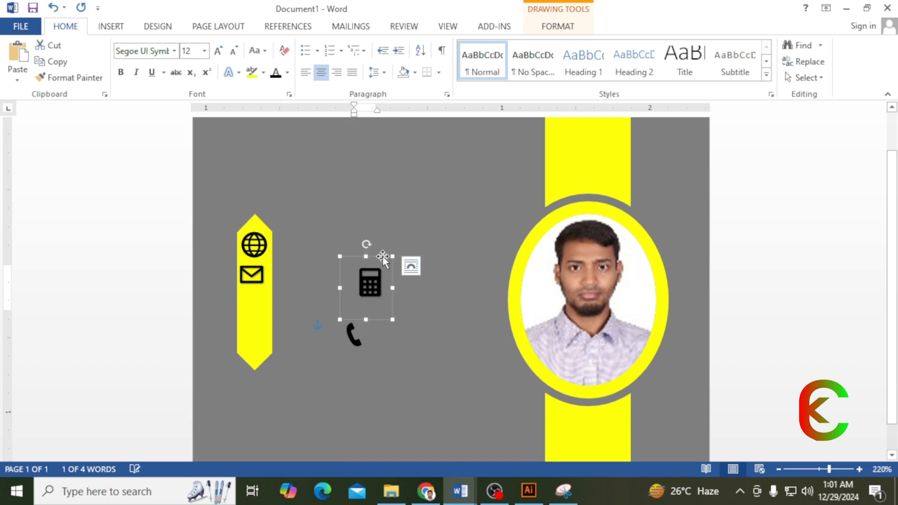
- Float the calculator in front of the banner, just below the envelope
drag(381, 305, 308, 308)
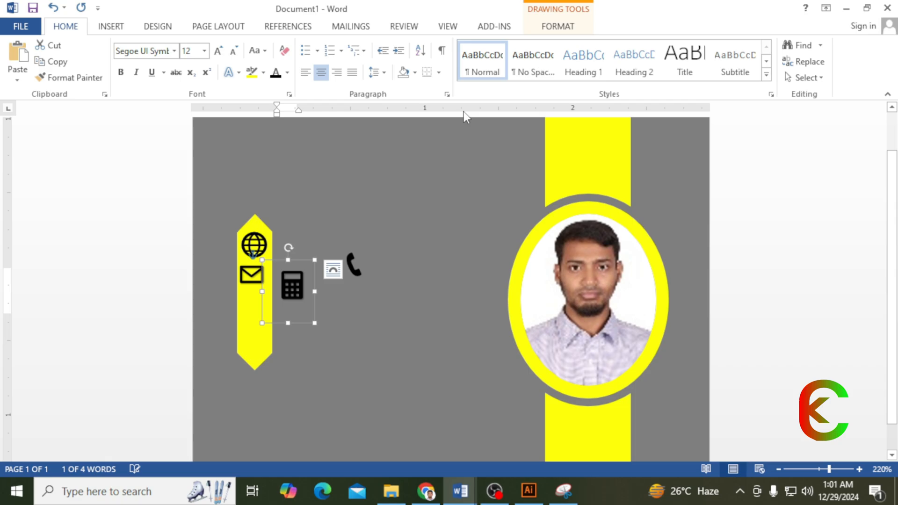
click(550, 30)
click(651, 82)
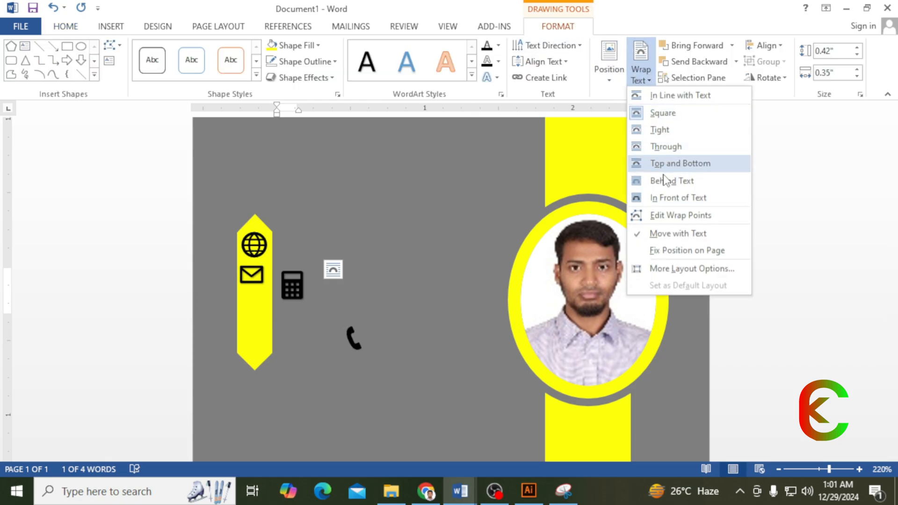
click(663, 181)
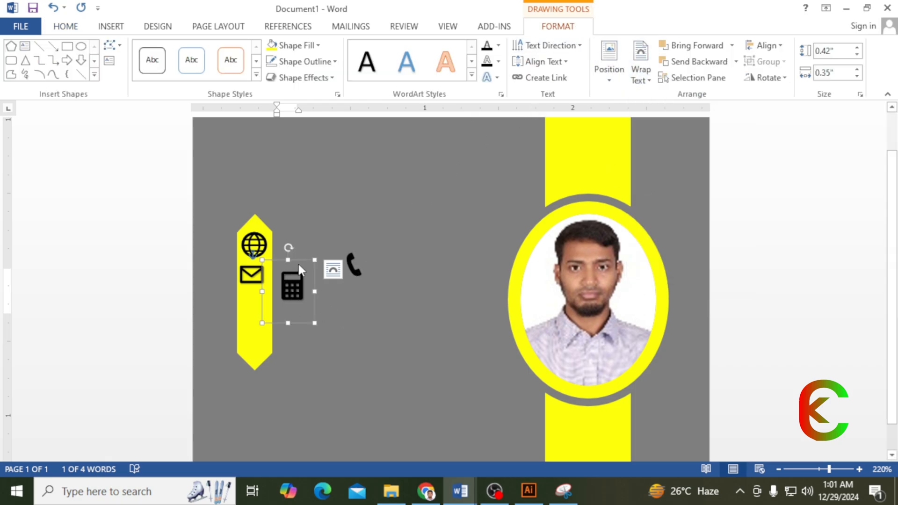
drag(300, 262, 271, 291)
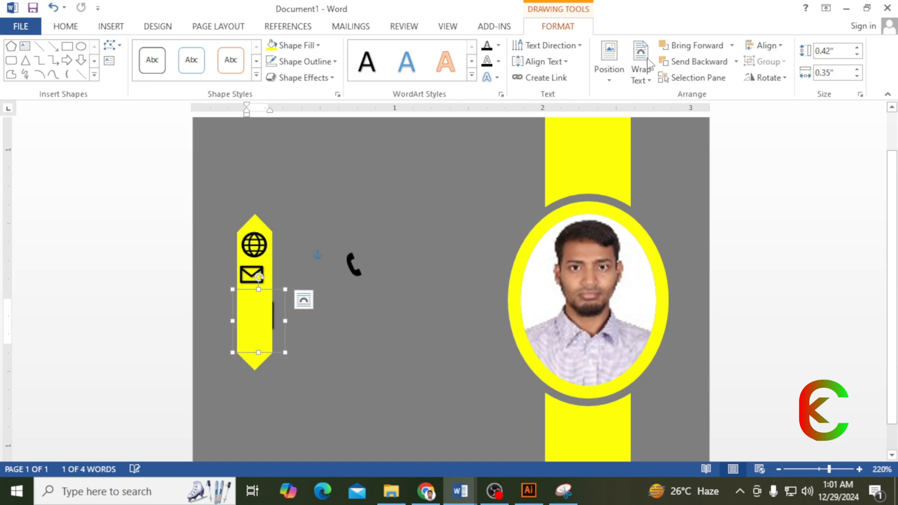
click(732, 46)
click(733, 96)
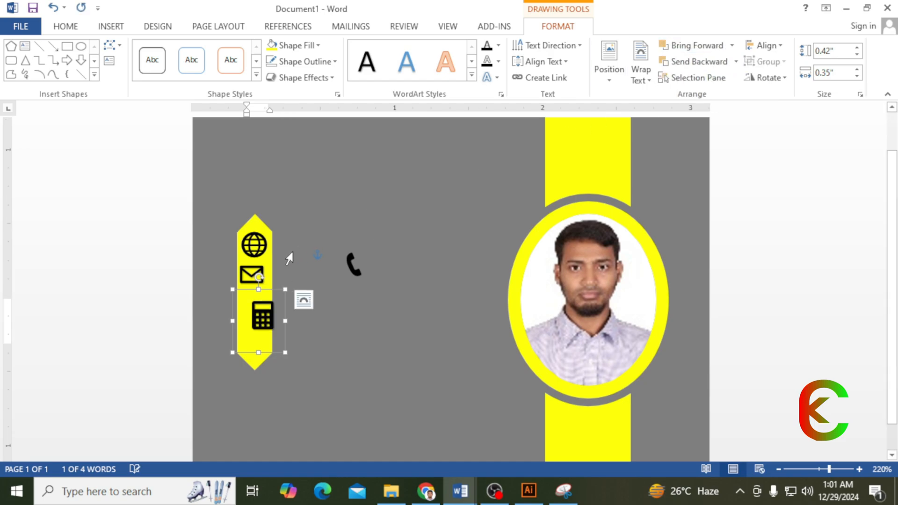
drag(267, 292, 264, 281)
click(352, 264)
key(ctrl+a)
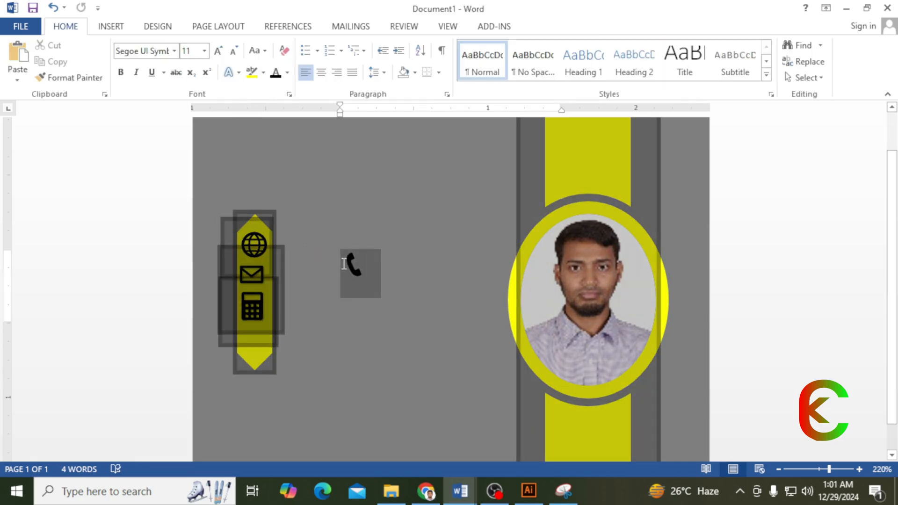
click(355, 273)
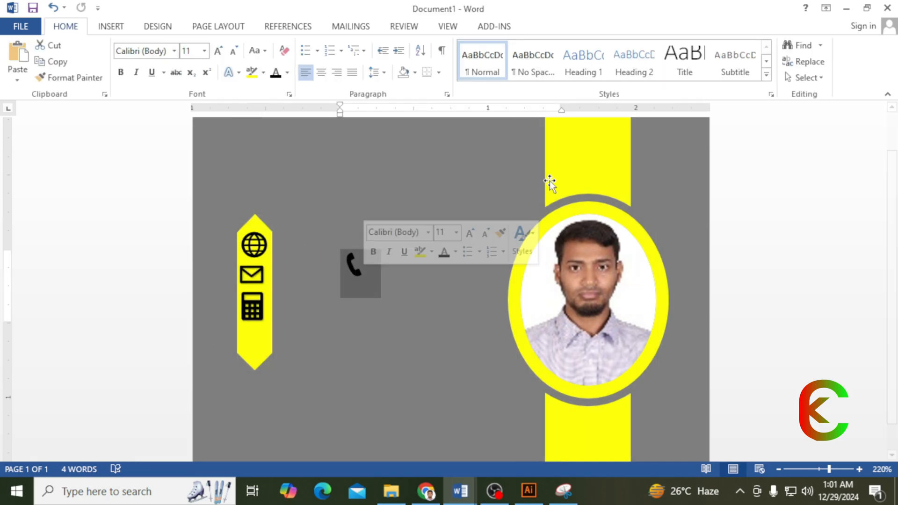
click(121, 30)
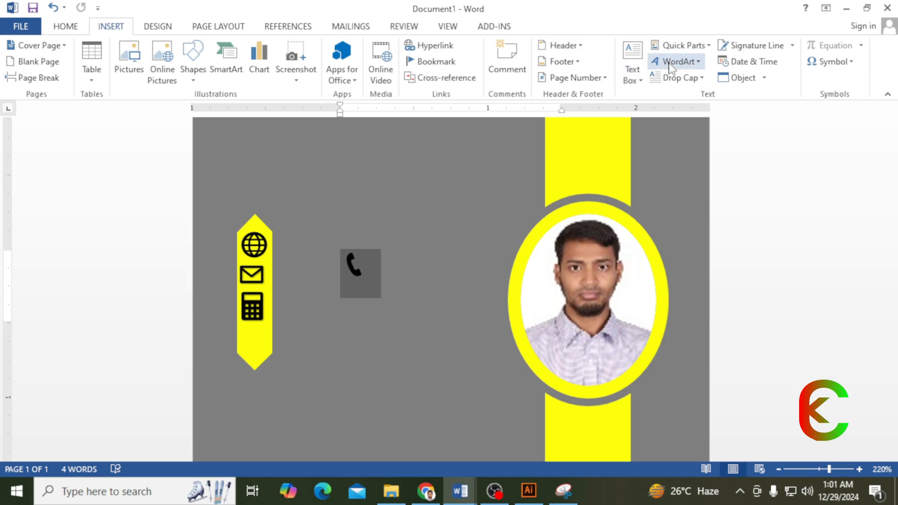
click(700, 62)
click(667, 91)
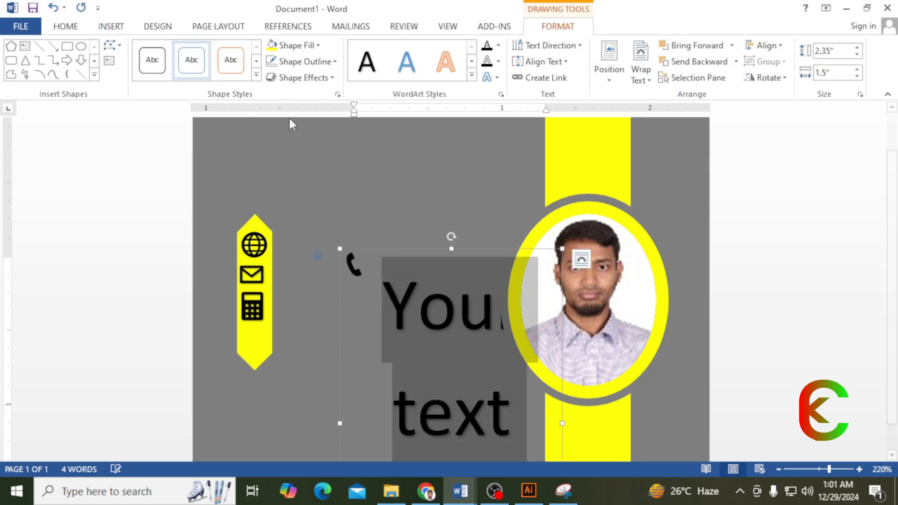
drag(436, 251, 431, 224)
key(Delete)
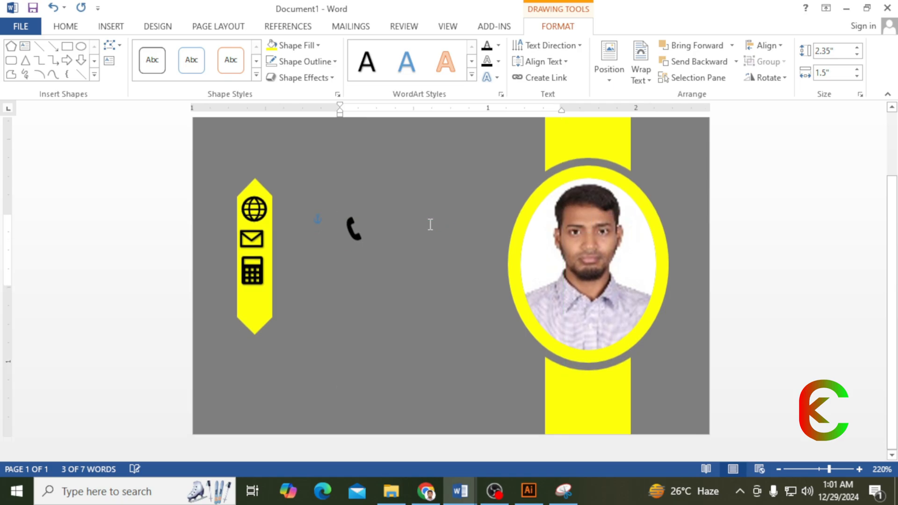
double_click(354, 229)
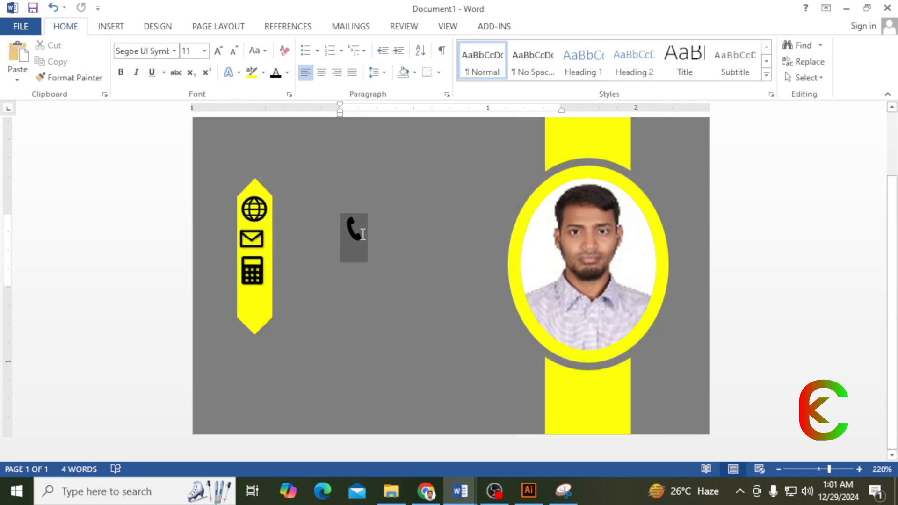
- Turn the phone symbol into a 12 pt WordArt box near the banner
click(118, 29)
click(680, 62)
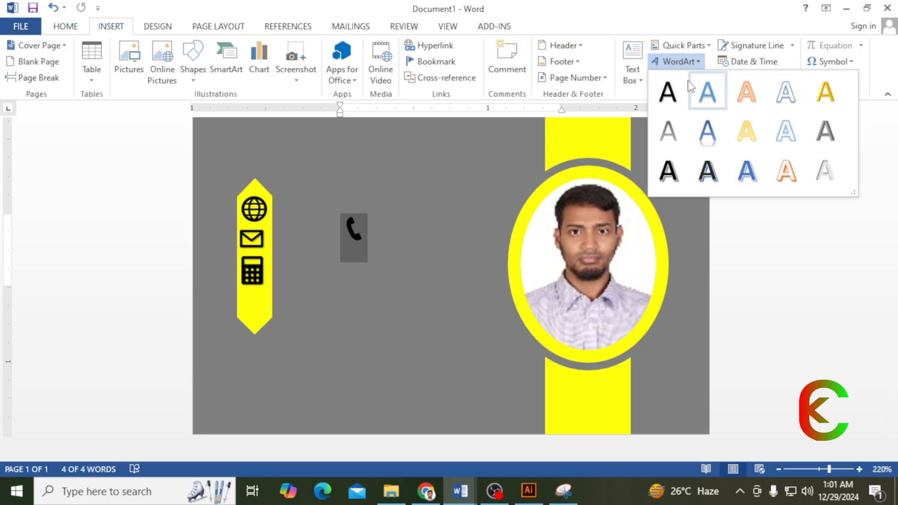
click(669, 91)
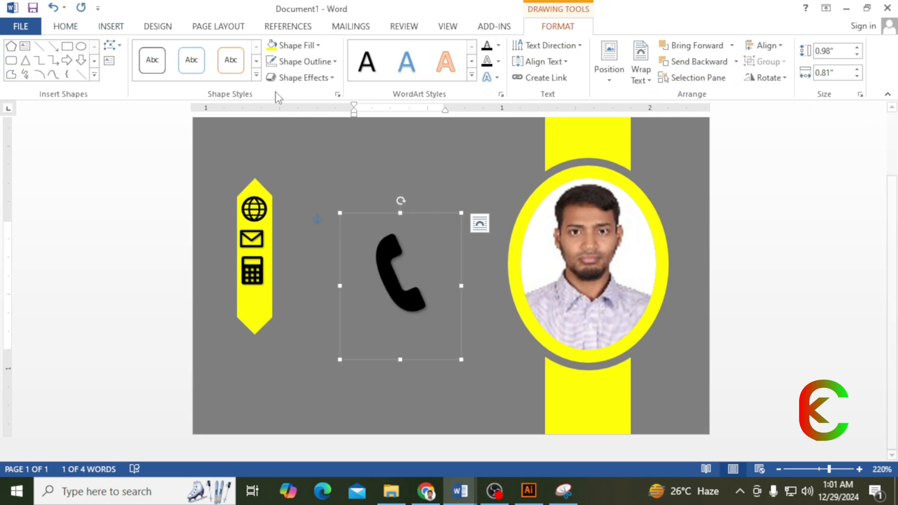
click(67, 29)
click(204, 50)
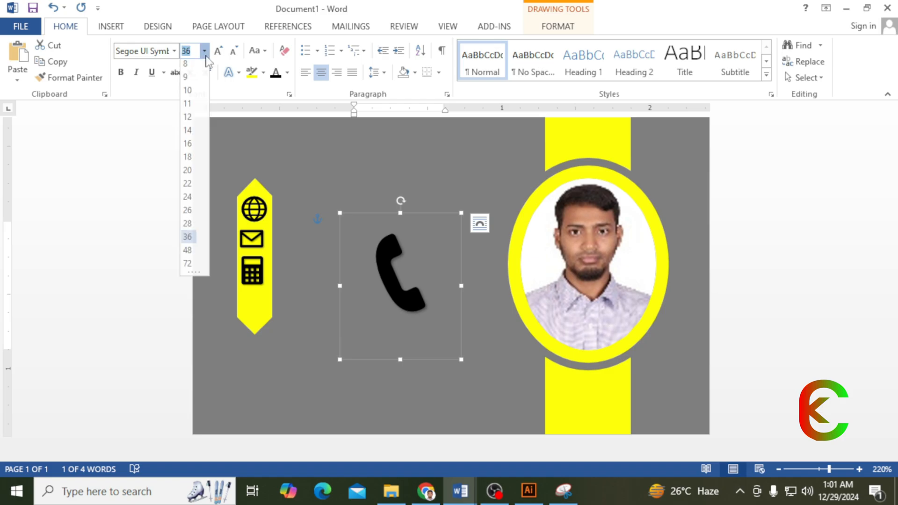
click(188, 121)
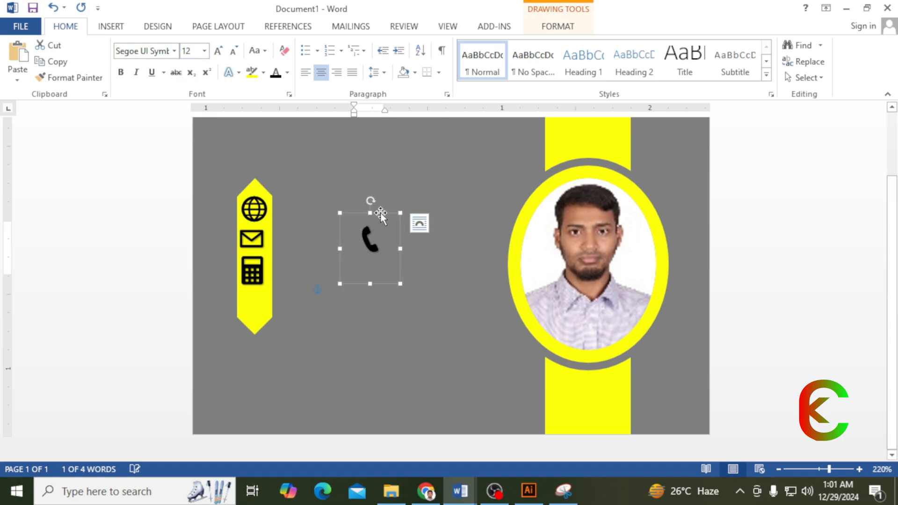
drag(381, 212, 332, 215)
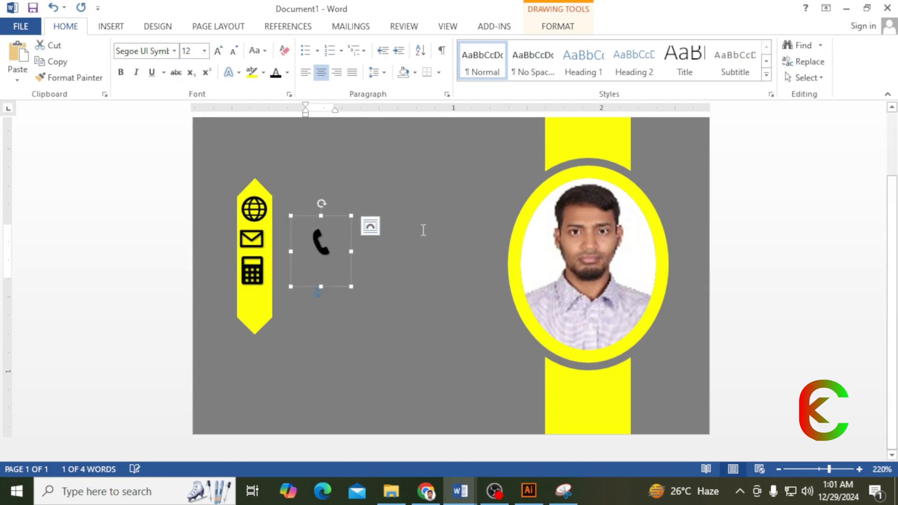
- Set the phone box to float in front of text over the lower banner
click(558, 27)
click(642, 74)
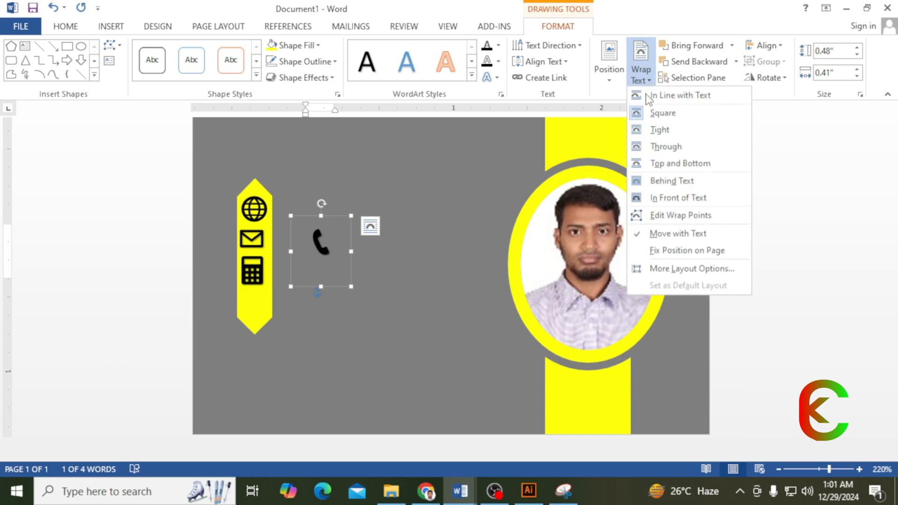
click(659, 180)
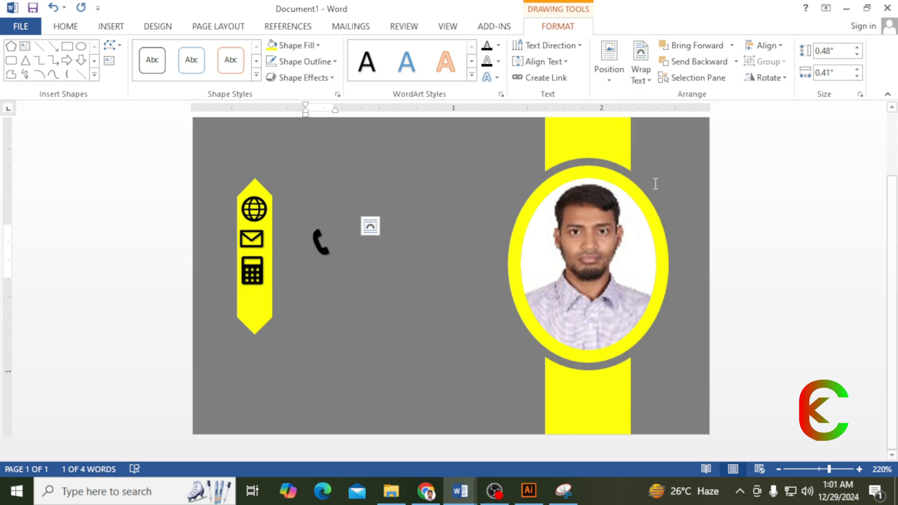
click(732, 46)
click(724, 97)
drag(333, 216, 263, 282)
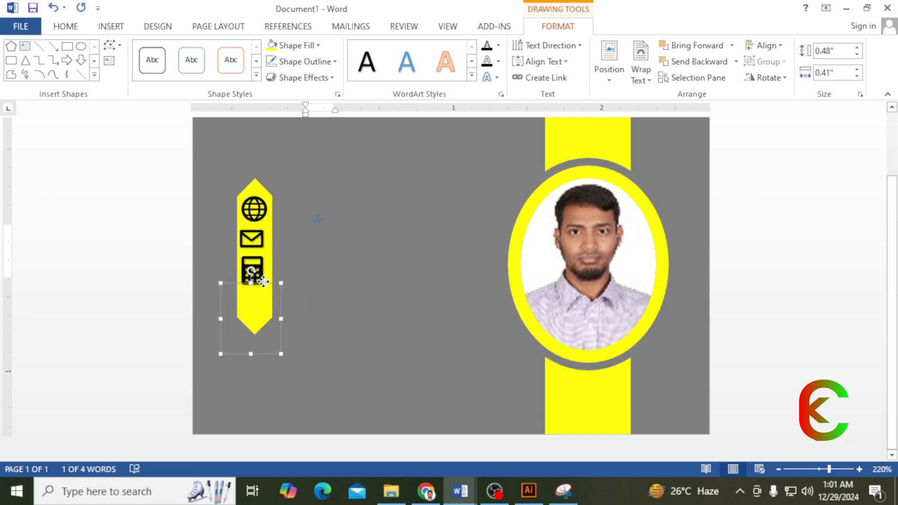
- Bring the phone in front of the banner and centre it beneath the calculator
click(731, 46)
click(727, 97)
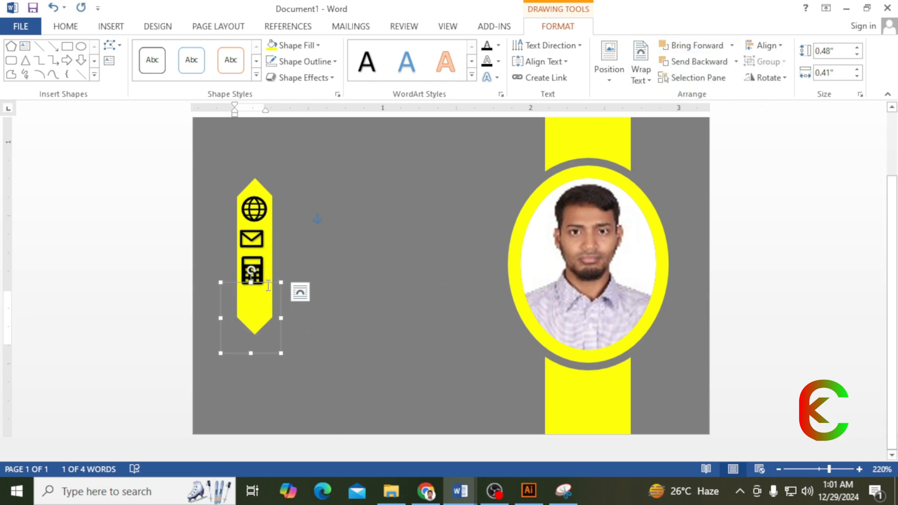
drag(268, 282, 290, 278)
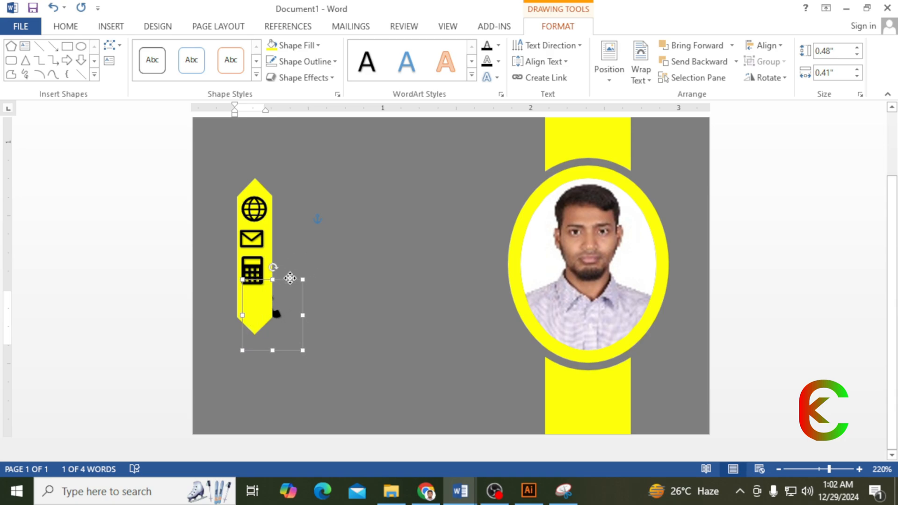
click(731, 45)
click(719, 66)
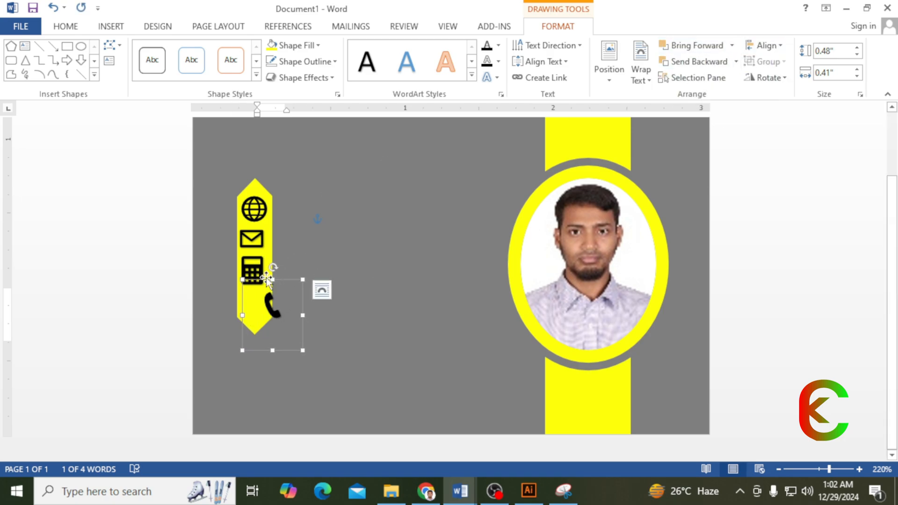
drag(295, 284, 274, 285)
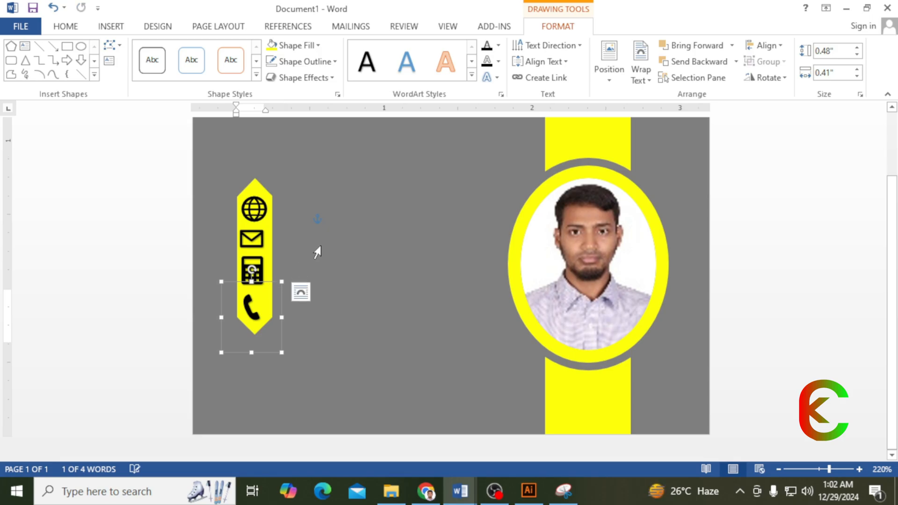
scroll(365, 190, up, 2)
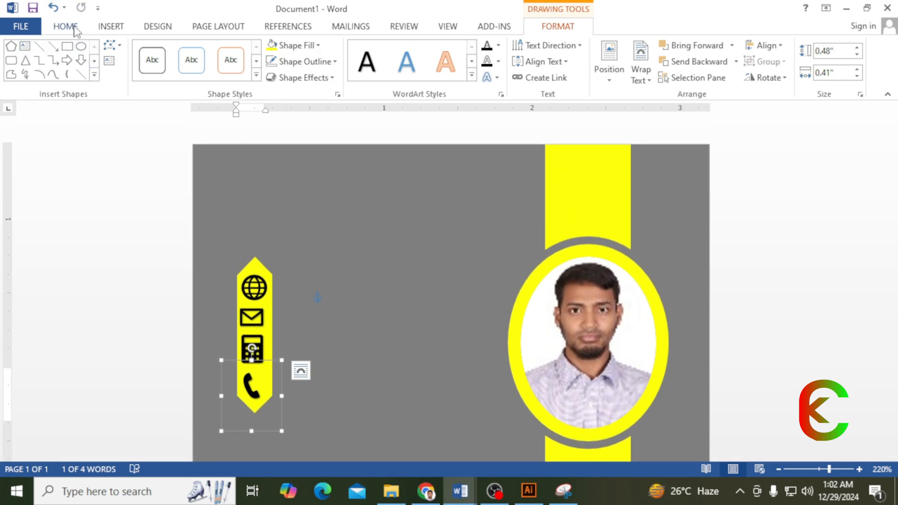
- Draw a text box above the icon banner and type the person's name
click(112, 28)
click(193, 65)
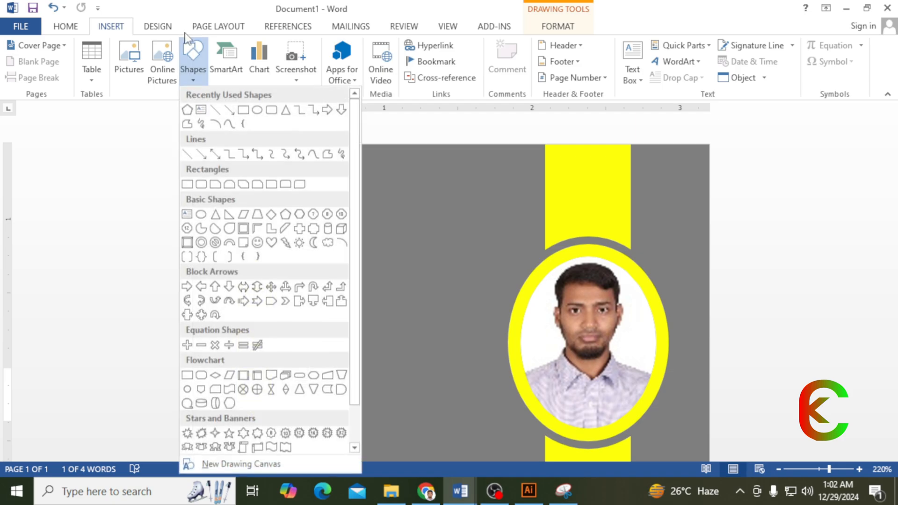
click(200, 110)
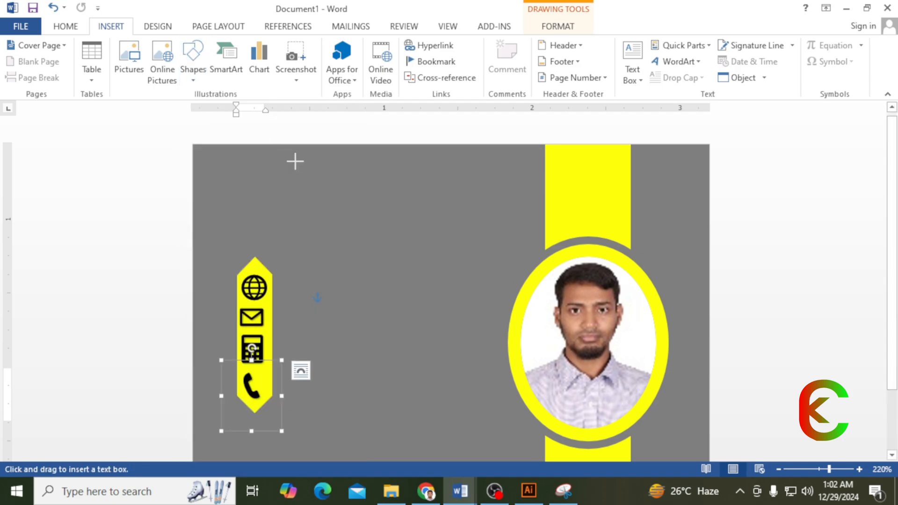
mouse_move(279, 184)
mouse_down()
mouse_move(317, 203)
mouse_move(445, 232)
mouse_move(496, 233)
mouse_up()
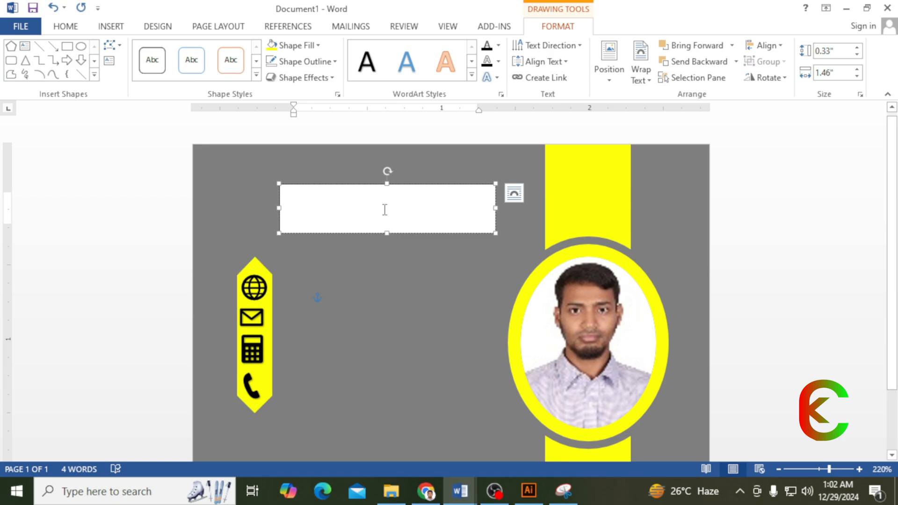
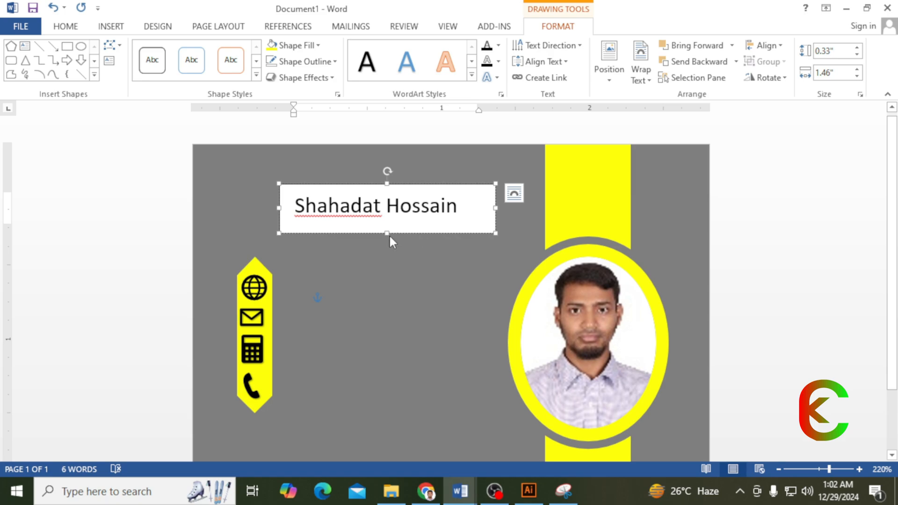
- Enlarge the text box and add the title 'manager' on a second line
drag(387, 232, 387, 280)
click(466, 209)
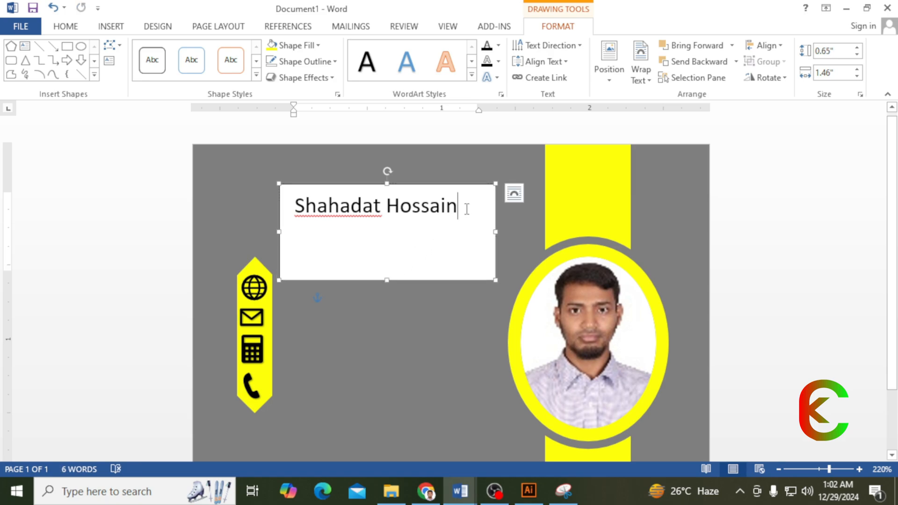
key(Return)
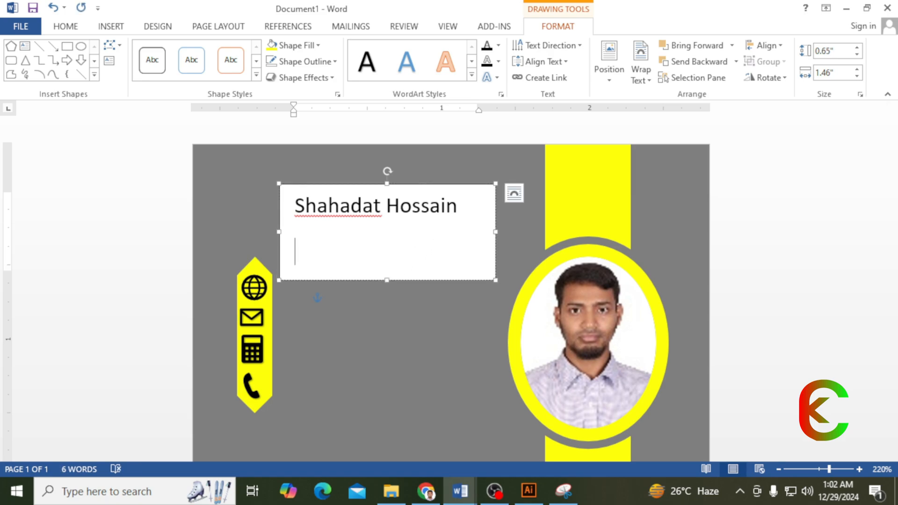
text(manager)
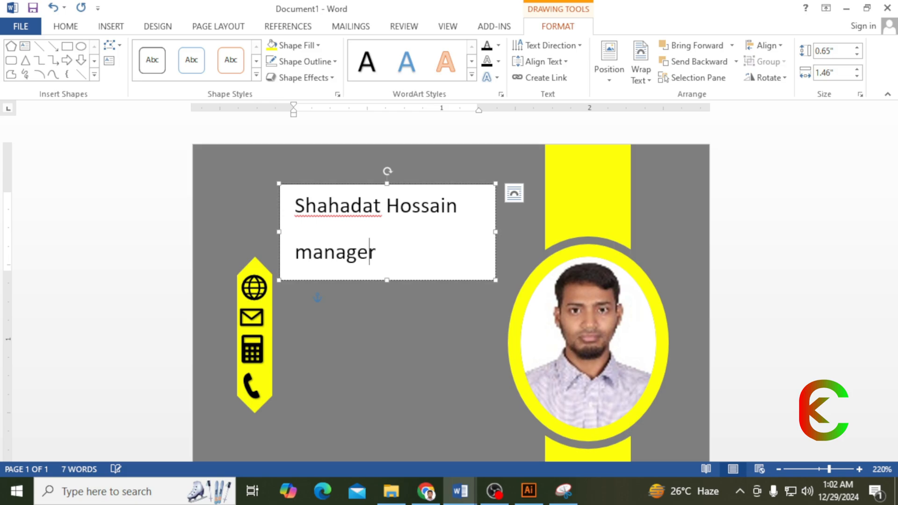
key(ctrl+a)
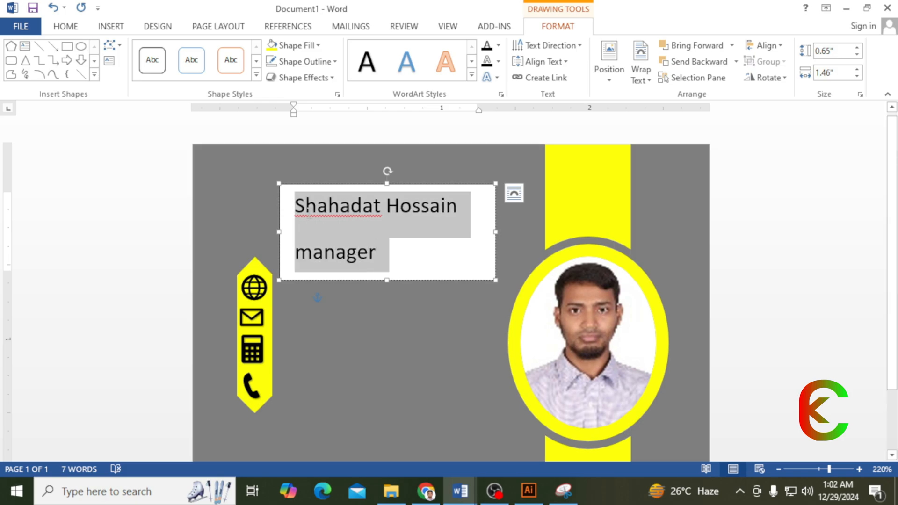
- Set paragraph spacing After to 0 pt and turn on Don't add space between paragraphs
click(65, 27)
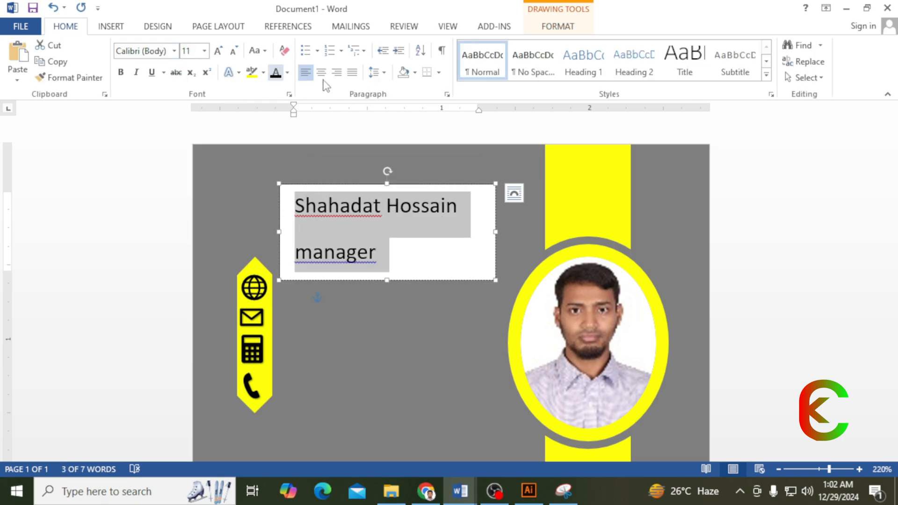
click(448, 95)
click(380, 267)
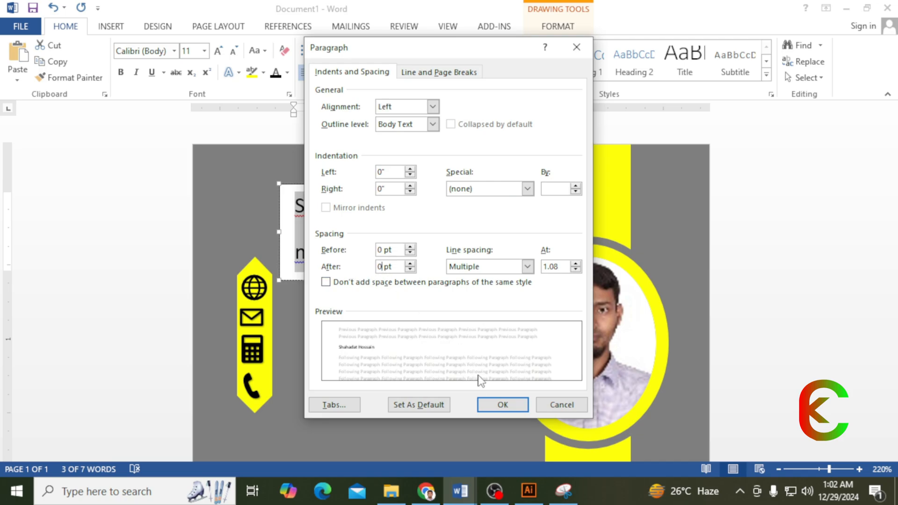
text(0)
click(491, 405)
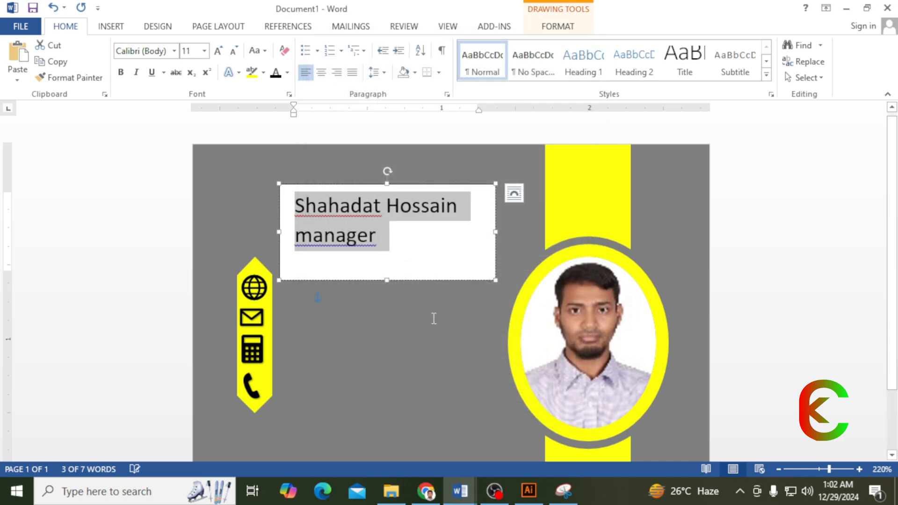
click(384, 72)
click(383, 72)
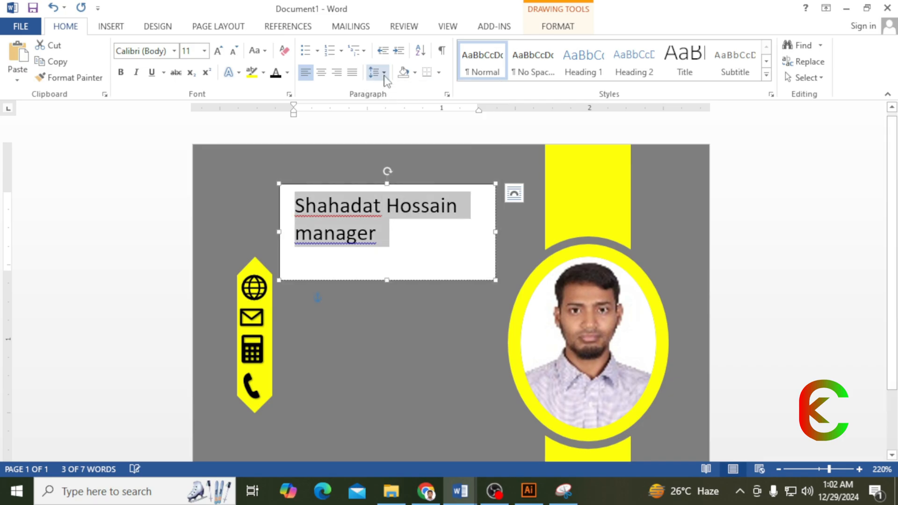
click(383, 72)
click(433, 191)
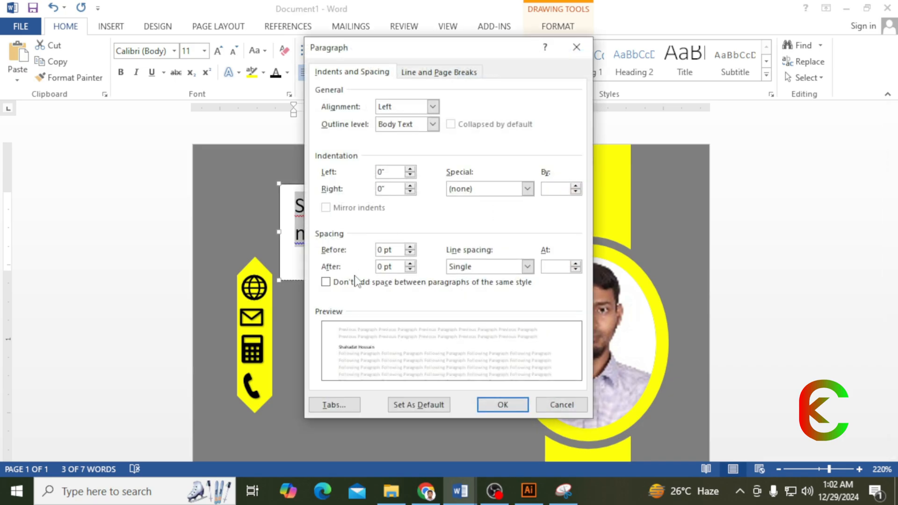
click(345, 285)
click(496, 404)
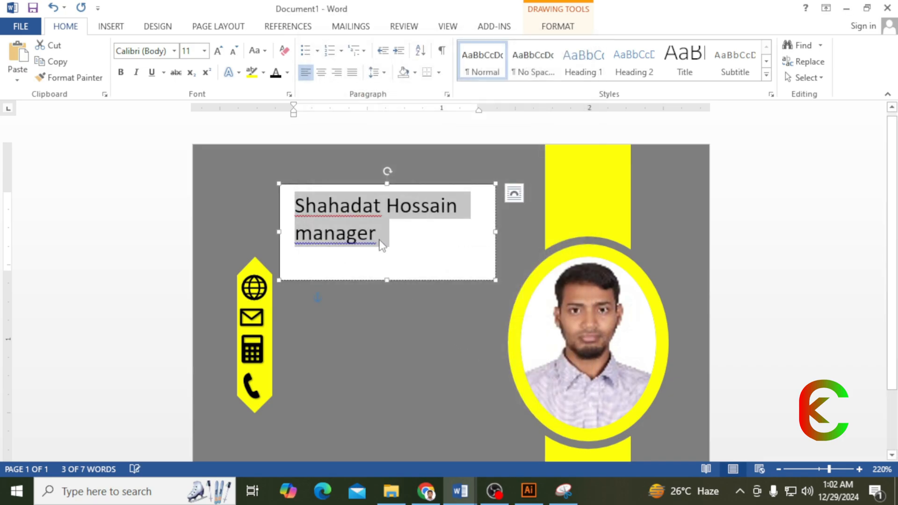
- Shrink the word 'manager' down to 6 pt
drag(379, 231, 294, 232)
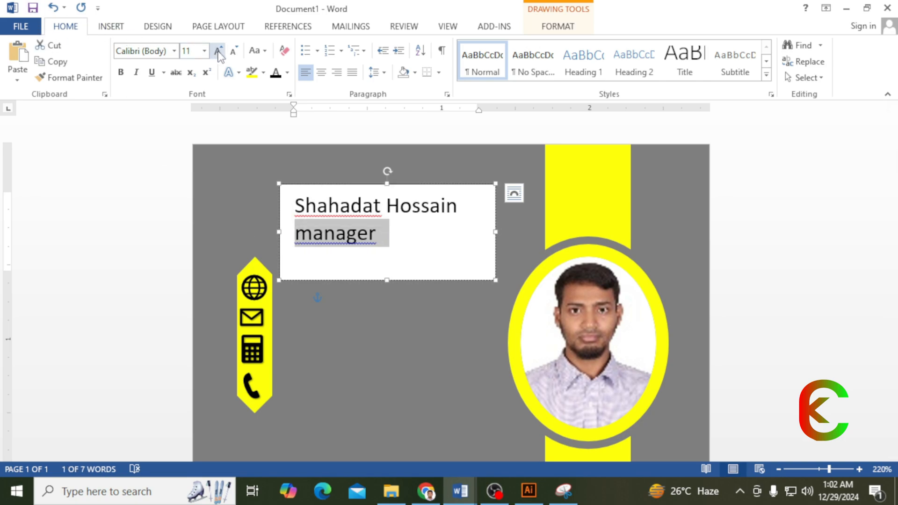
click(232, 54)
click(232, 55)
click(233, 55)
click(233, 55)
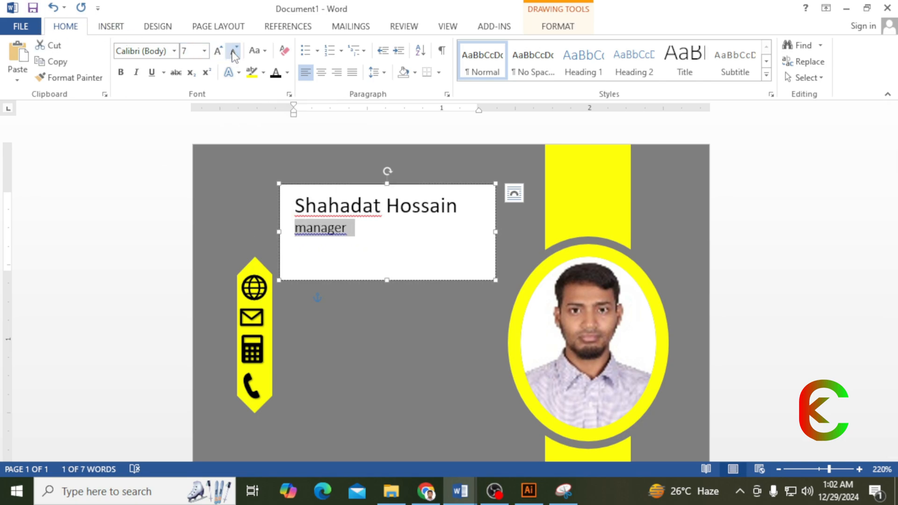
click(234, 54)
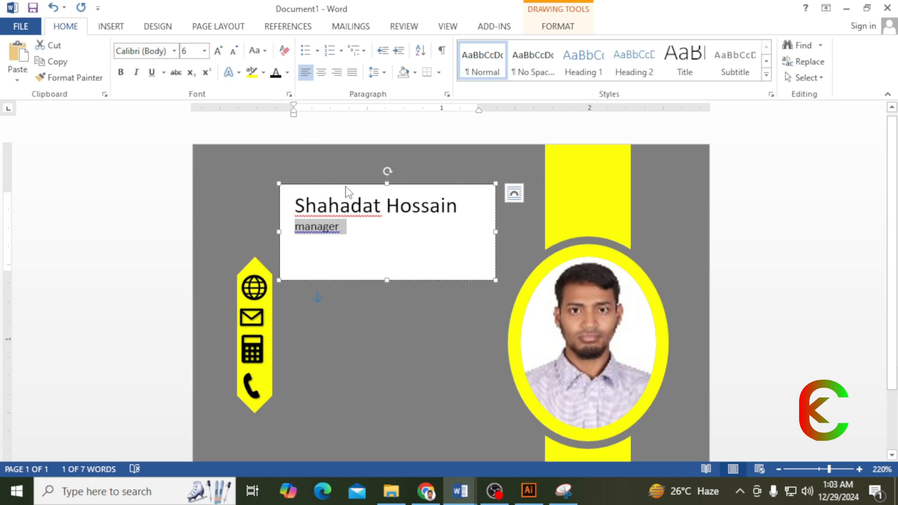
- Set the name text box to No Fill and No Outline
click(544, 29)
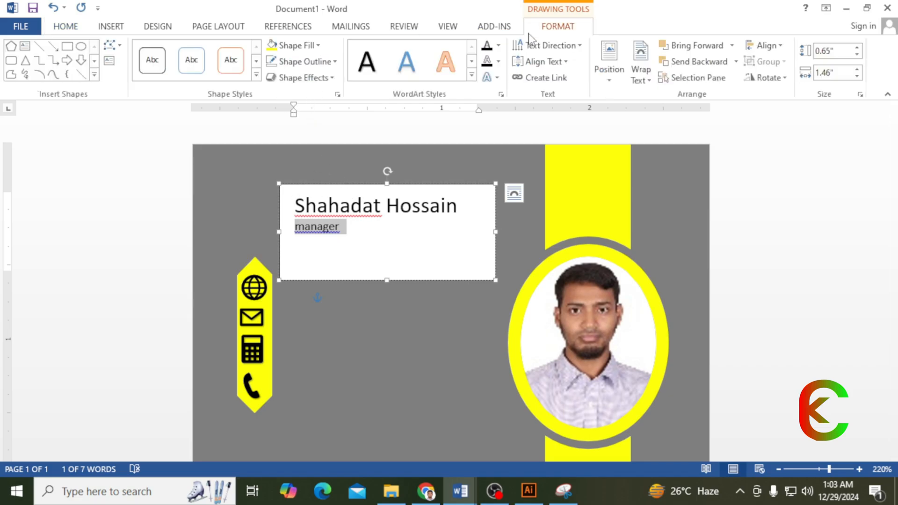
click(321, 47)
click(302, 170)
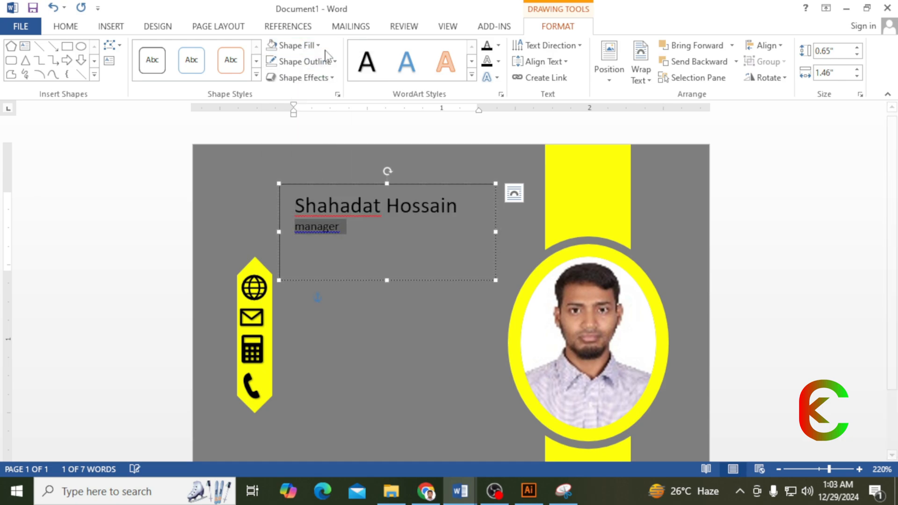
click(321, 47)
click(323, 49)
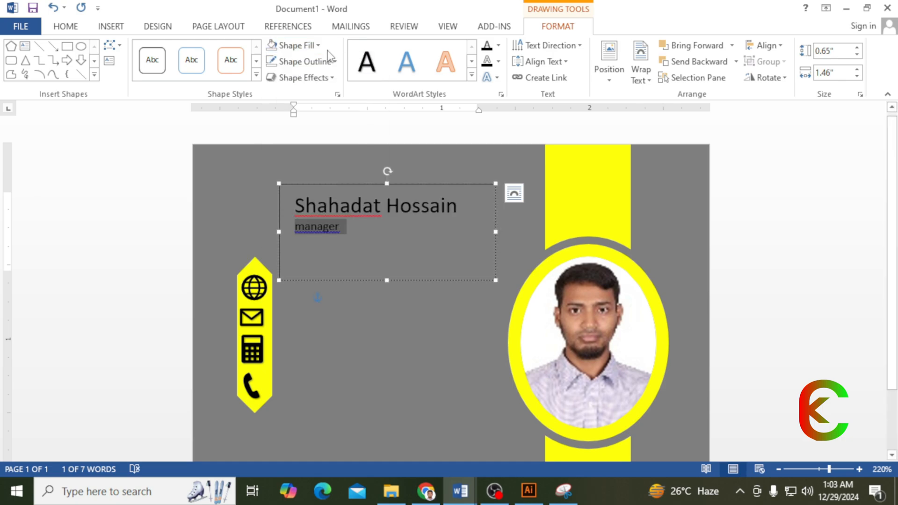
click(335, 61)
click(302, 183)
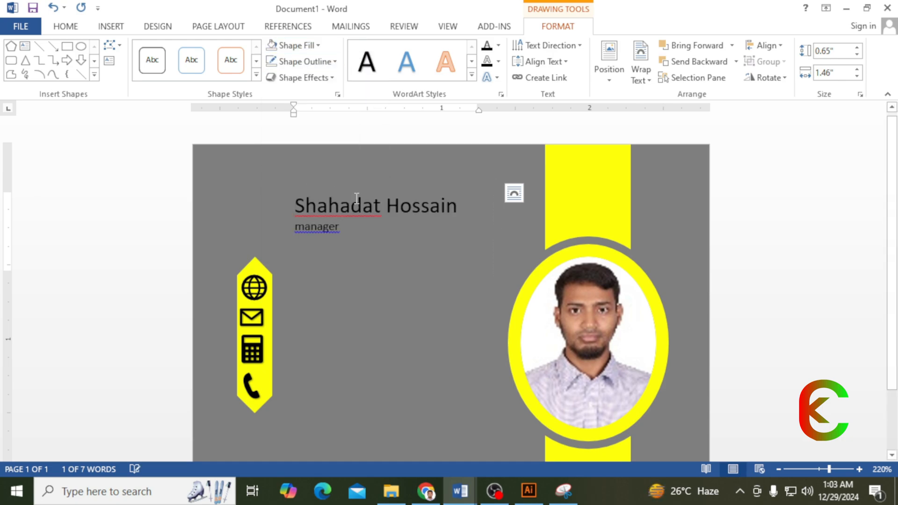
- Make the name and title lines yellow, bold and two sizes larger
drag(346, 228, 294, 206)
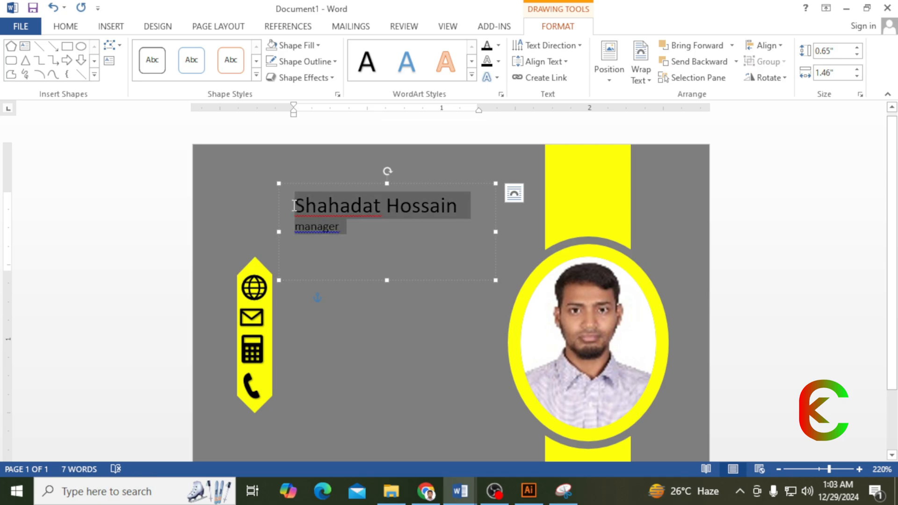
click(68, 26)
click(289, 74)
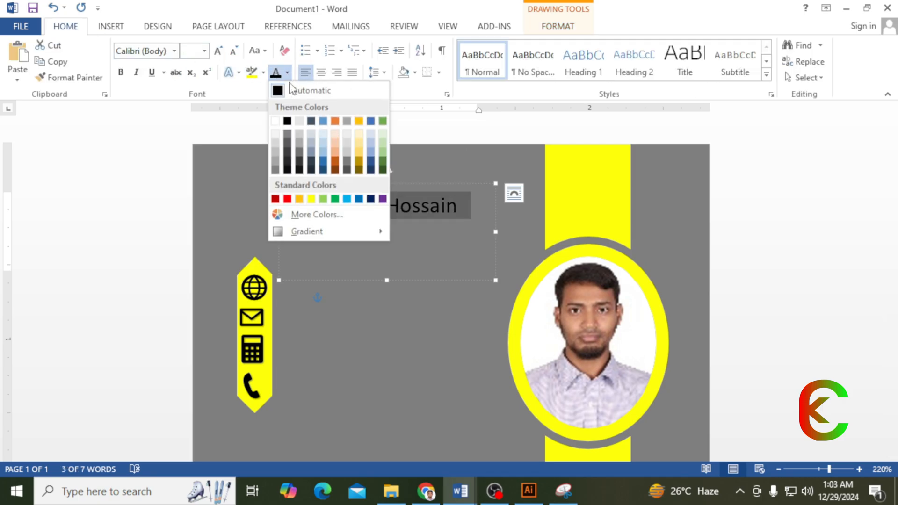
click(299, 199)
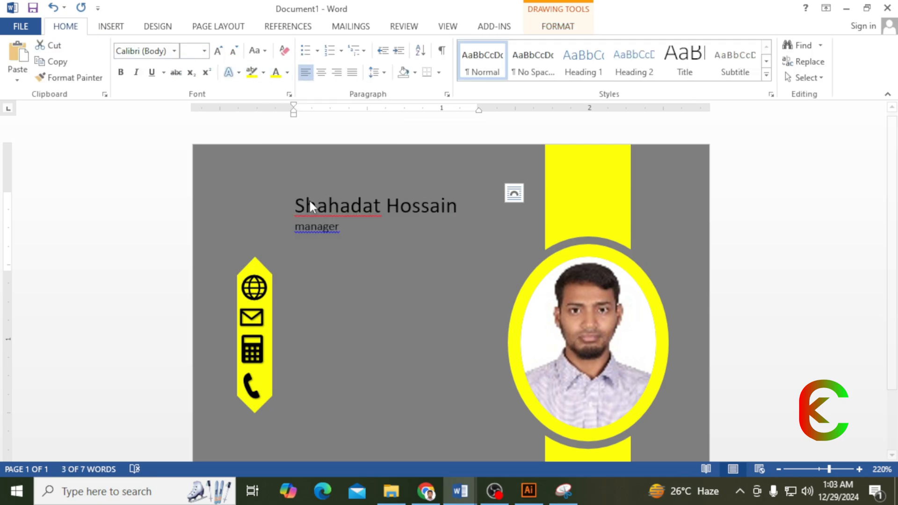
click(121, 73)
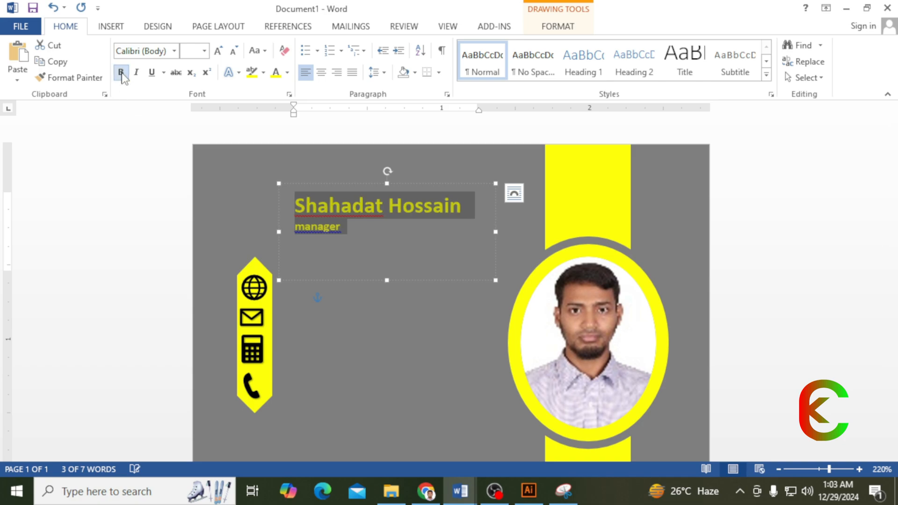
click(219, 51)
click(218, 52)
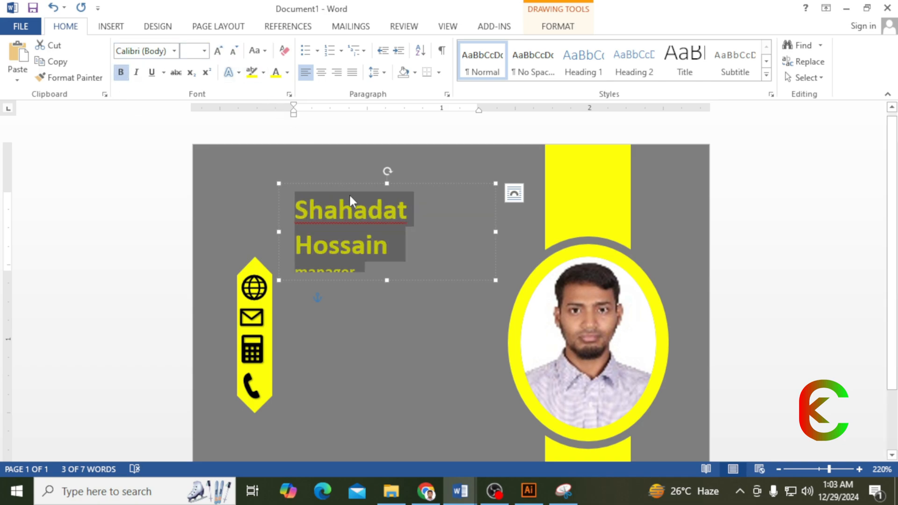
- Move the name box to the card's top left and widen it so the name fits one line
drag(349, 184, 341, 161)
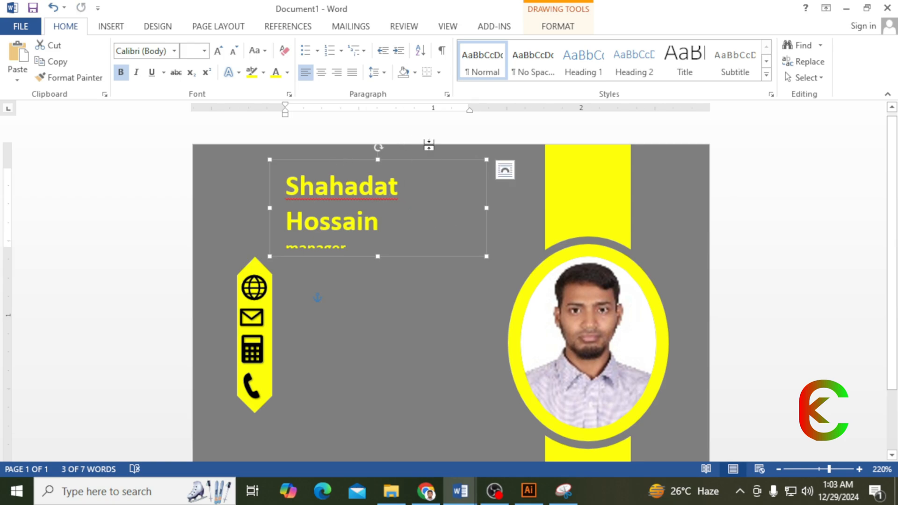
drag(487, 207, 531, 207)
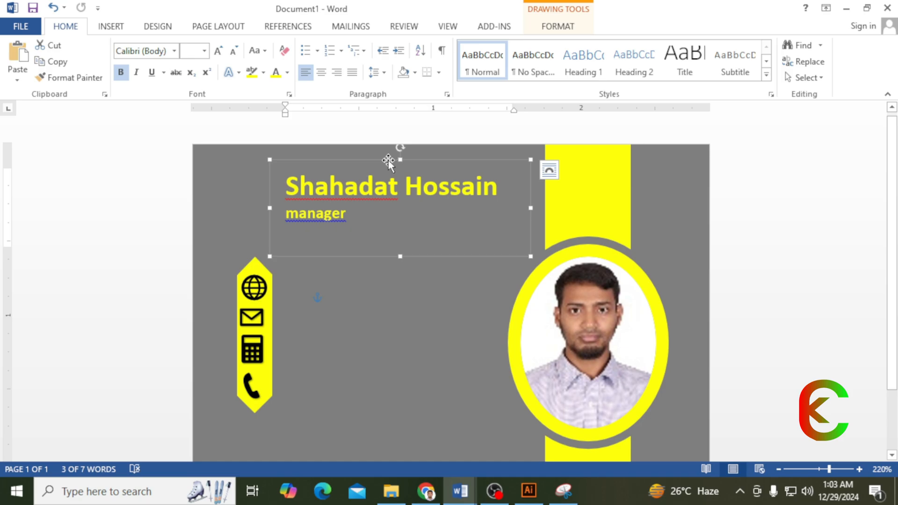
drag(388, 161, 356, 165)
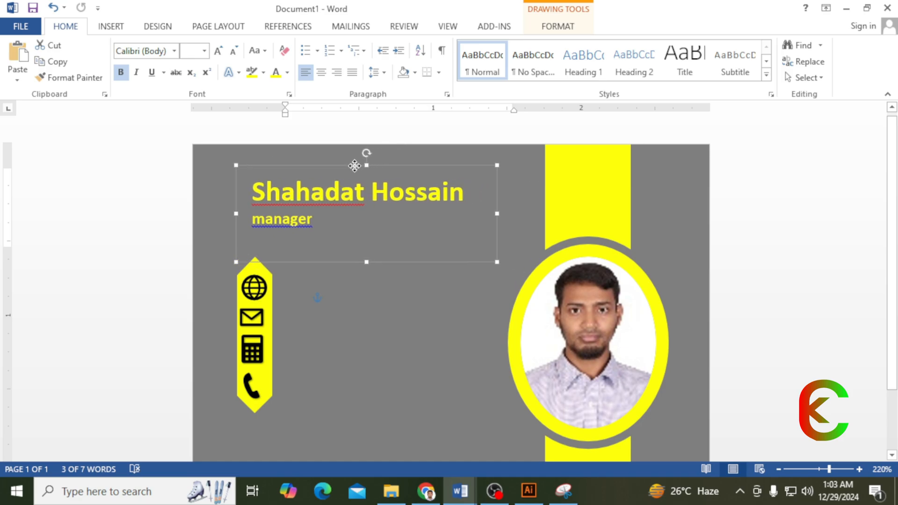
scroll(338, 246, down, 2)
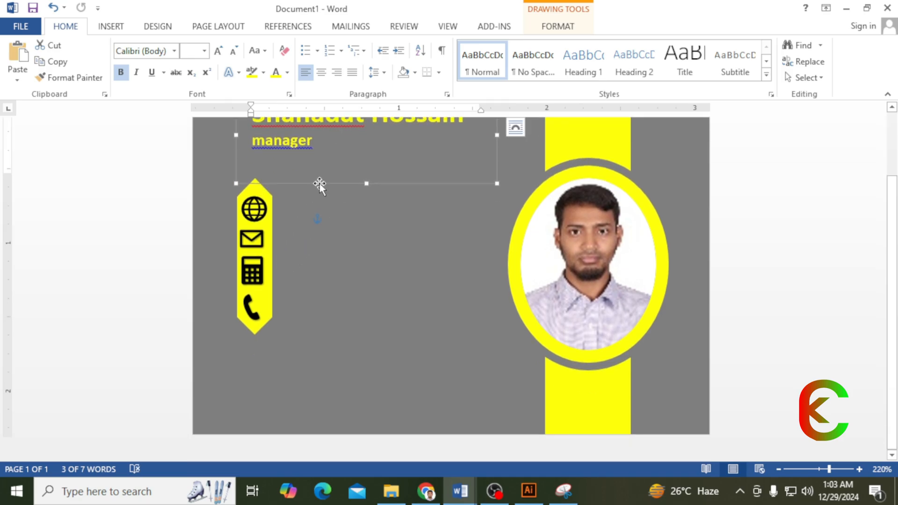
- Draw a new text box beside the icon banner
click(110, 26)
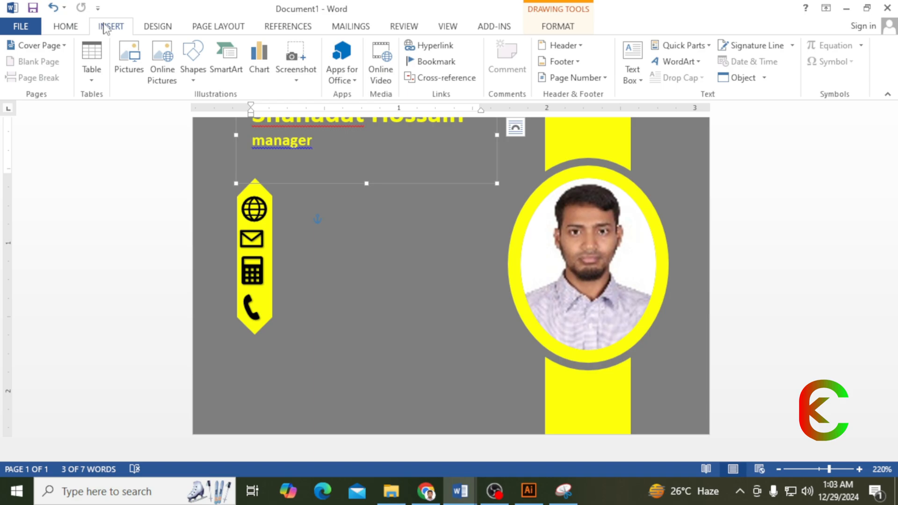
click(194, 75)
click(201, 109)
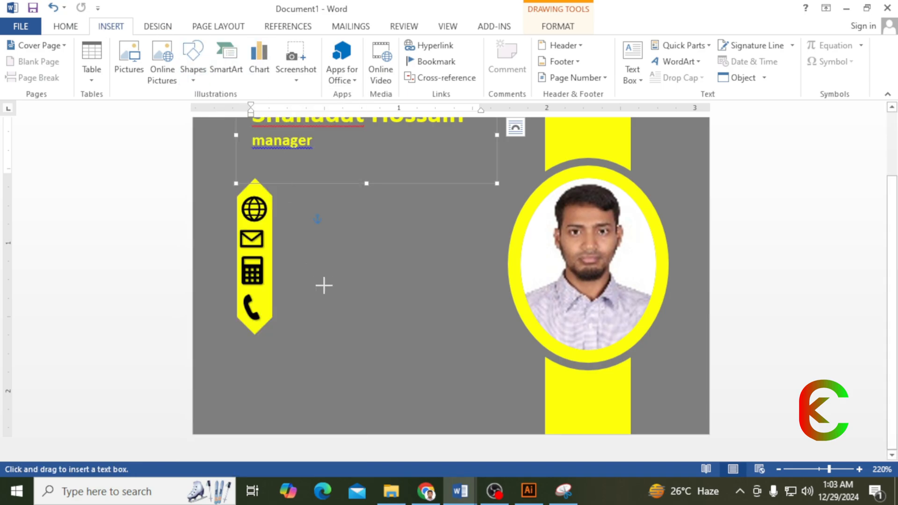
drag(303, 303, 494, 344)
- Type 'Address:' with 'Chattogram' on the next line and make the box taller
text(ad)
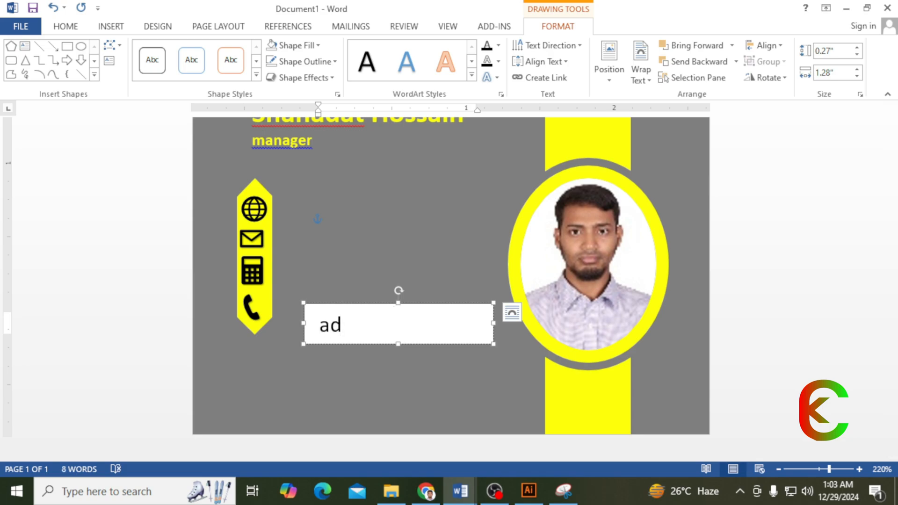
key(BackSpace)
text(ddress:)
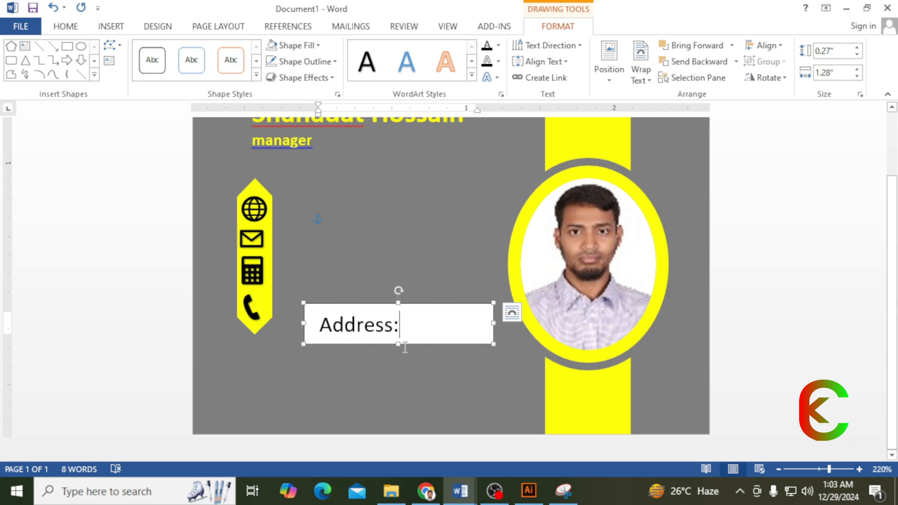
drag(398, 344, 399, 392)
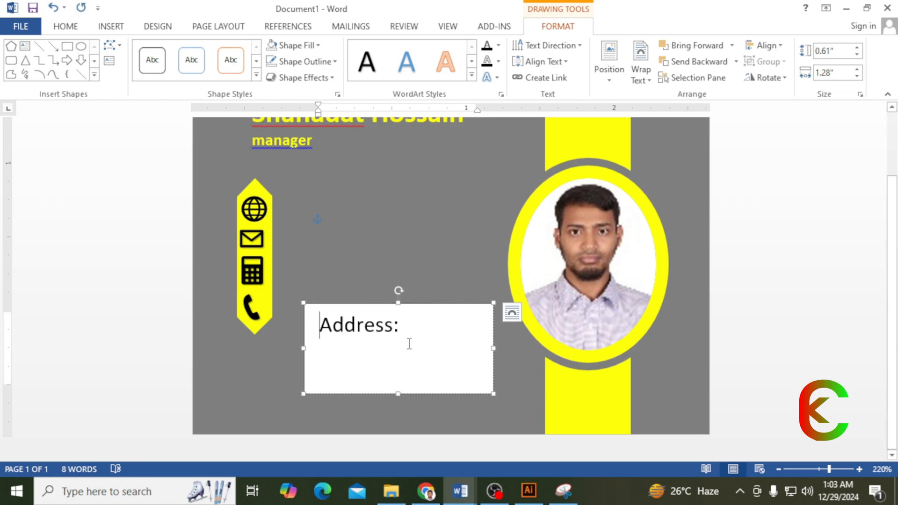
key(Return)
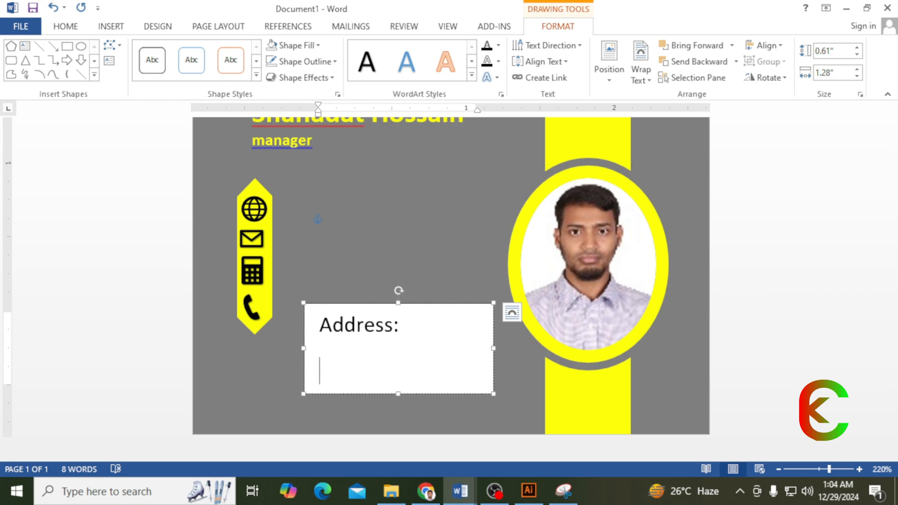
text(cha)
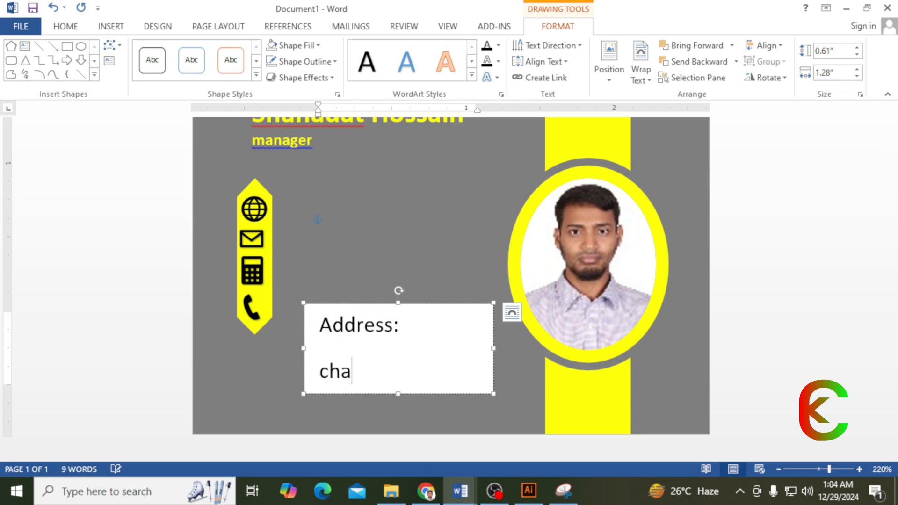
text(ttogram)
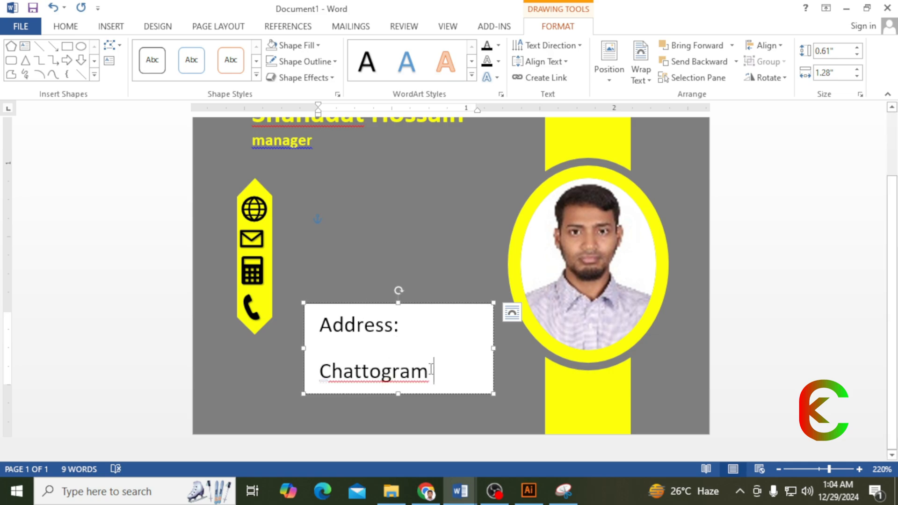
key(ctrl+a)
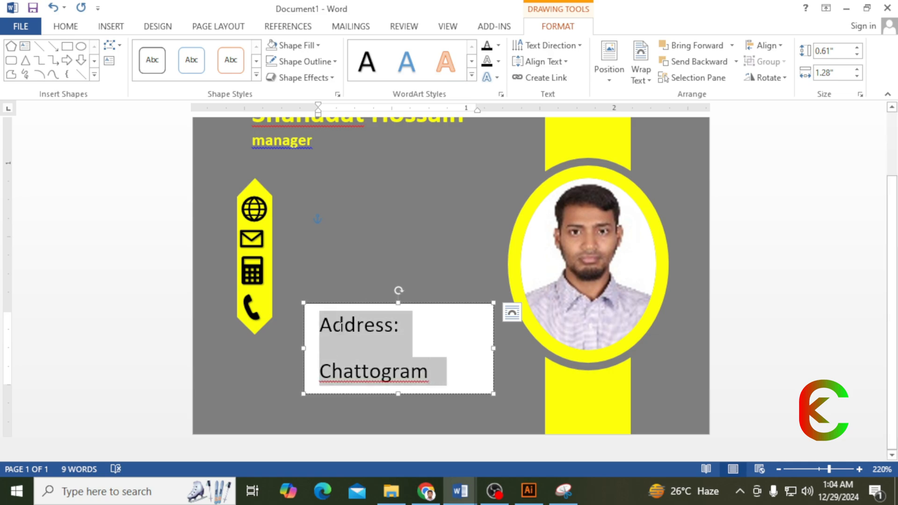
- Give the address text 0 pt spacing after, single line spacing, and no space between same-style paragraphs
click(77, 32)
click(445, 94)
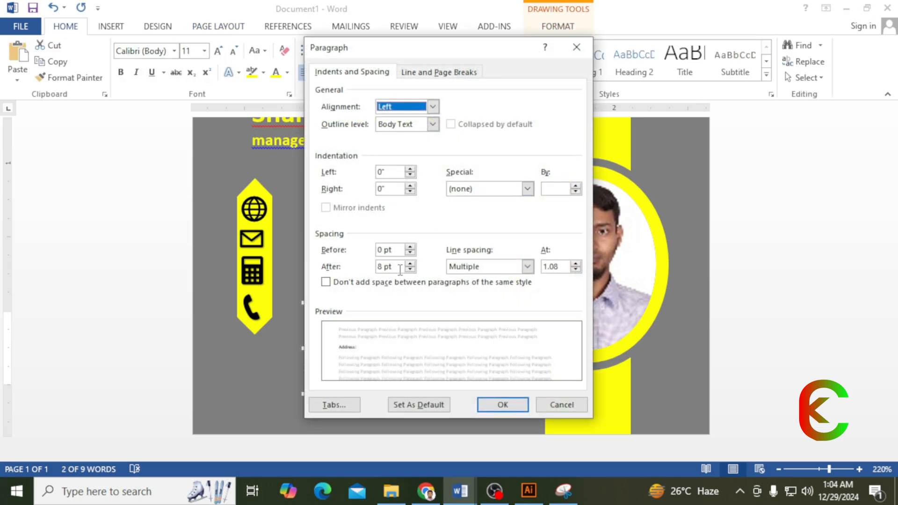
drag(383, 267, 359, 267)
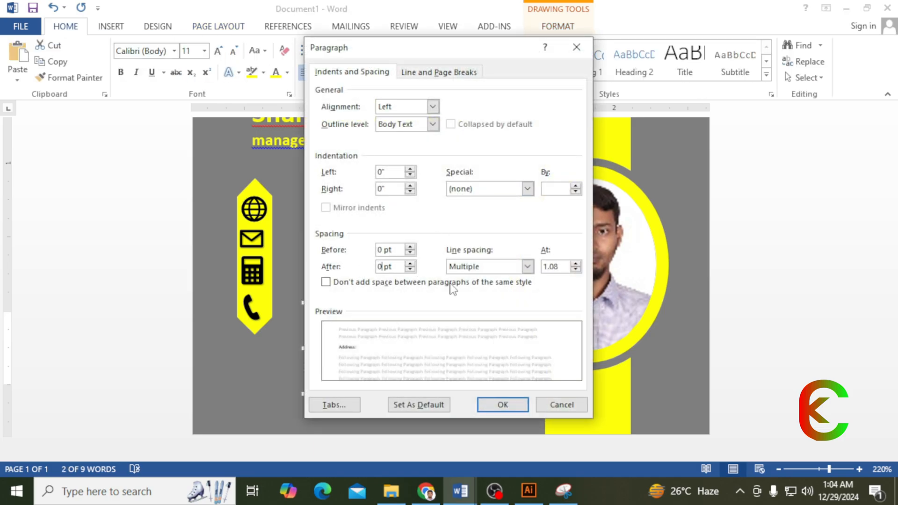
text(0)
click(506, 405)
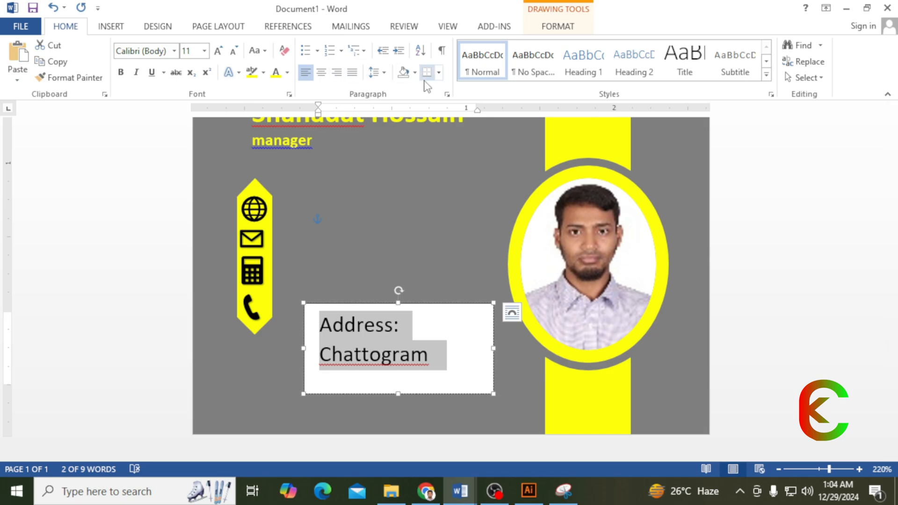
click(383, 72)
click(393, 92)
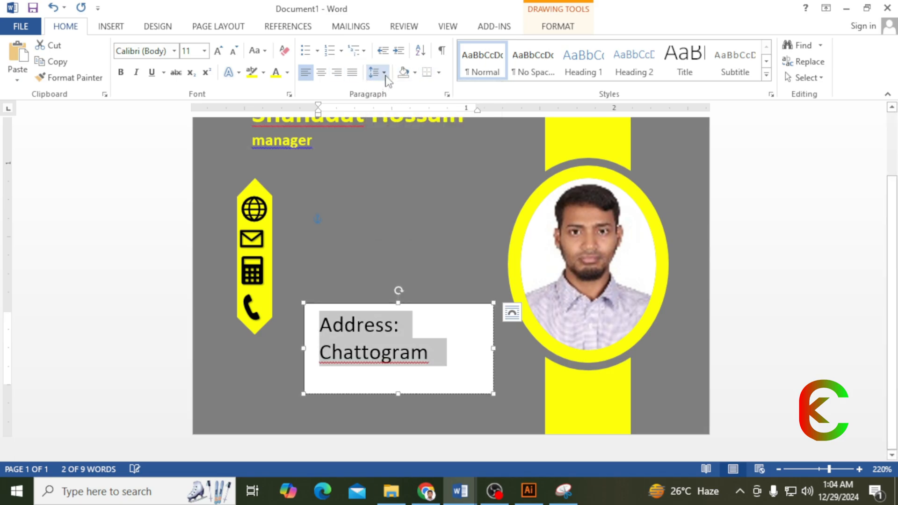
click(383, 73)
click(402, 191)
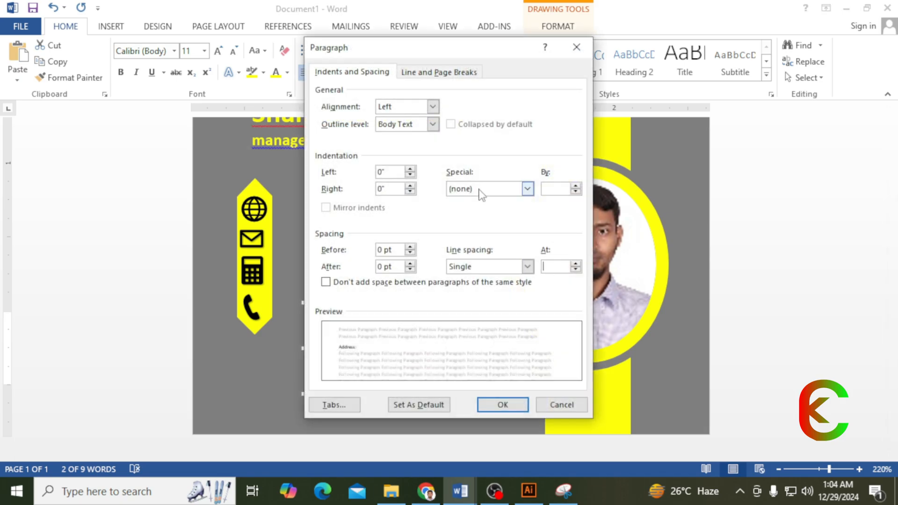
click(344, 285)
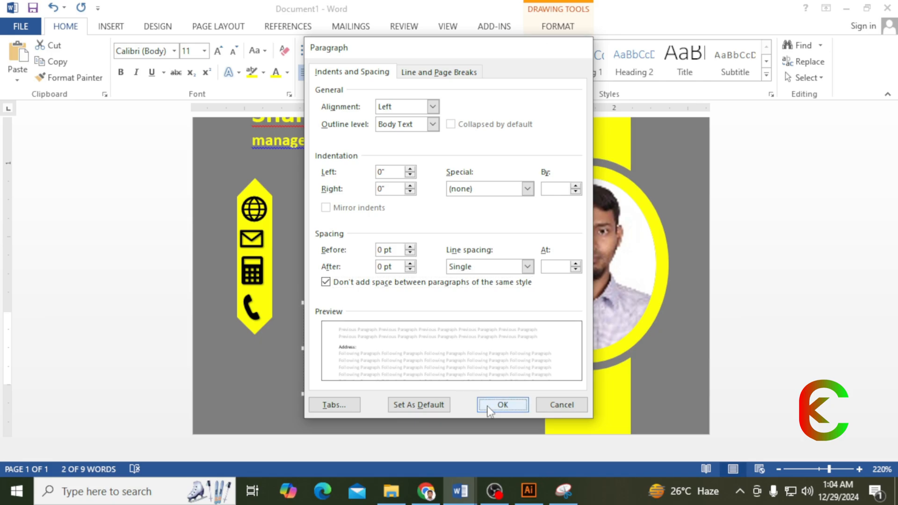
click(497, 403)
- Move the address box below the icon banner, remove its fill and outline, and color the text yellow
drag(384, 306, 336, 345)
click(558, 26)
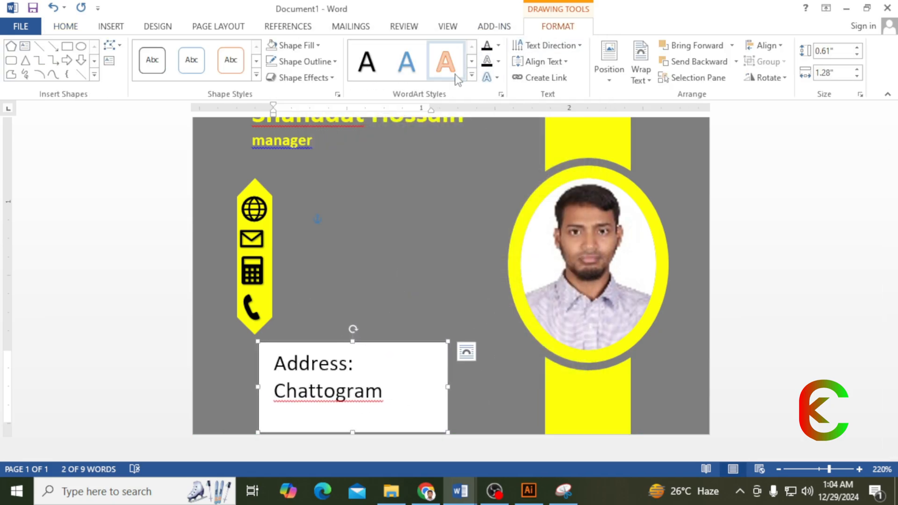
click(319, 45)
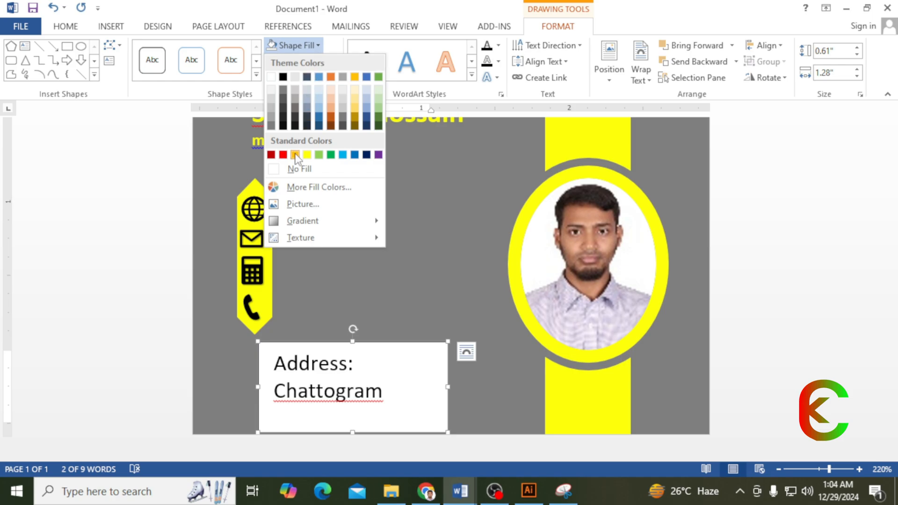
click(298, 170)
click(332, 62)
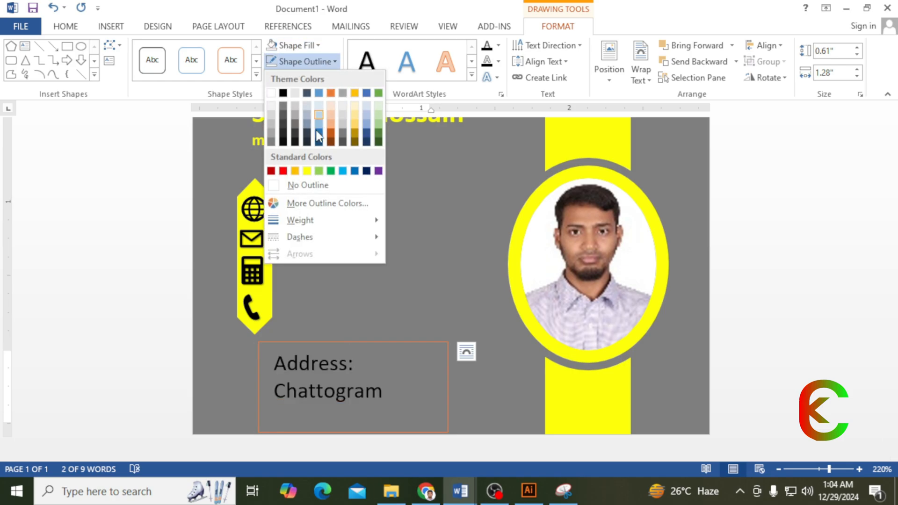
click(299, 186)
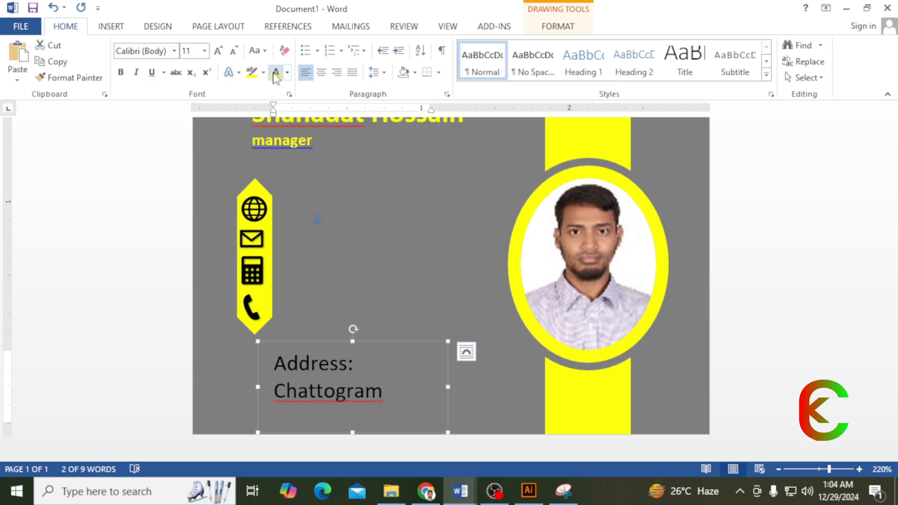
click(275, 75)
- Reduce the address text to 8 pt and shift the box lower on the card
drag(326, 341, 315, 342)
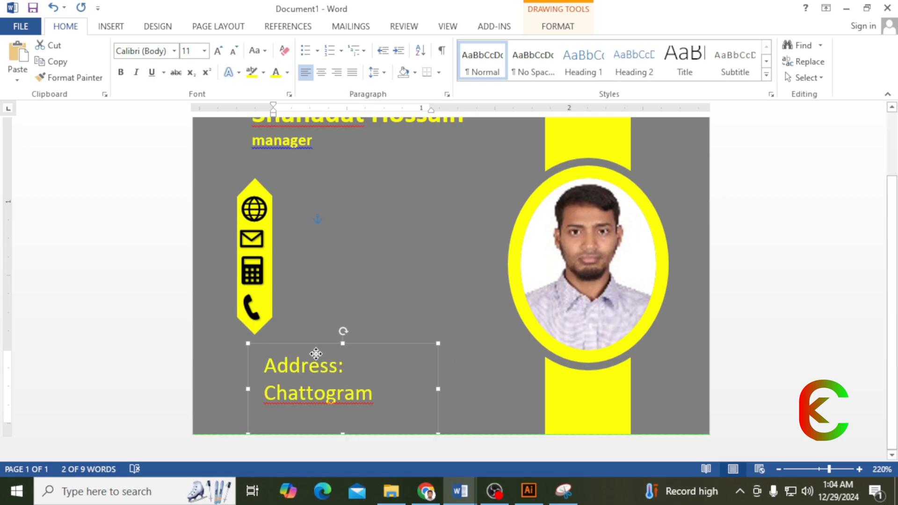
key(ctrl+a)
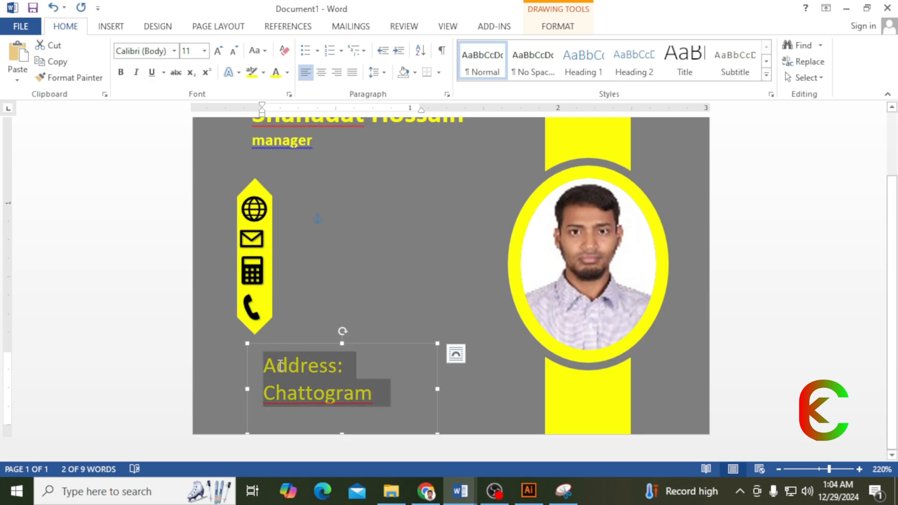
click(232, 52)
click(232, 51)
click(232, 51)
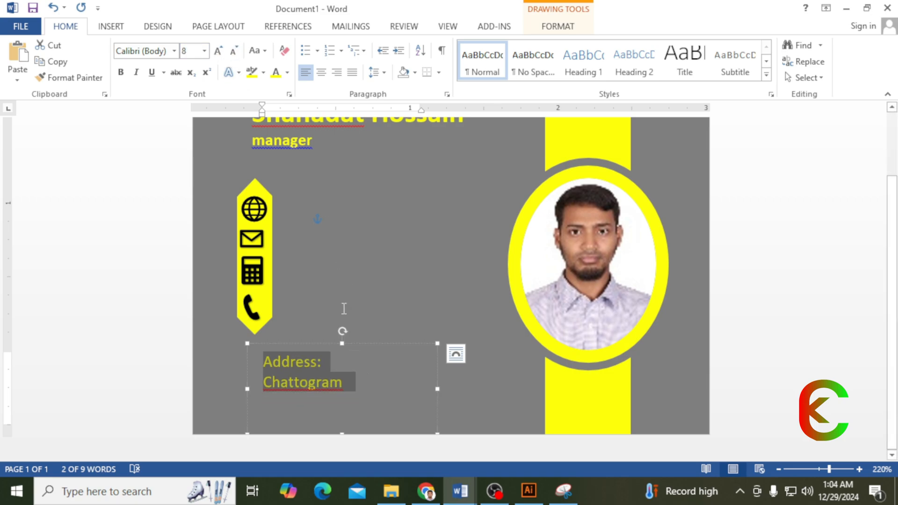
click(326, 347)
mouse_move(326, 348)
mouse_down()
mouse_move(315, 369)
mouse_move(331, 357)
mouse_up()
scroll(348, 321, up, 3)
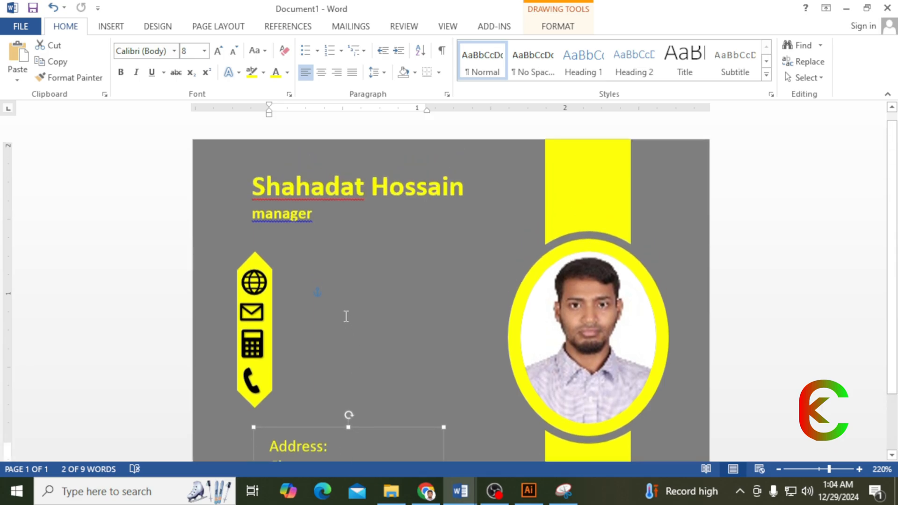
- Insert the person symbol from the Symbol gallery just right of the icon banner
ctrl+scroll(434, 229, down, 3)
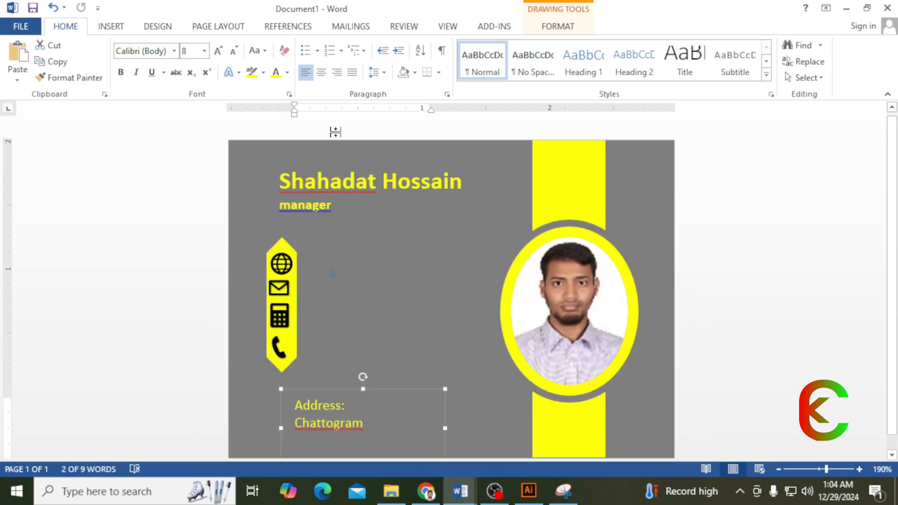
click(111, 26)
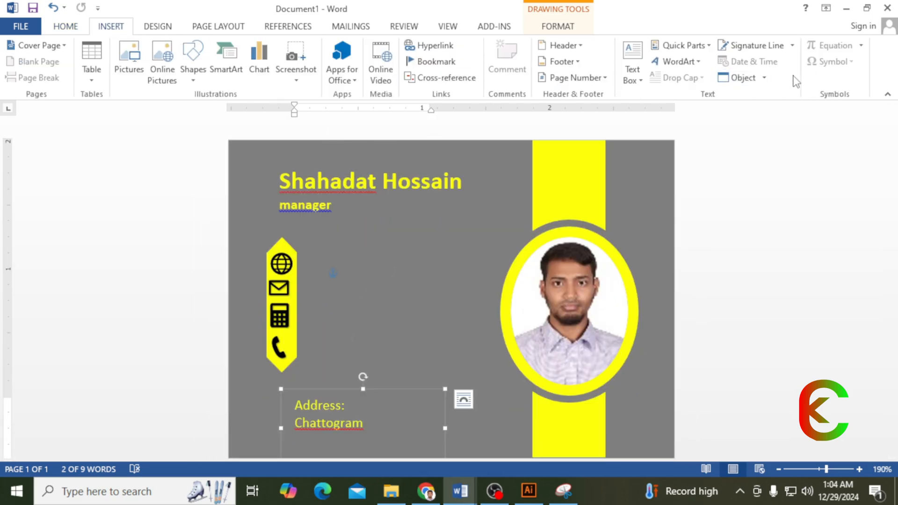
click(409, 213)
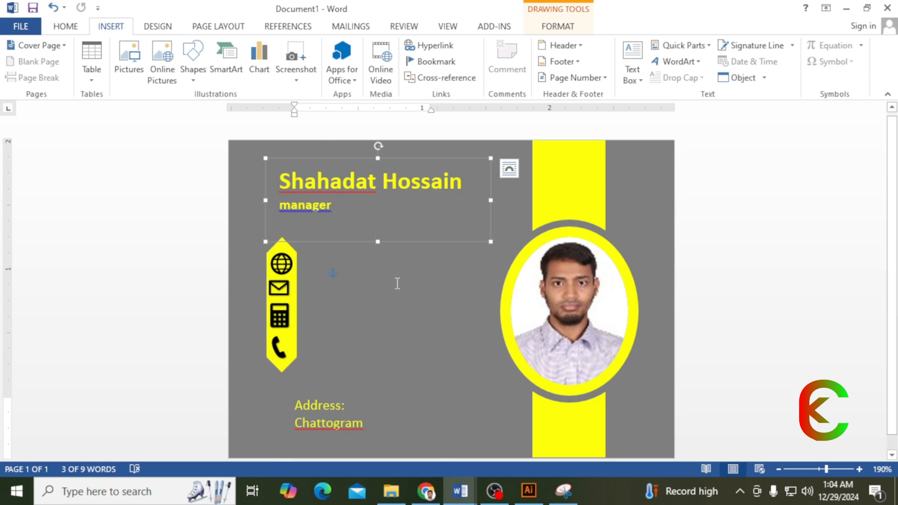
click(399, 299)
click(852, 63)
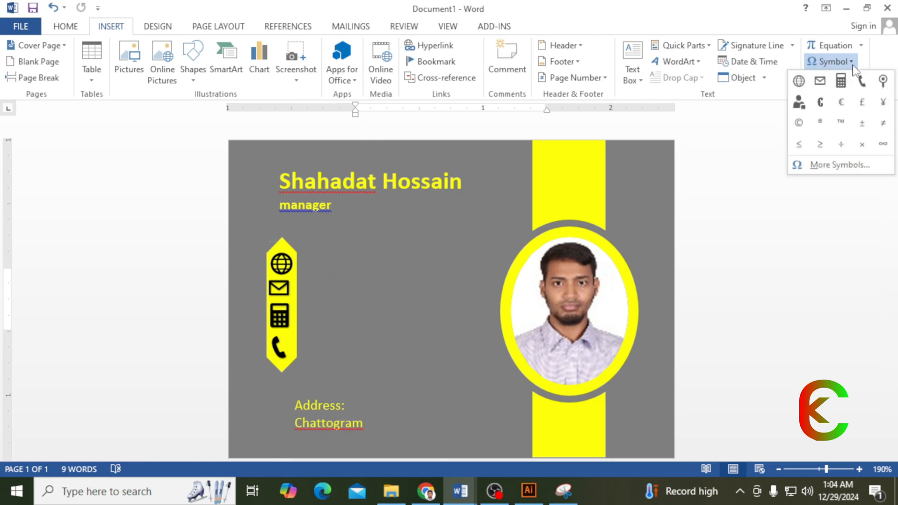
click(799, 103)
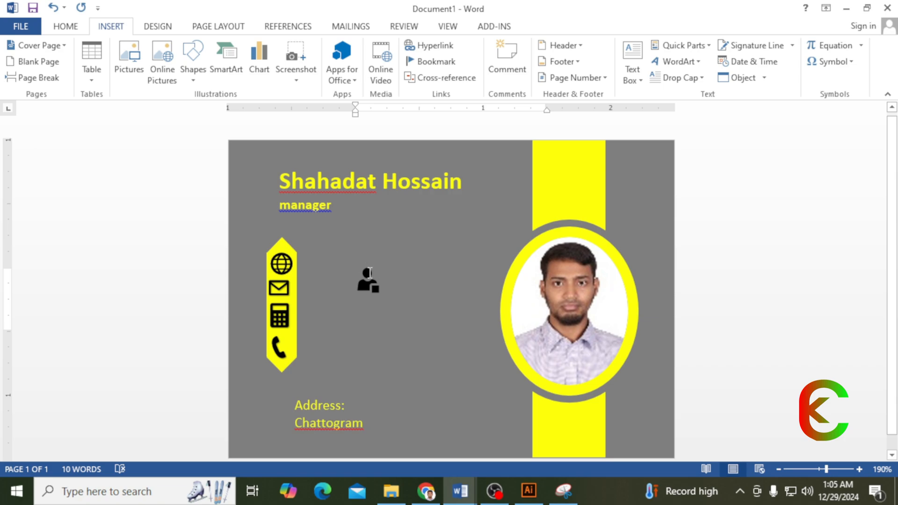
drag(357, 280, 379, 281)
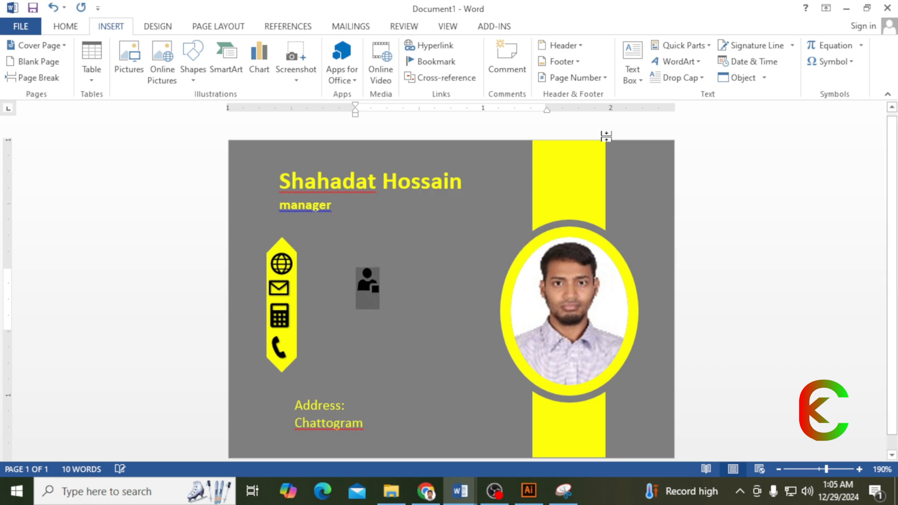